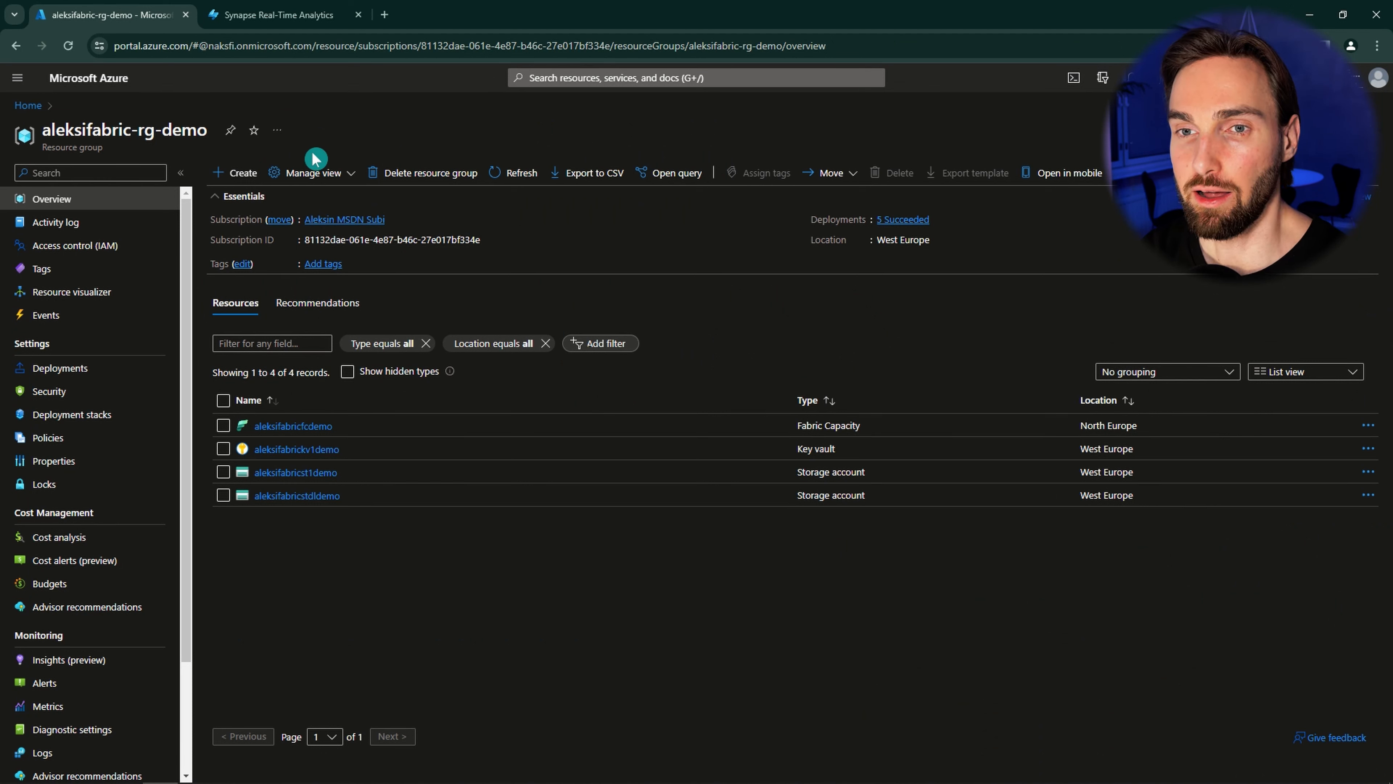
Find Event Hubs in the Marketplace from the aleksifabric-rg-demo resource group and start creating it
click(232, 177)
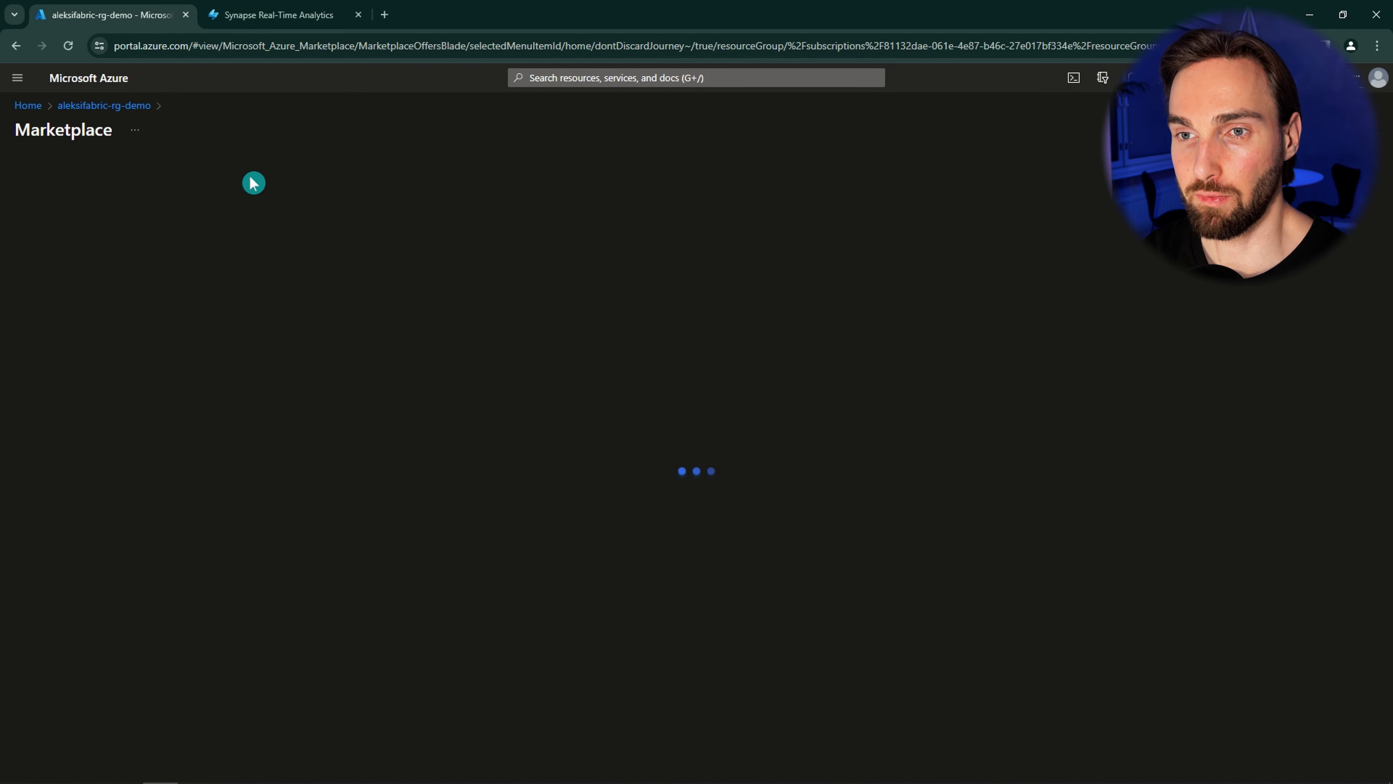
click(208, 186)
text(event)
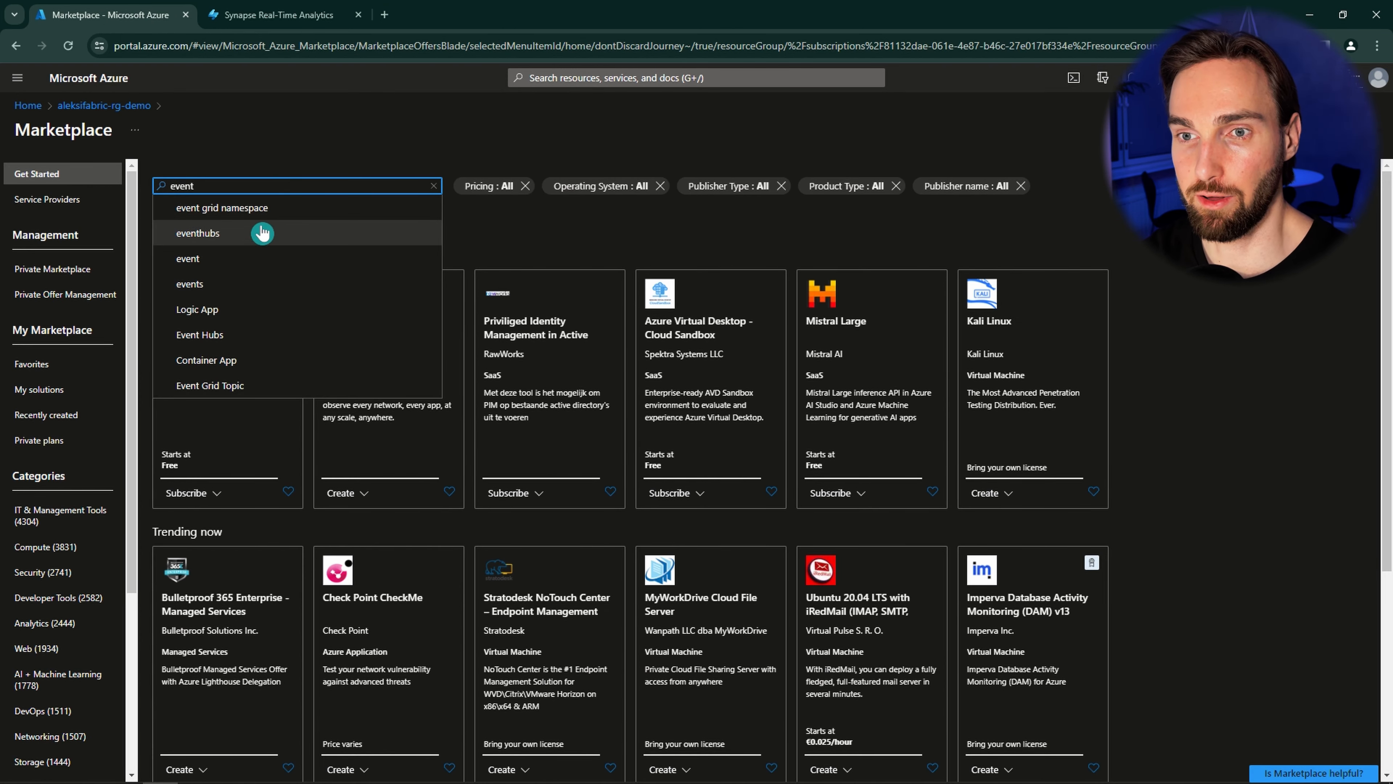
click(203, 235)
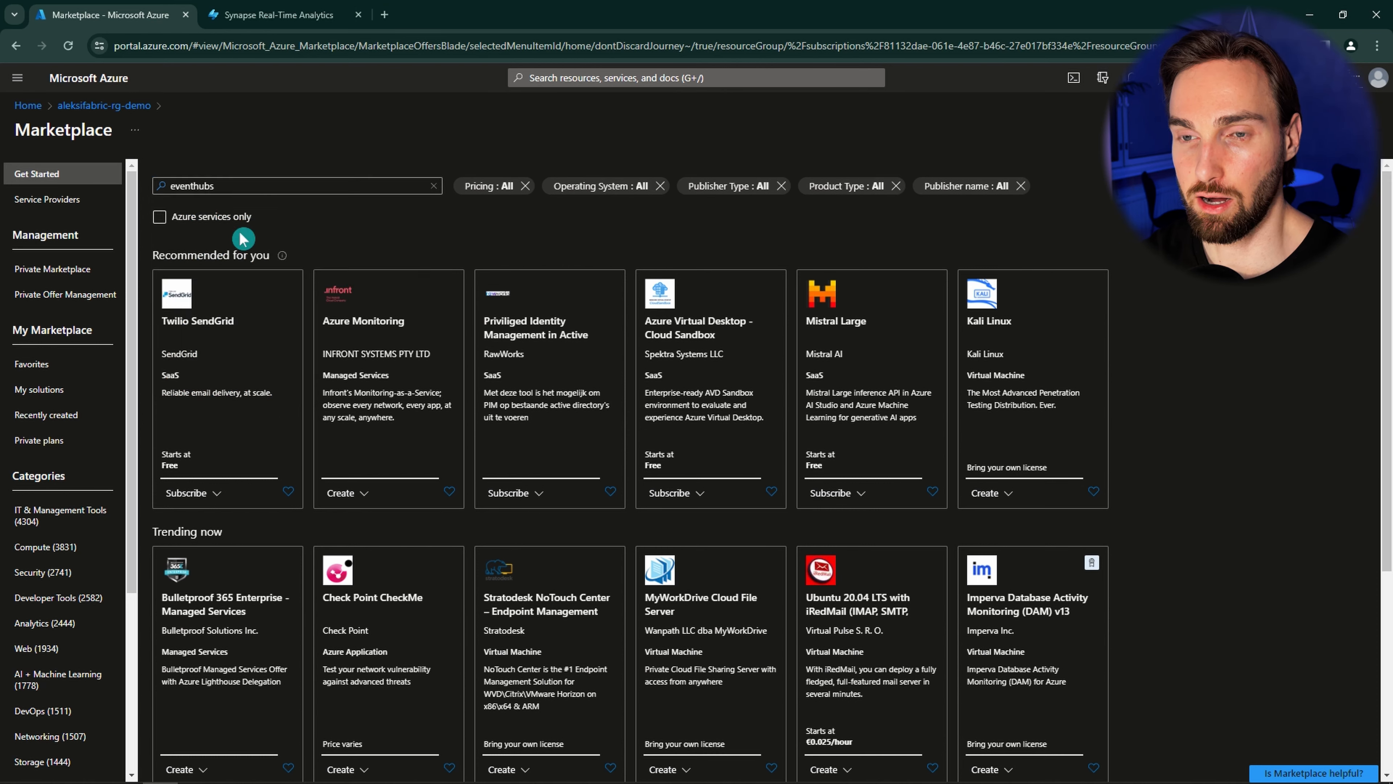
click(244, 423)
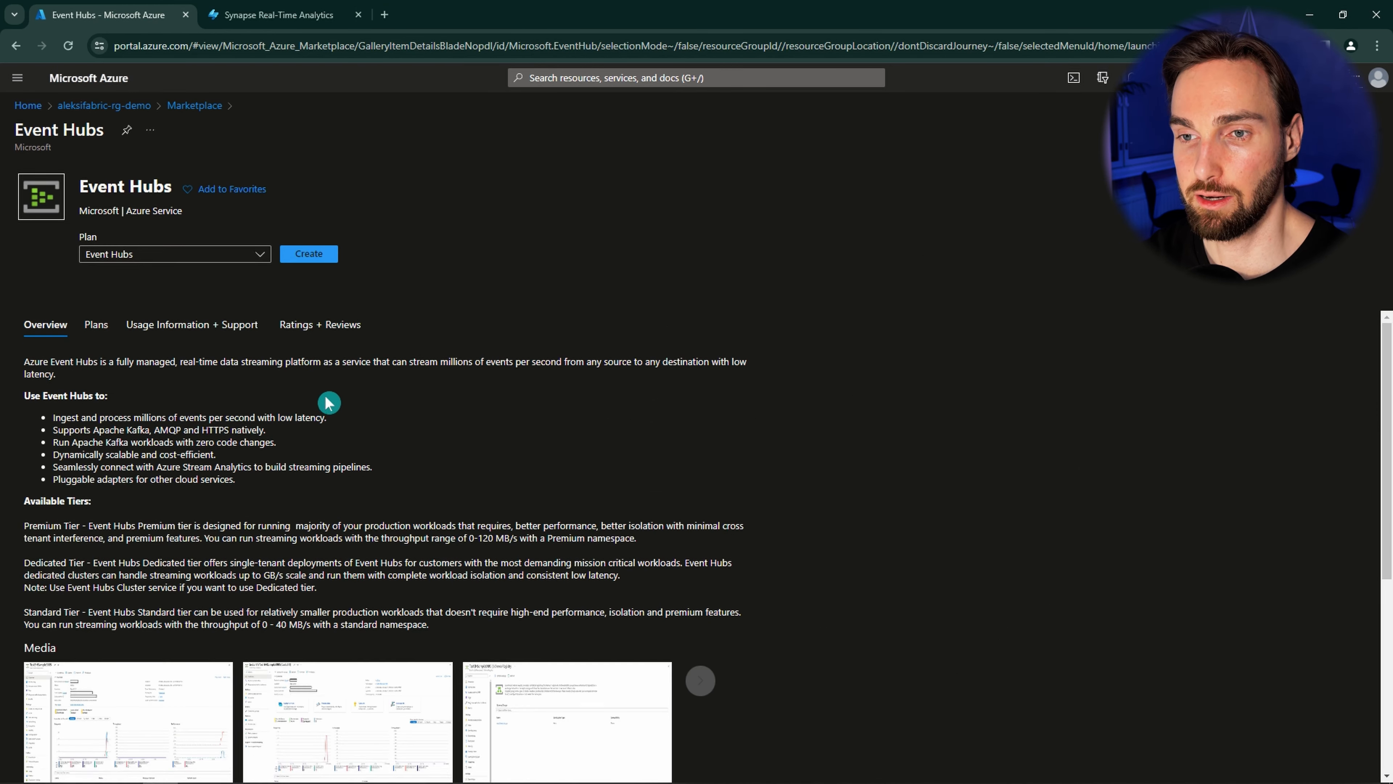
click(318, 277)
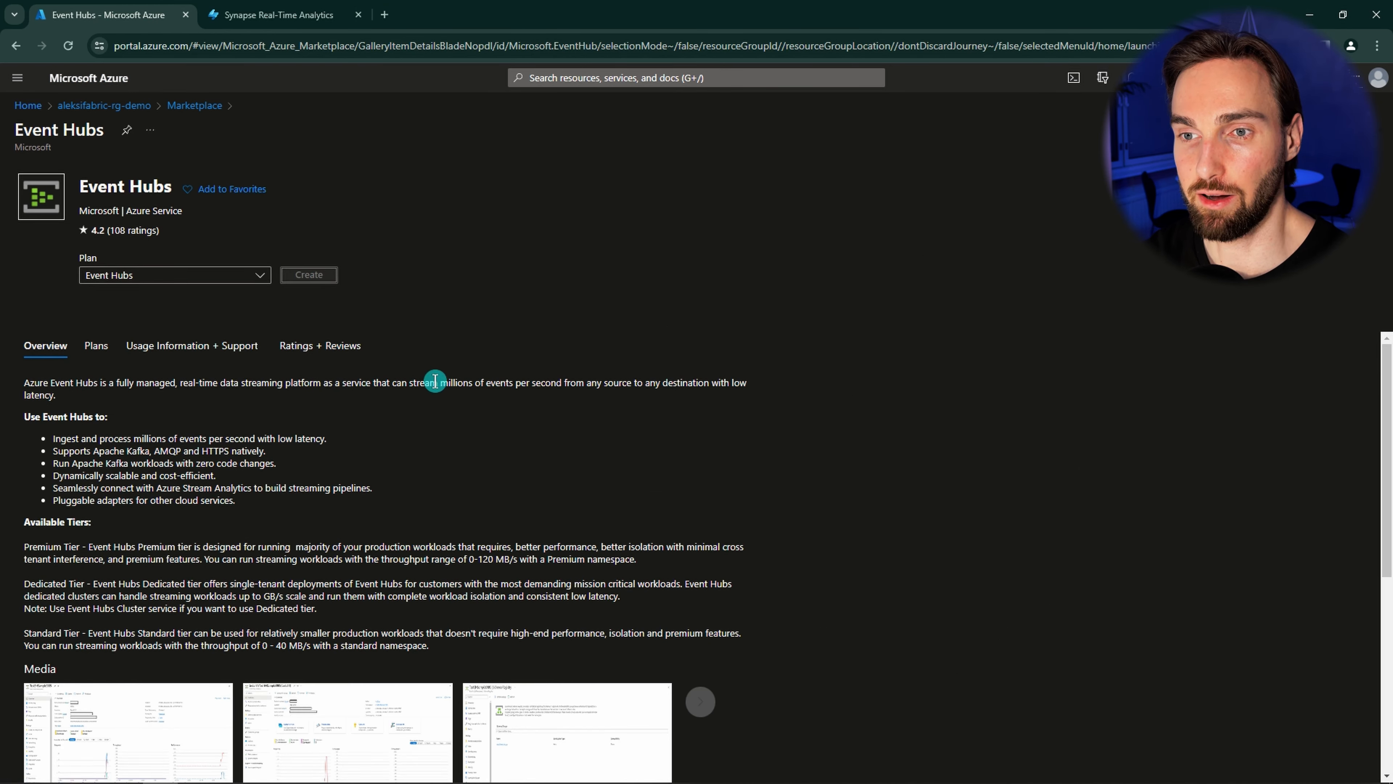
Create the Event Hubs namespace aleksifabricevhns01demo with the Basic pricing tier
click(375, 436)
text(aleksifabricevhns01demo)
drag(376, 436, 189, 438)
click(598, 462)
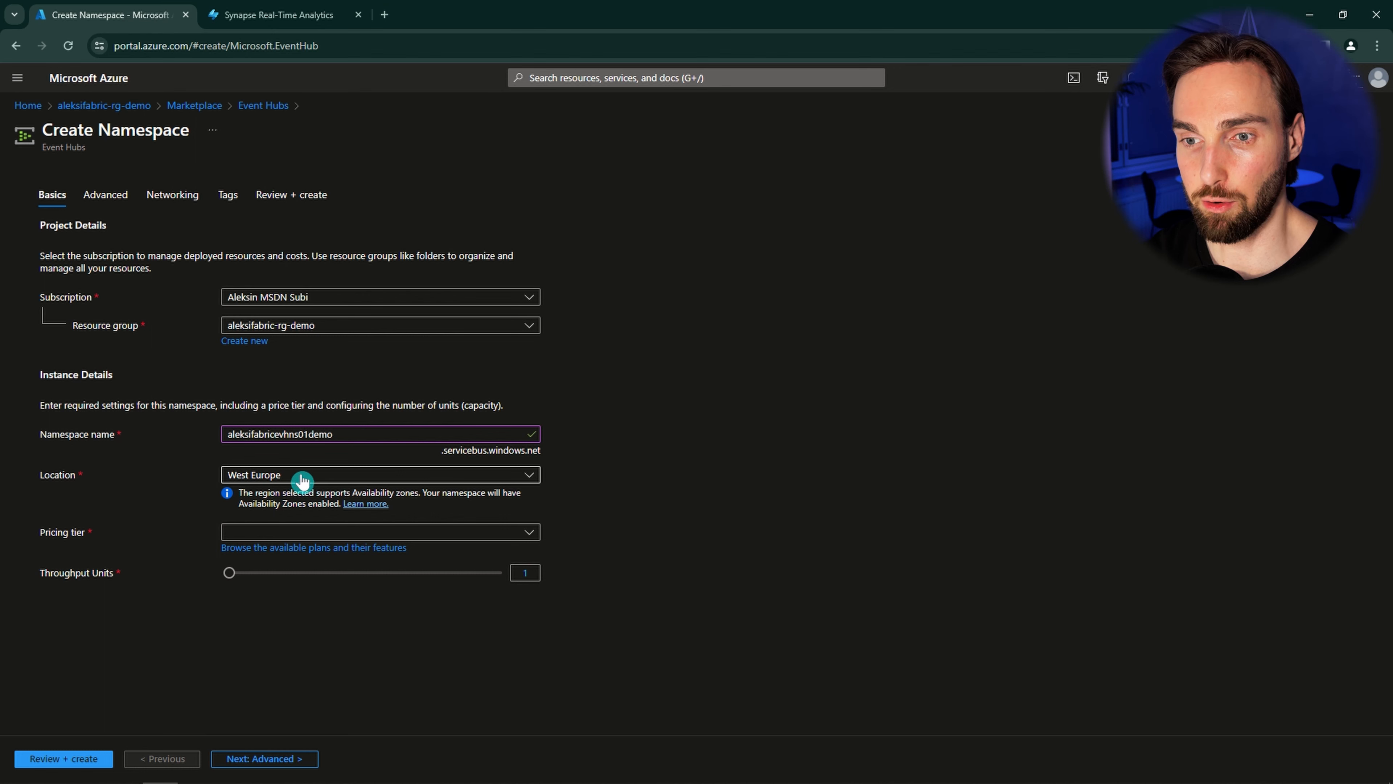
click(368, 533)
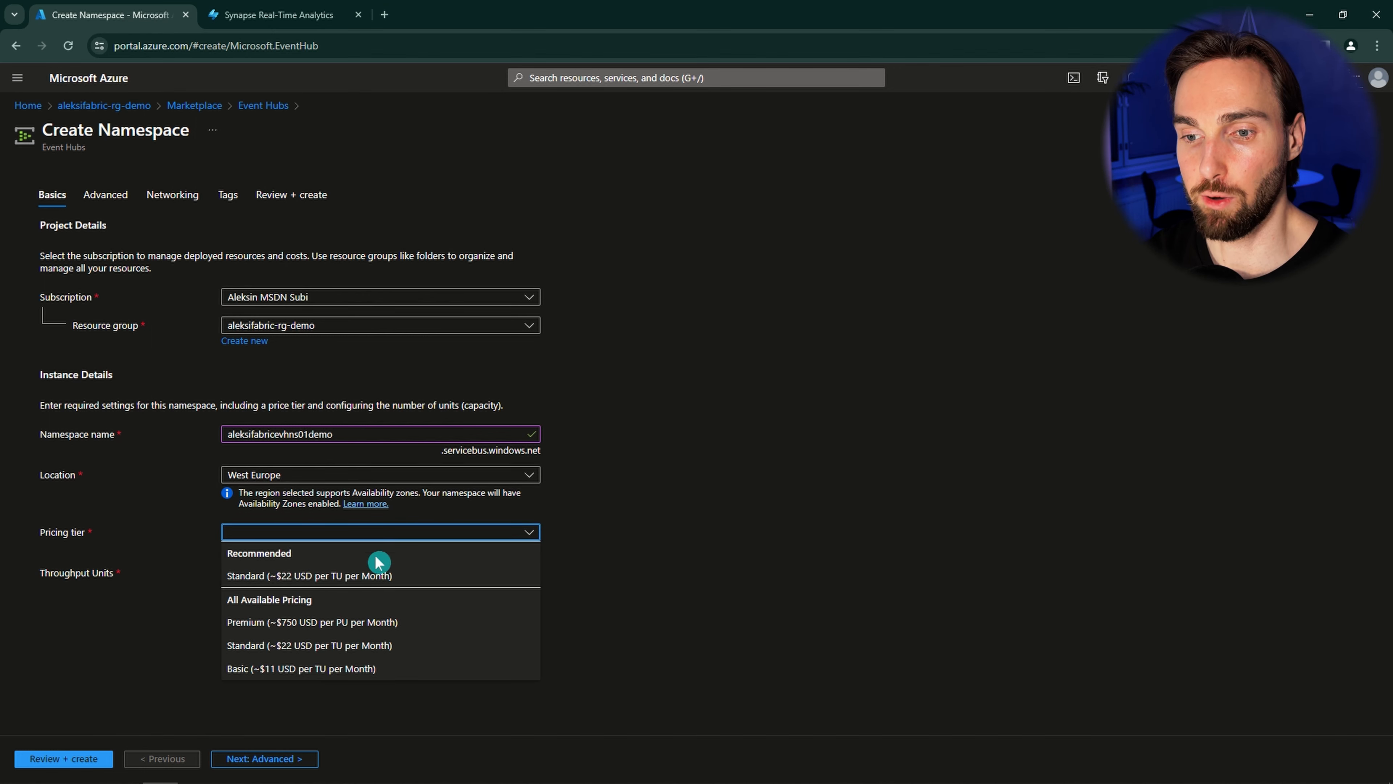
click(353, 670)
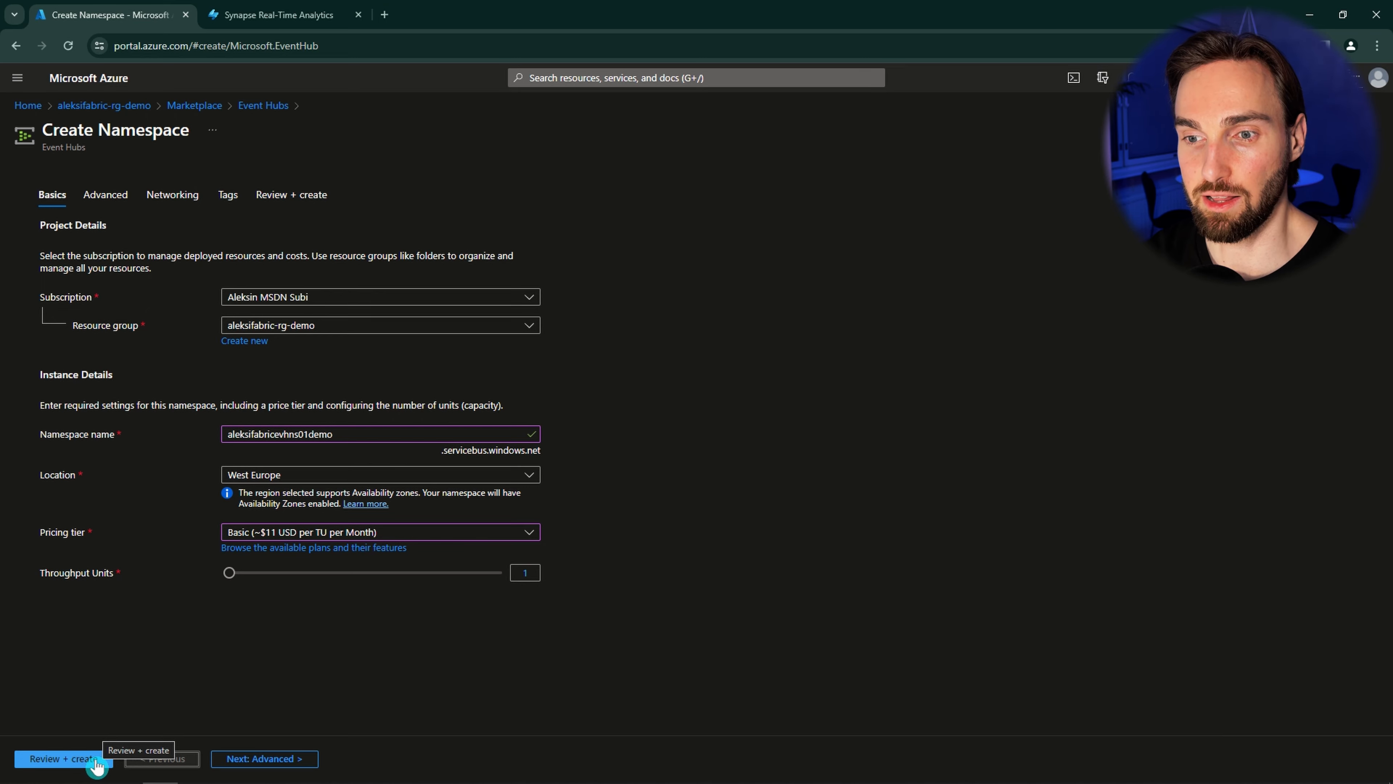
click(96, 762)
click(50, 763)
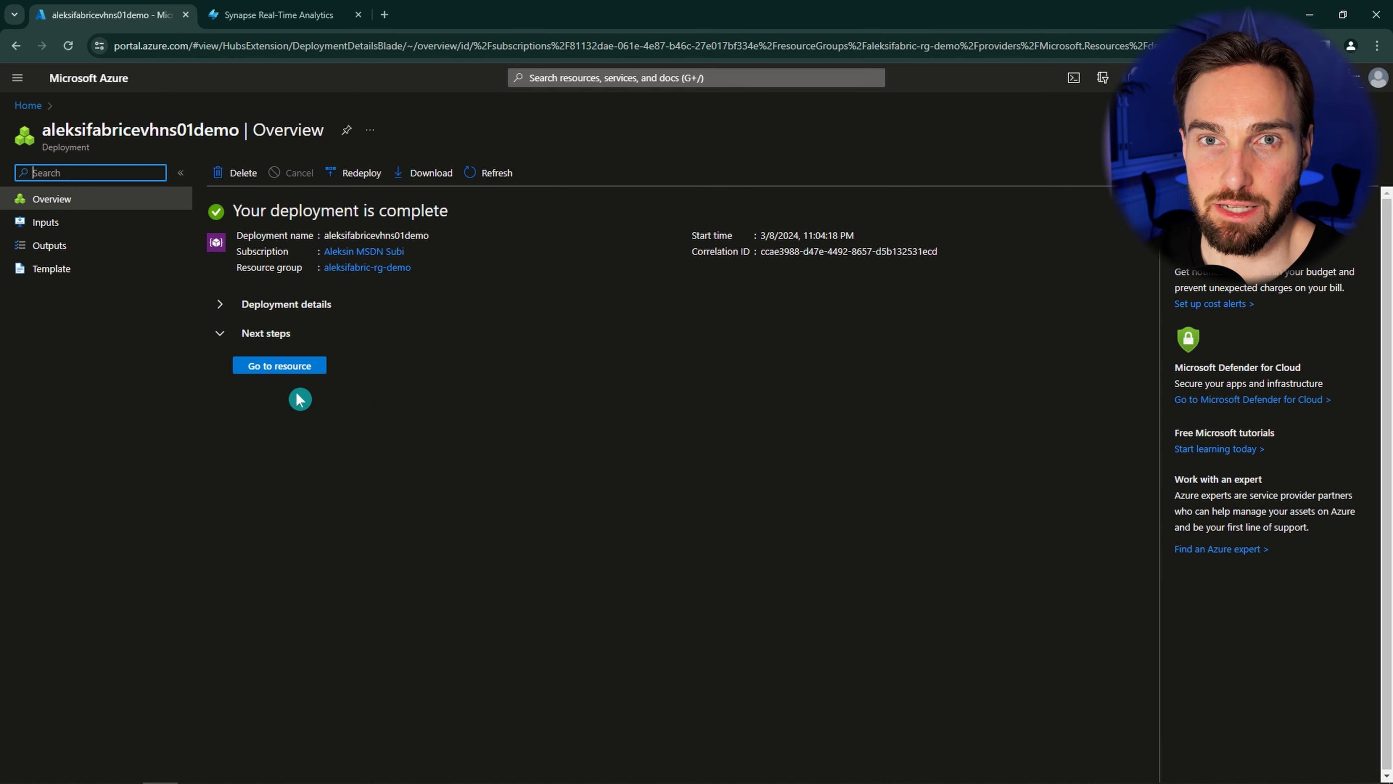
Go to the deployed namespace and create an event hub named aleksifabricevh01demo in it
click(280, 368)
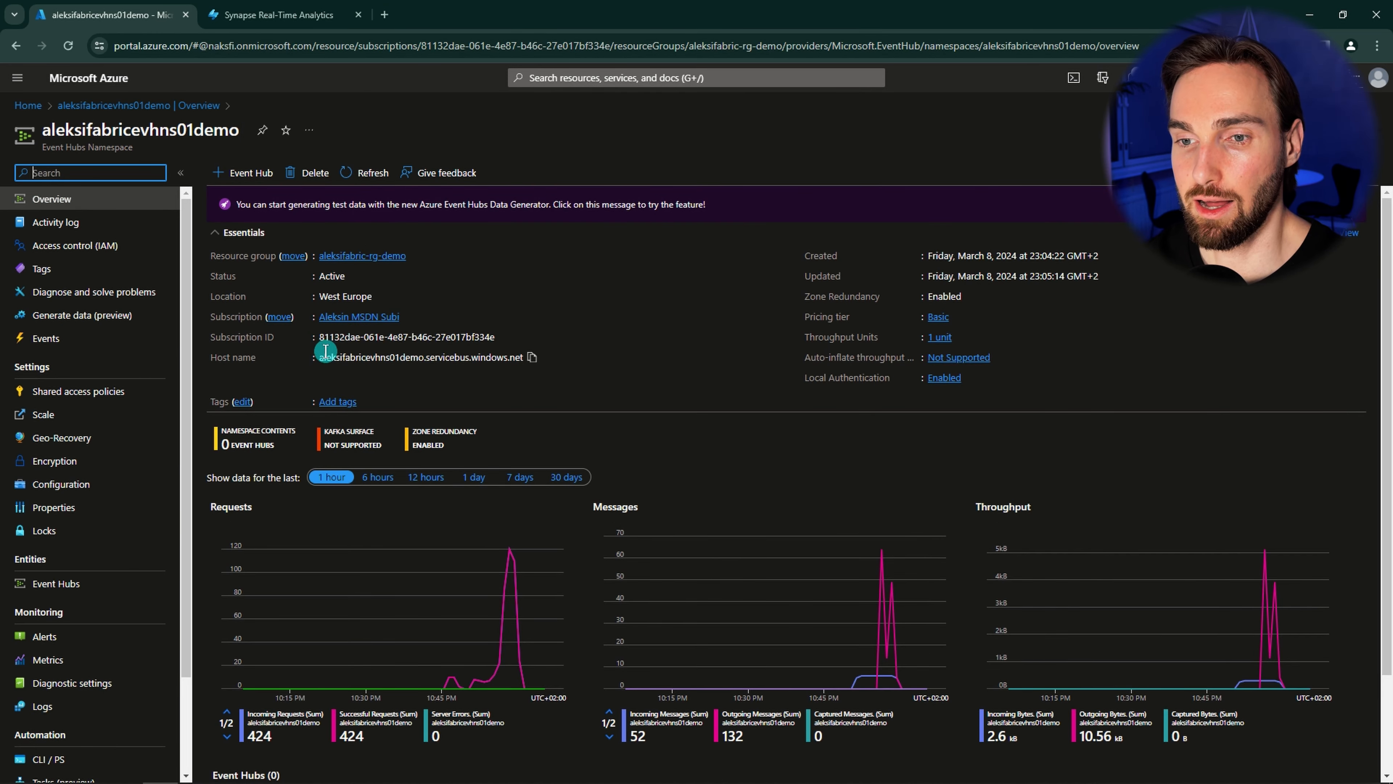
scroll(323, 354, down, 2)
scroll(82, 516, down, 2)
click(77, 520)
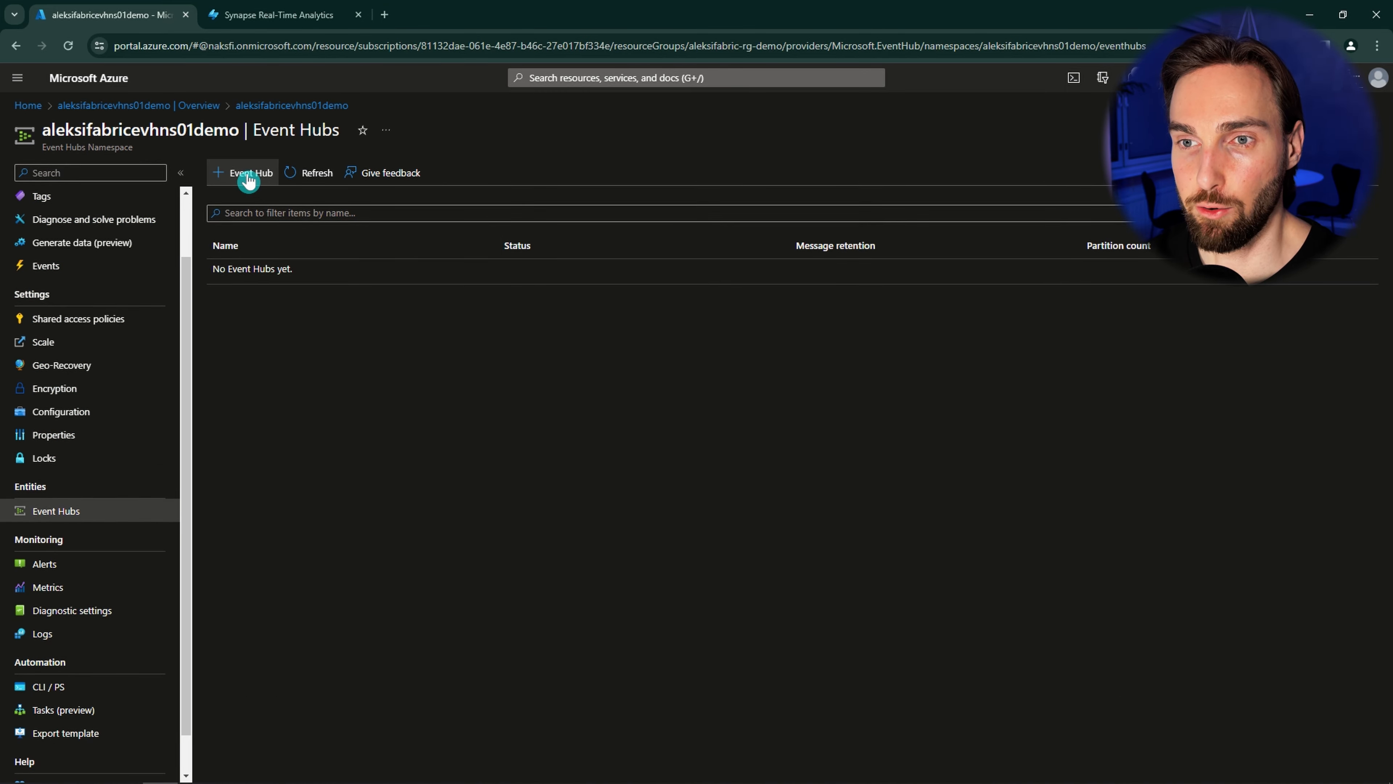
click(249, 178)
click(281, 279)
text(aleksifabricevh01demo)
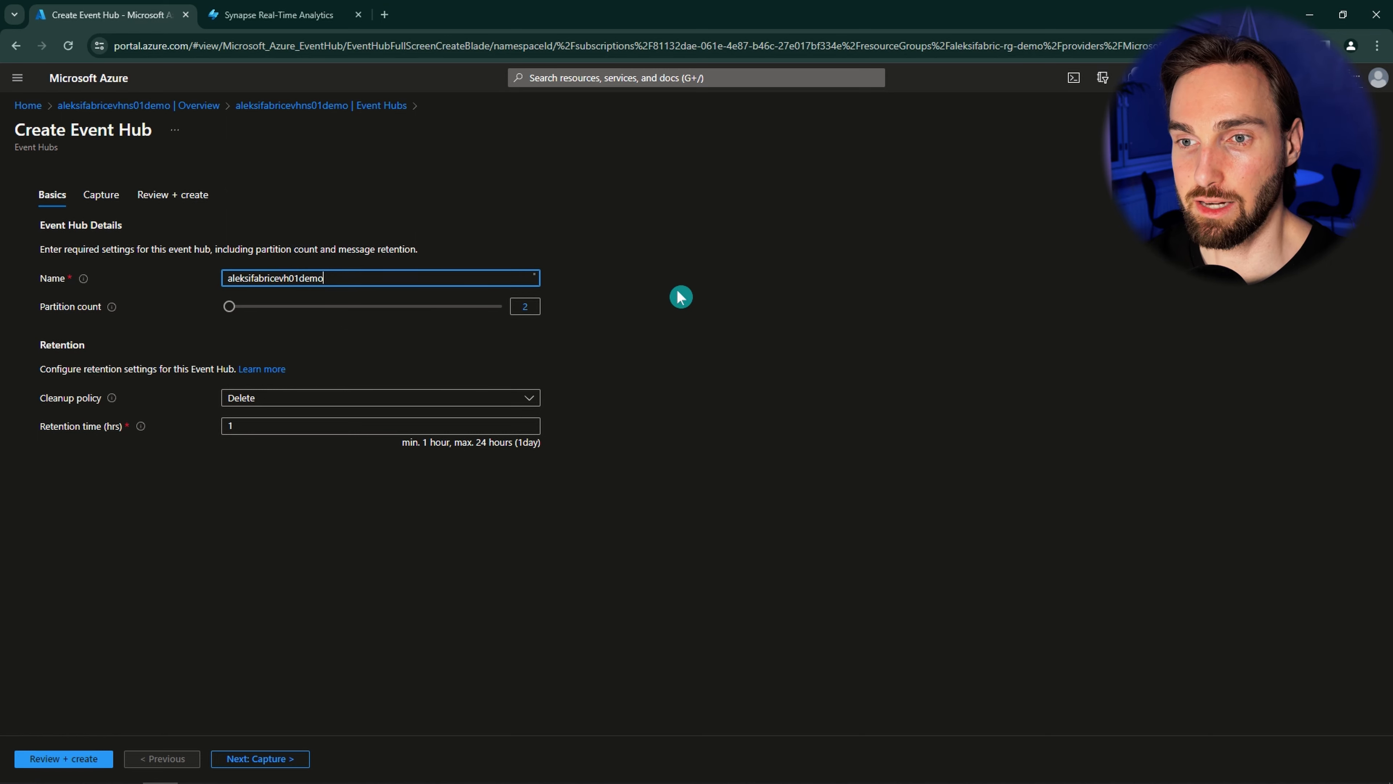
click(680, 296)
click(49, 759)
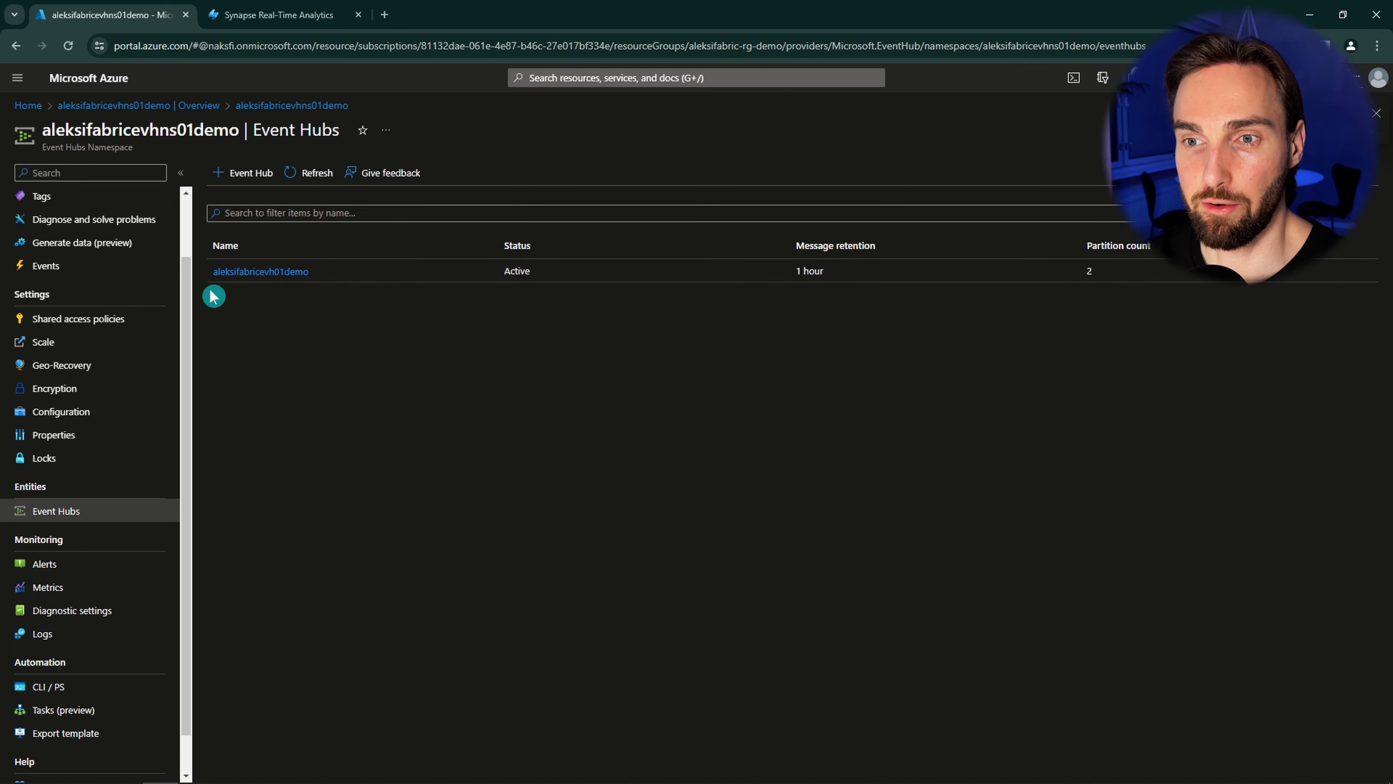
Add a shared access policy named send_temp_data with the Send claim to event hub aleksifabricevh01demo and copy its primary-key connection string
click(277, 271)
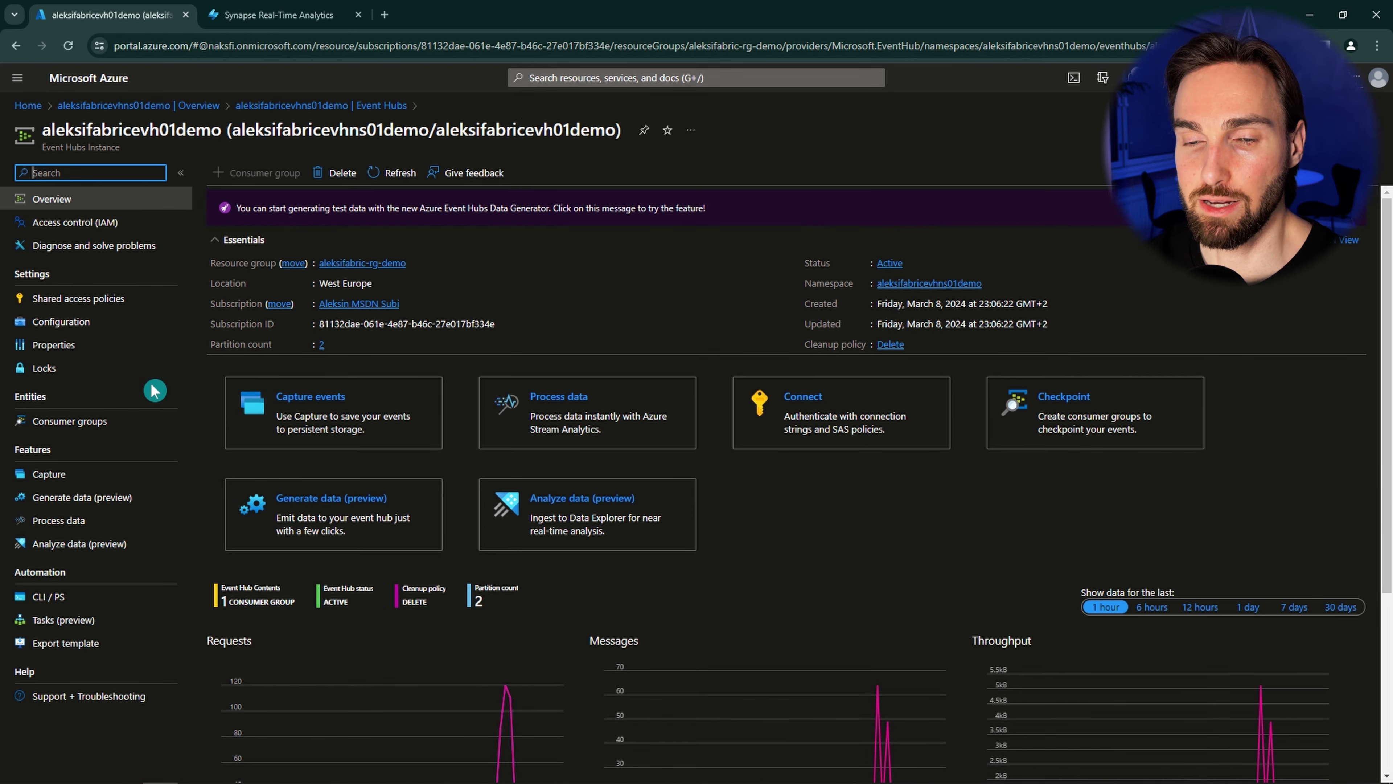
click(118, 303)
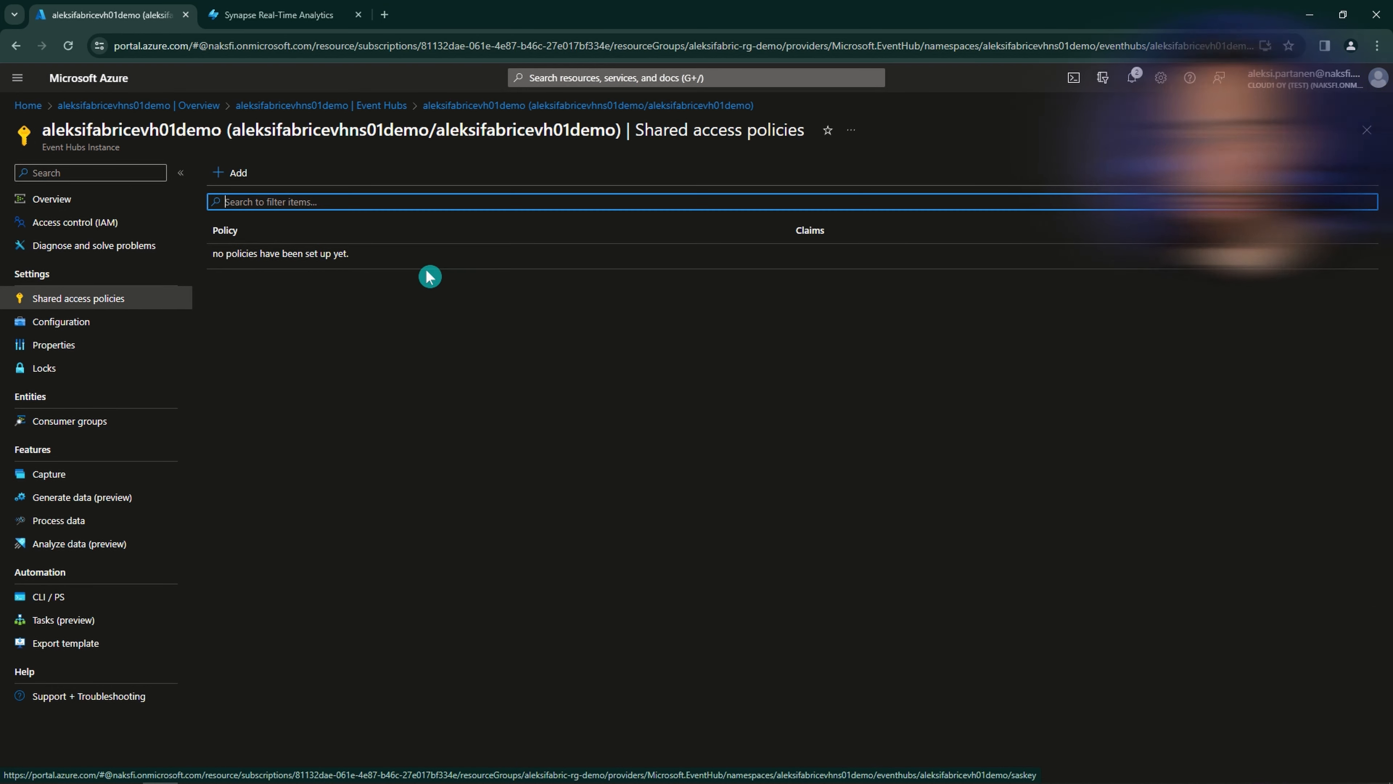
click(235, 173)
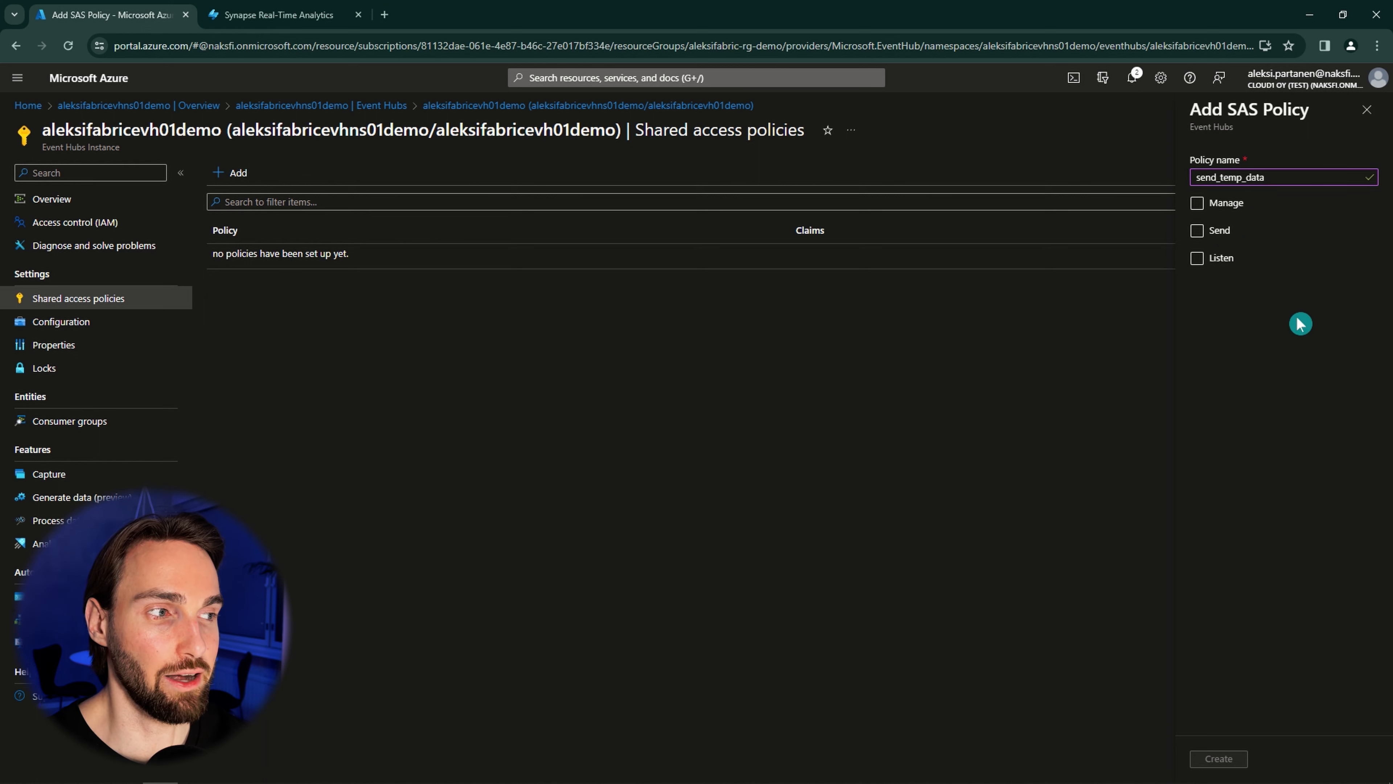
click(1197, 231)
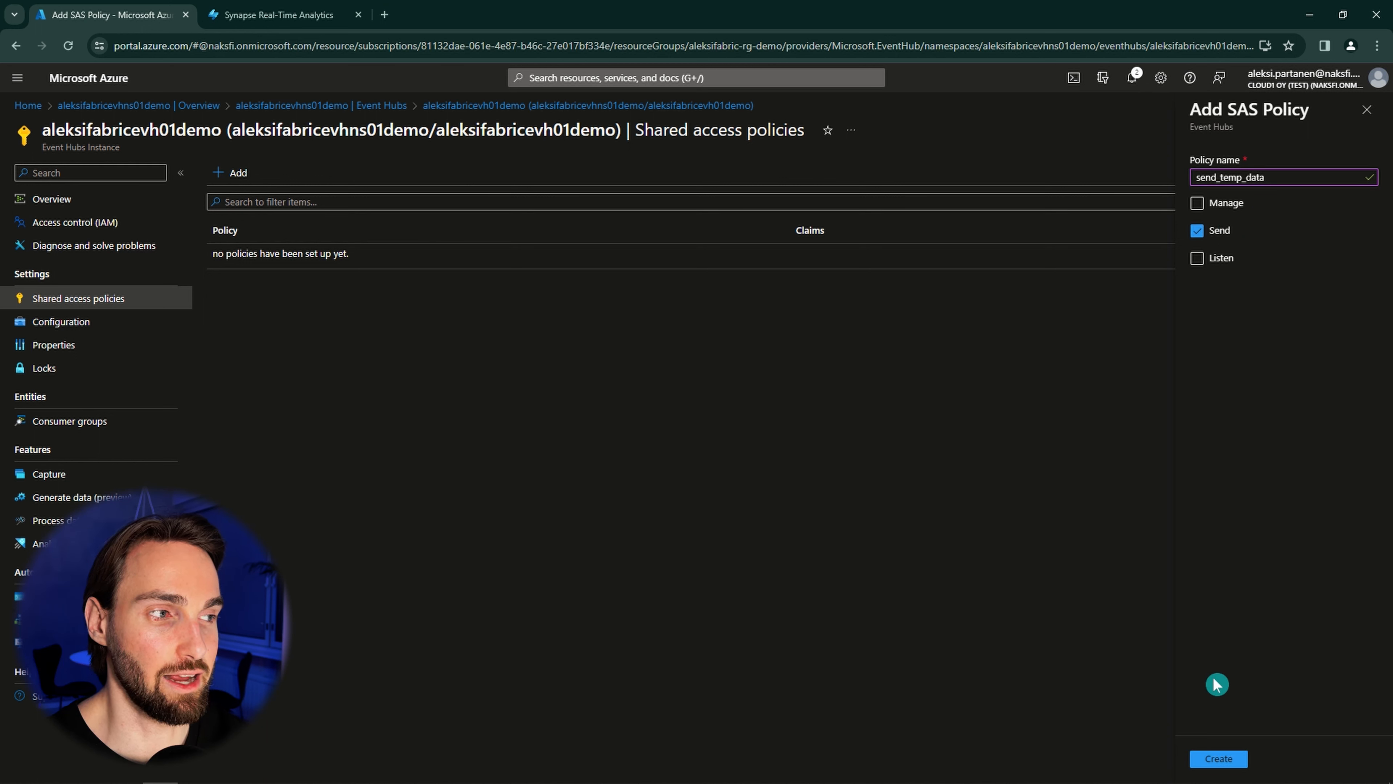
click(1212, 761)
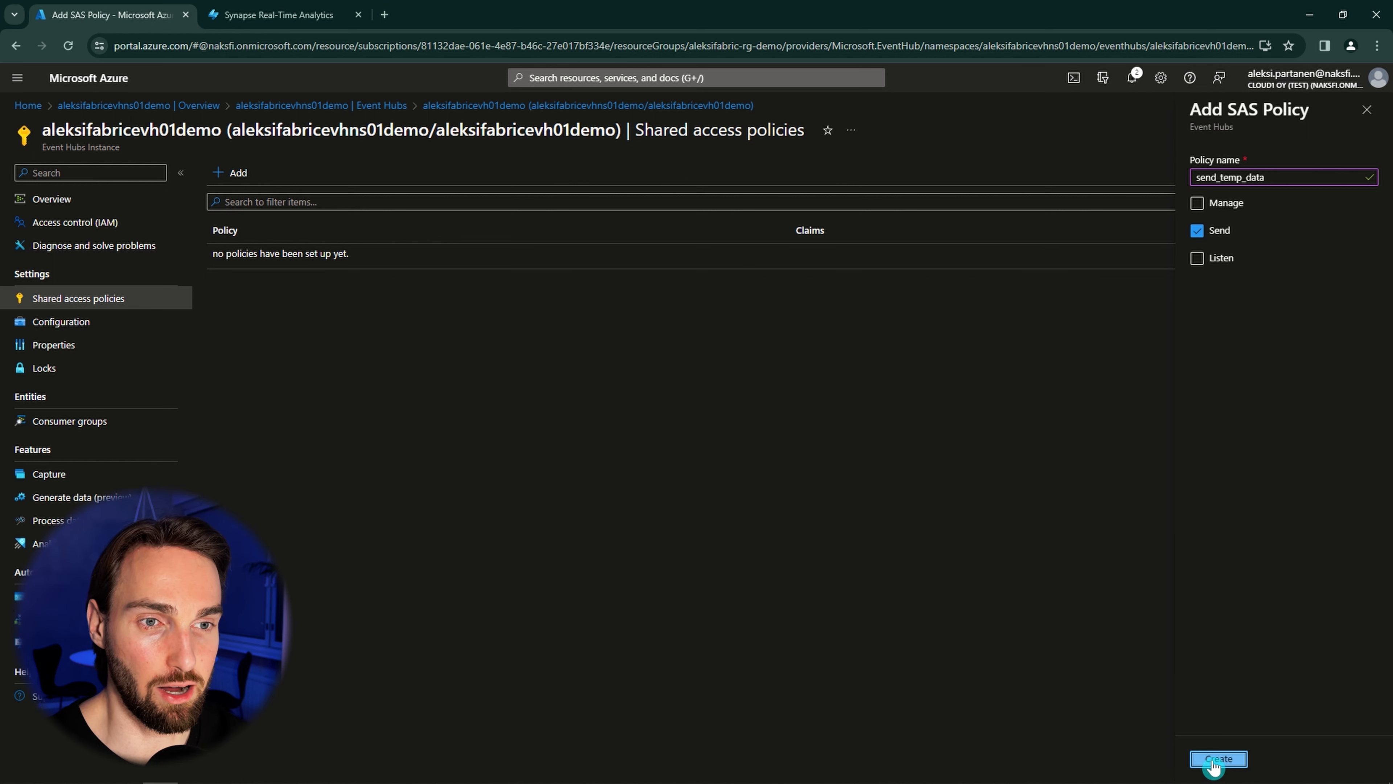
click(256, 258)
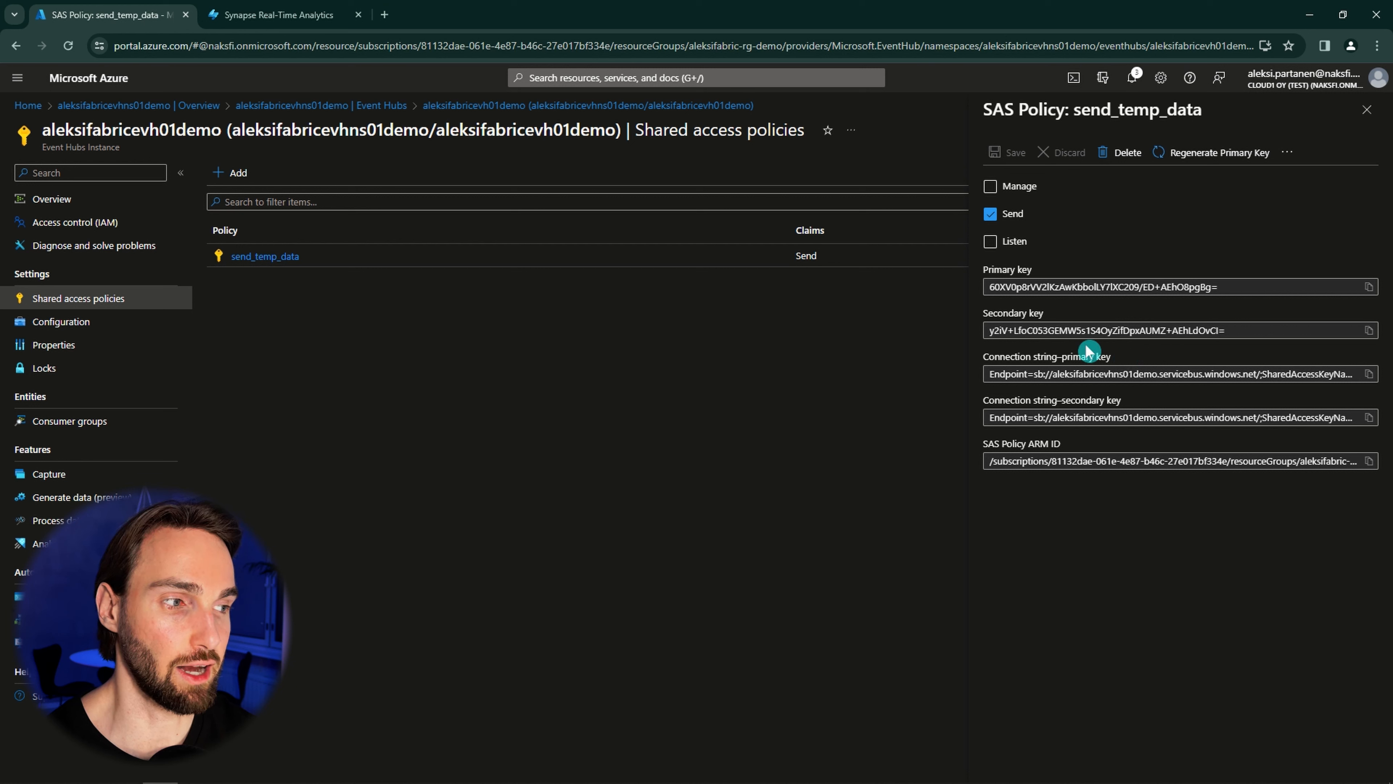
click(1369, 374)
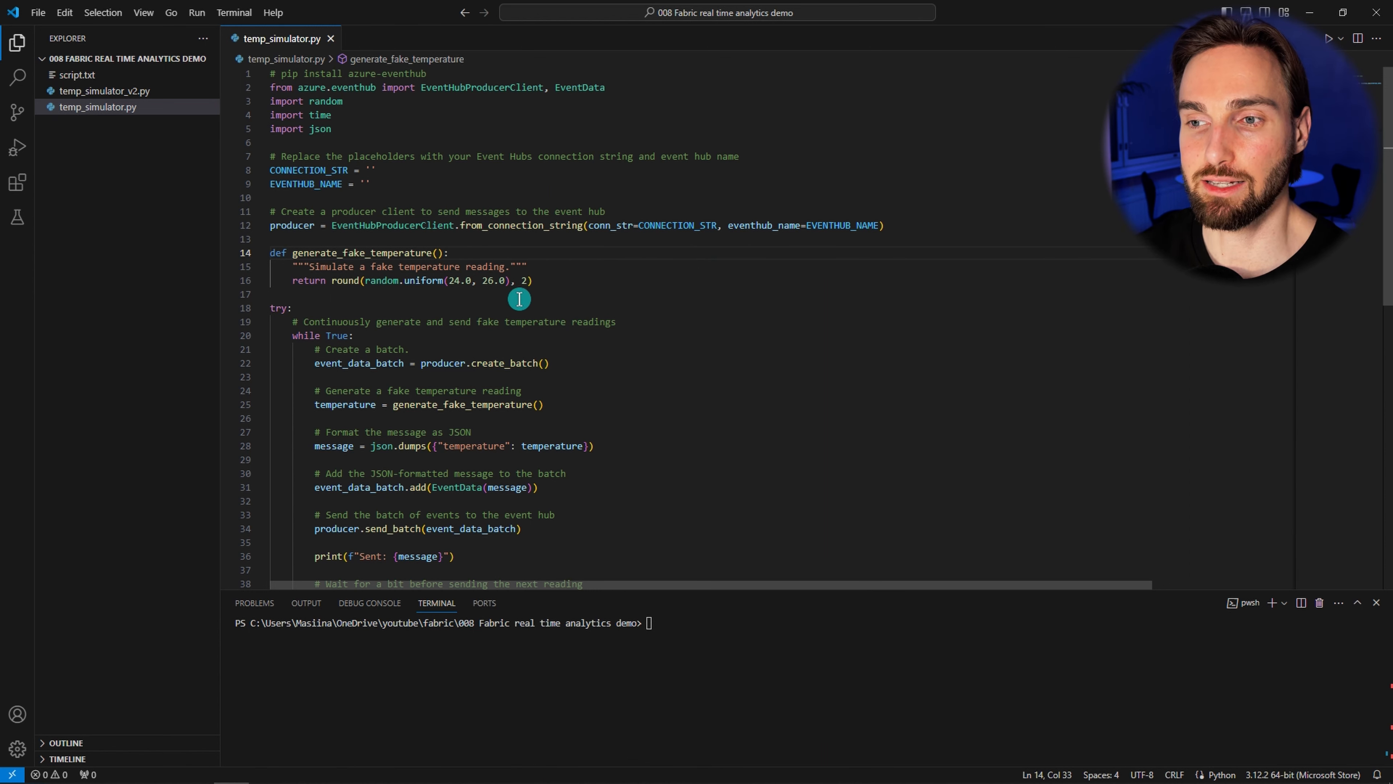
In Visual Studio Code, examine the temperature range, message sending loop and sleep interval in temp_simulator.py
scroll(504, 295, down, 1)
scroll(452, 265, down, 1)
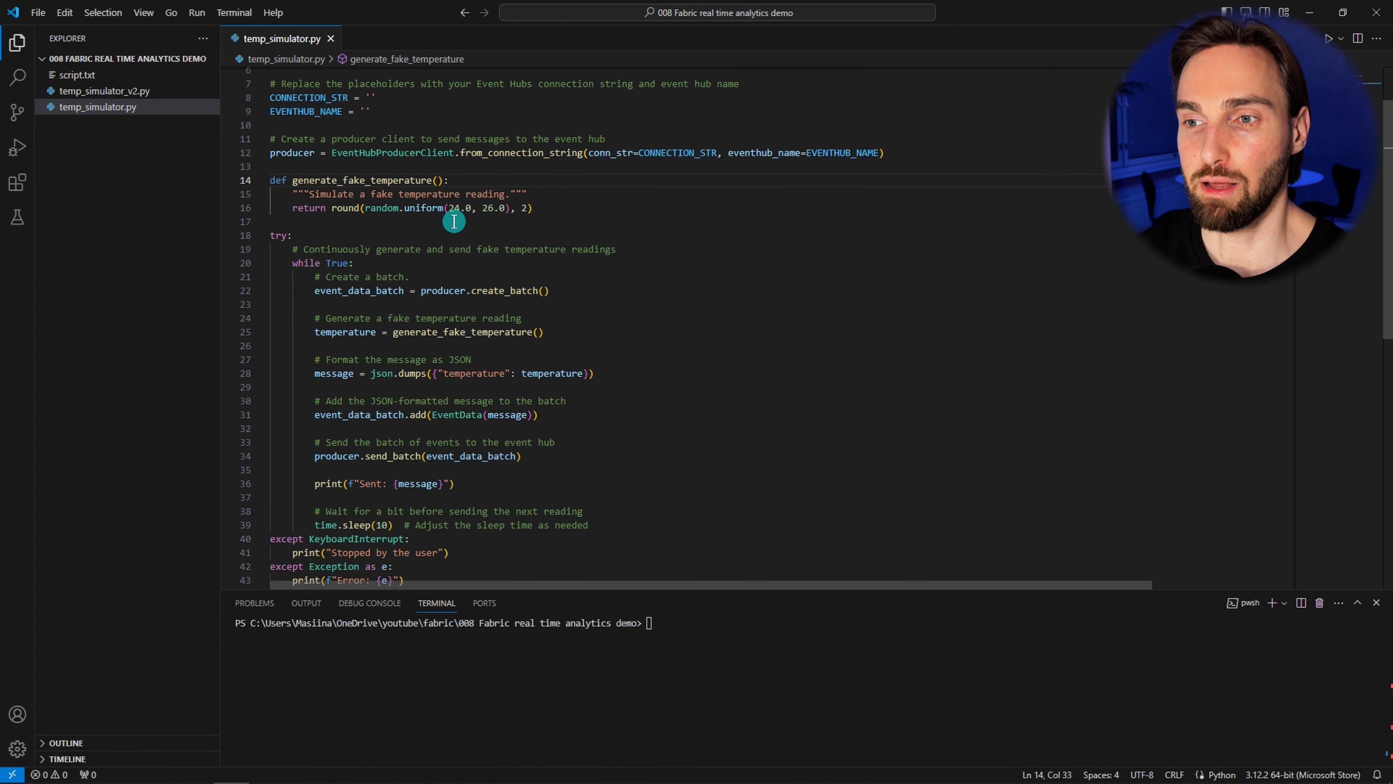
drag(453, 209, 496, 208)
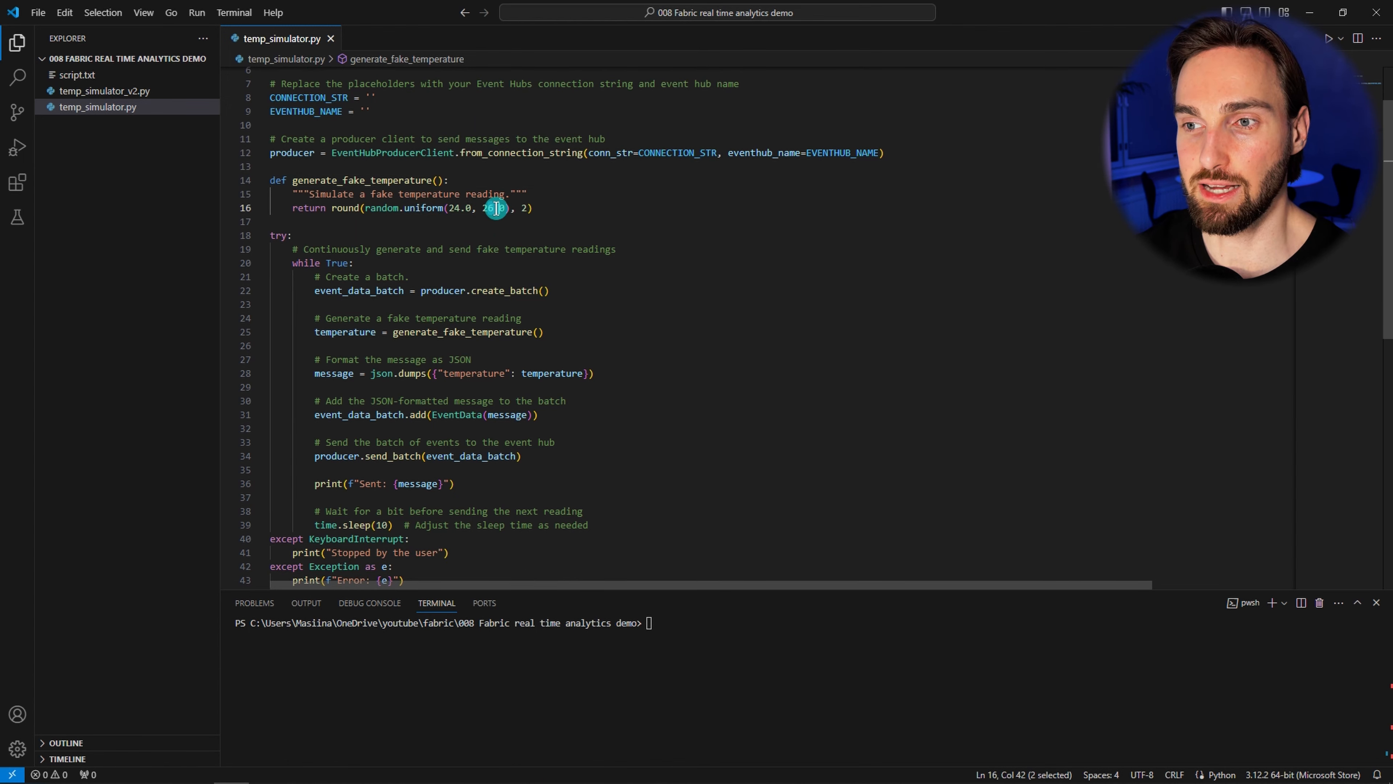
scroll(548, 230, down, 2)
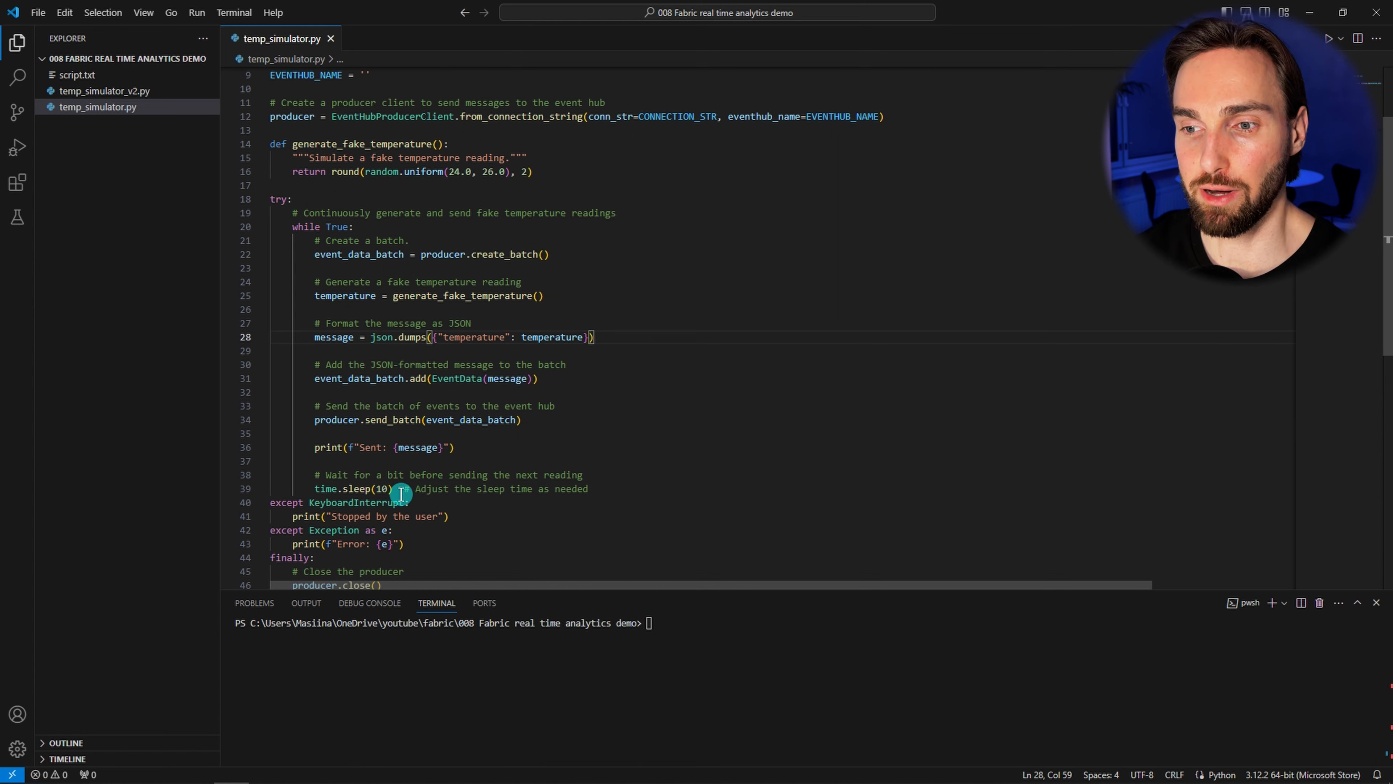
drag(400, 489, 315, 489)
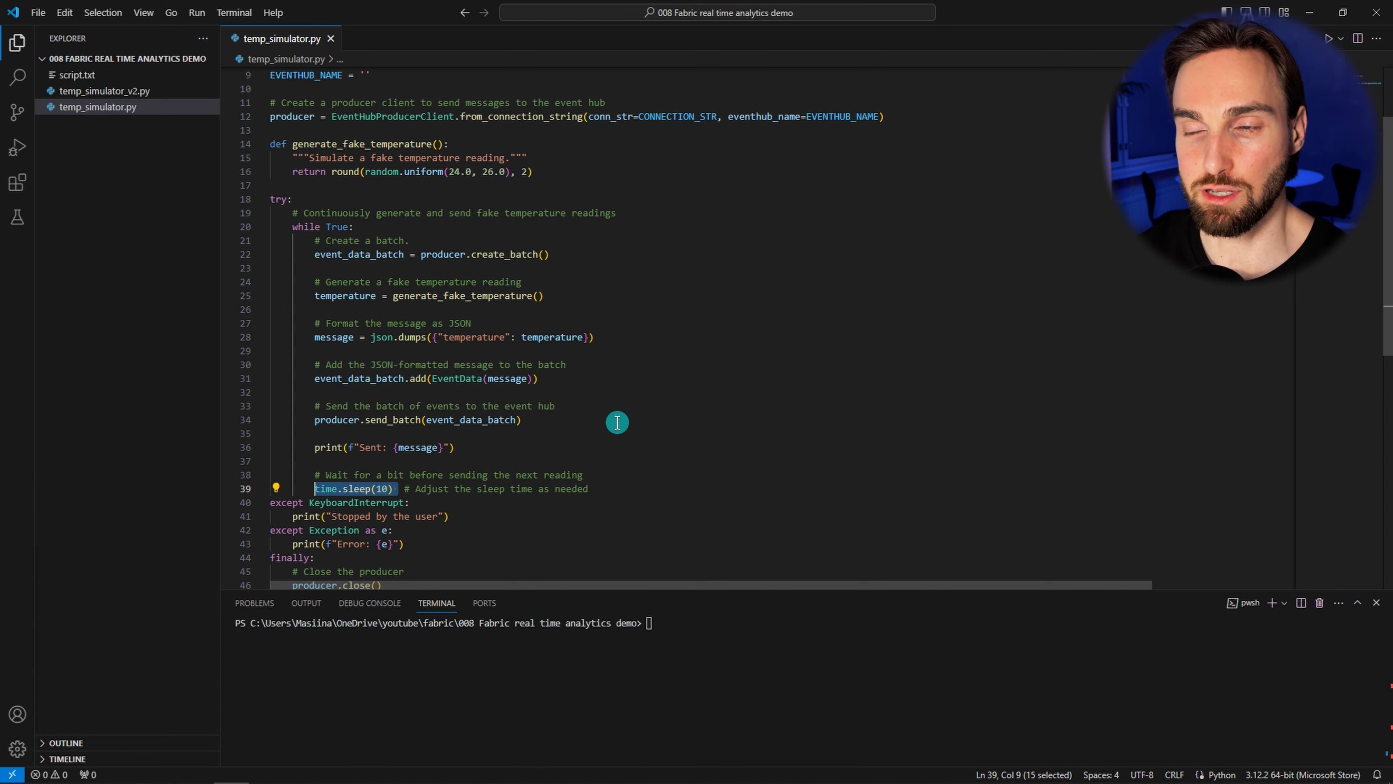
Install the azure-eventhub package by running the pip command from the first comment of temp_simulator.py in the terminal
scroll(559, 388, up, 3)
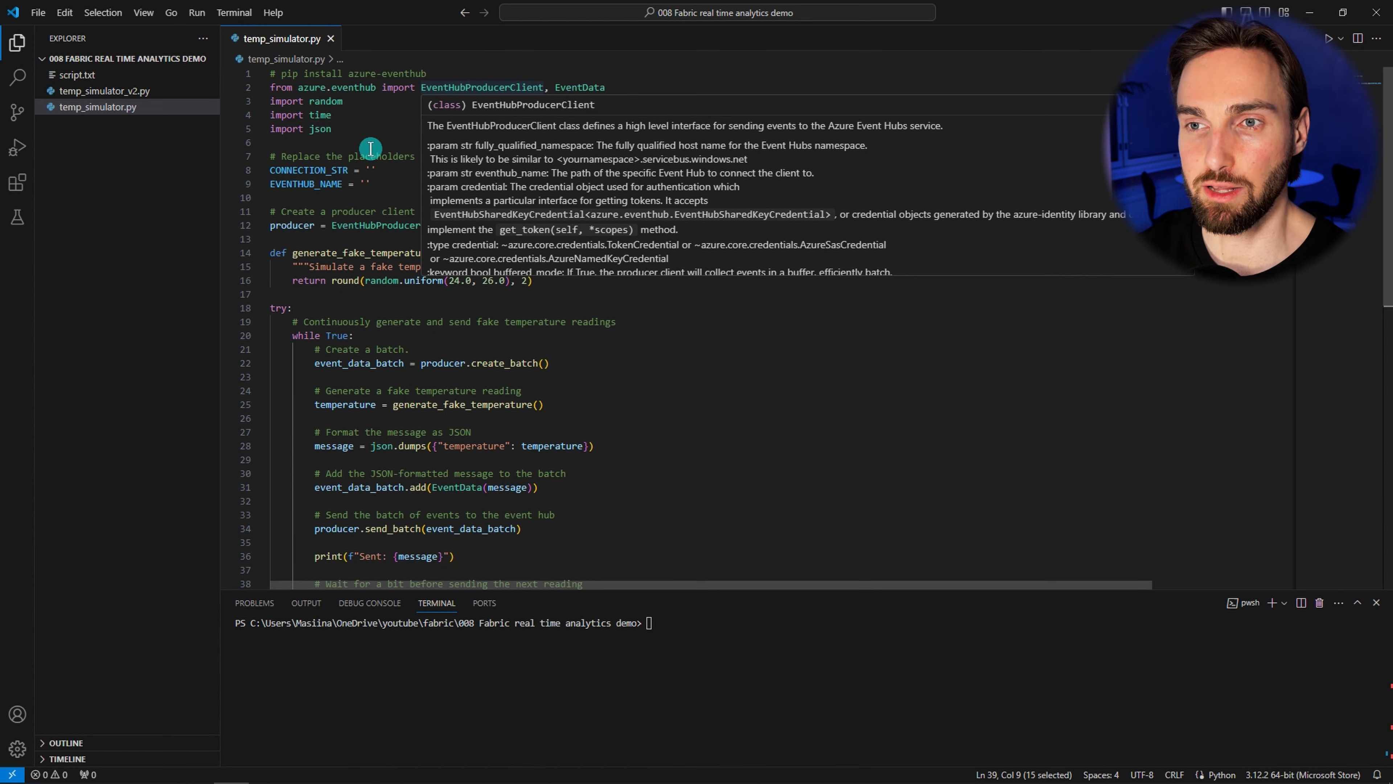
drag(439, 74, 289, 77)
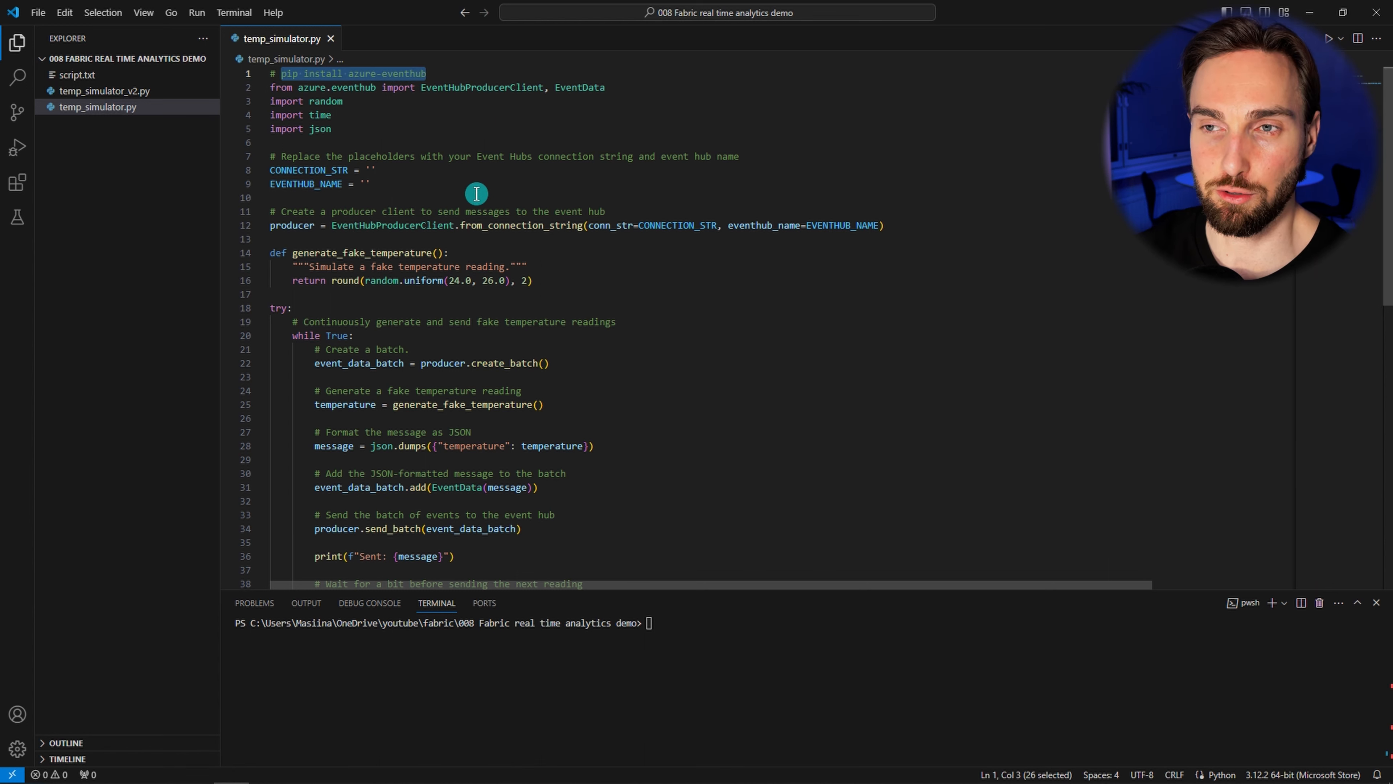
right_click(953, 674)
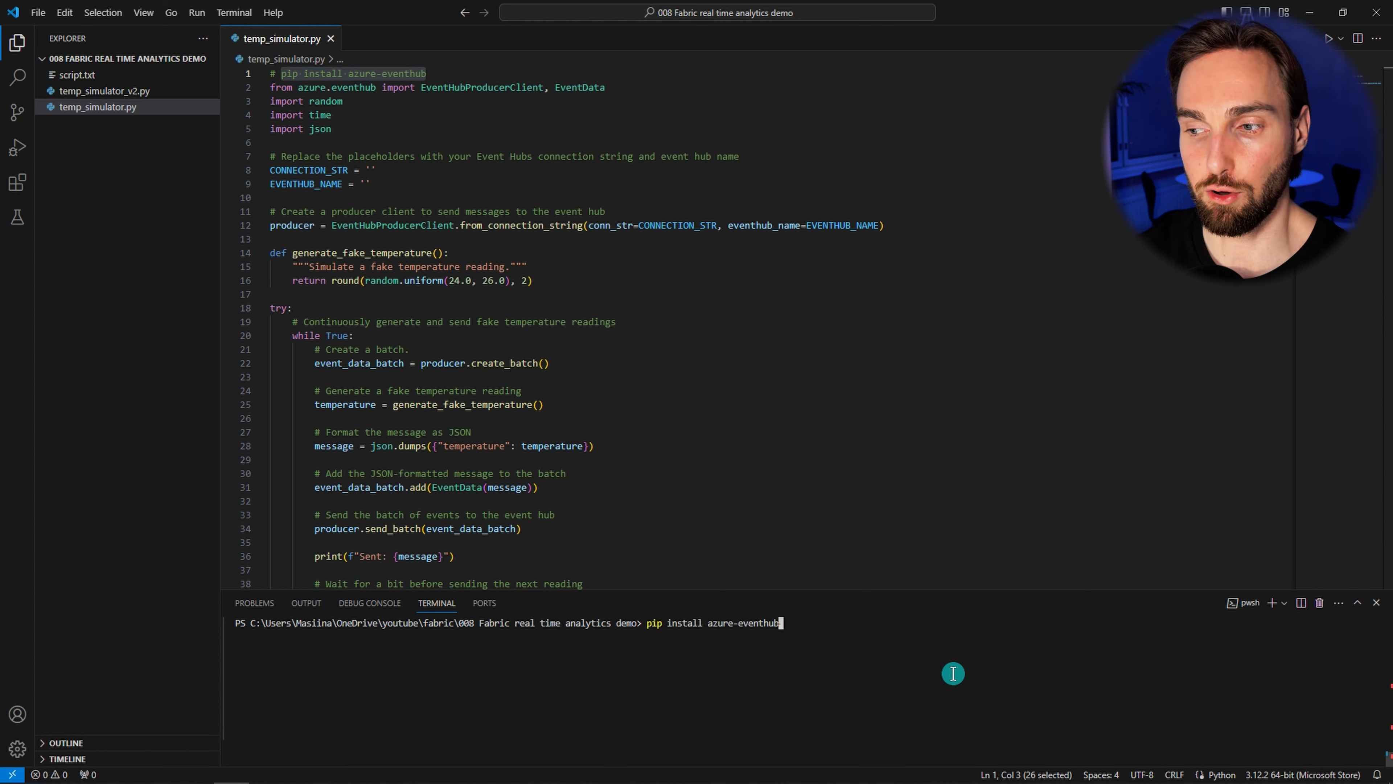
key(Return)
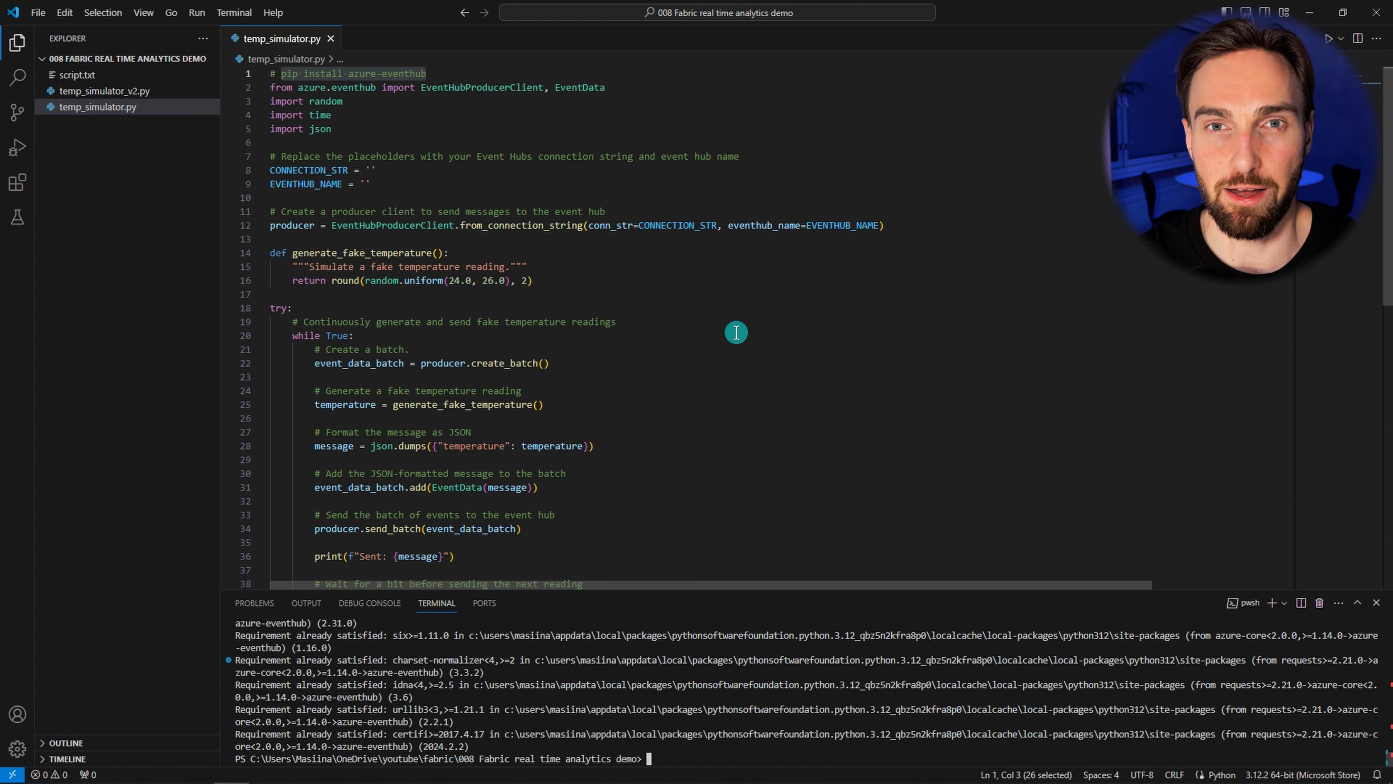
Paste the copied Event Hubs connection string as the value of CONNECTION_STR in temp_simulator.py
click(371, 170)
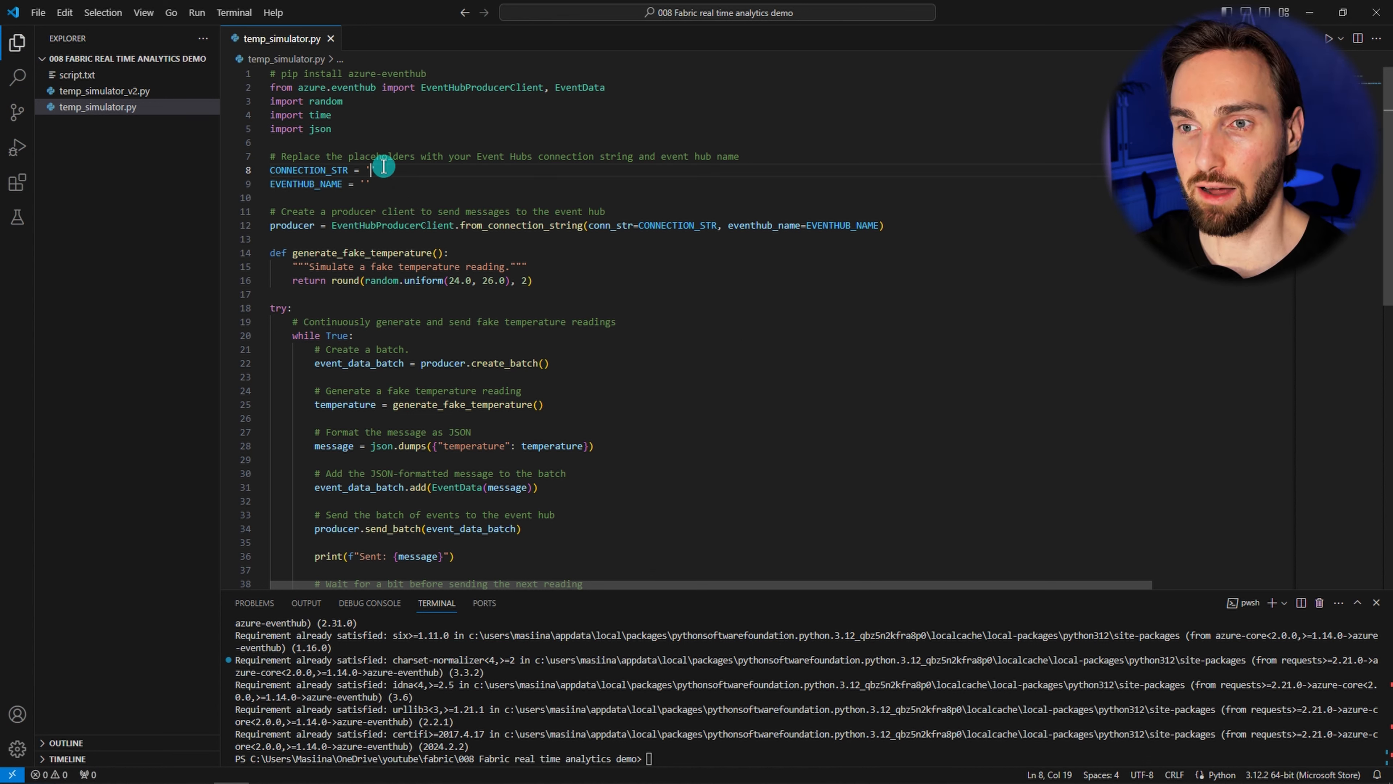
drag(387, 170, 266, 170)
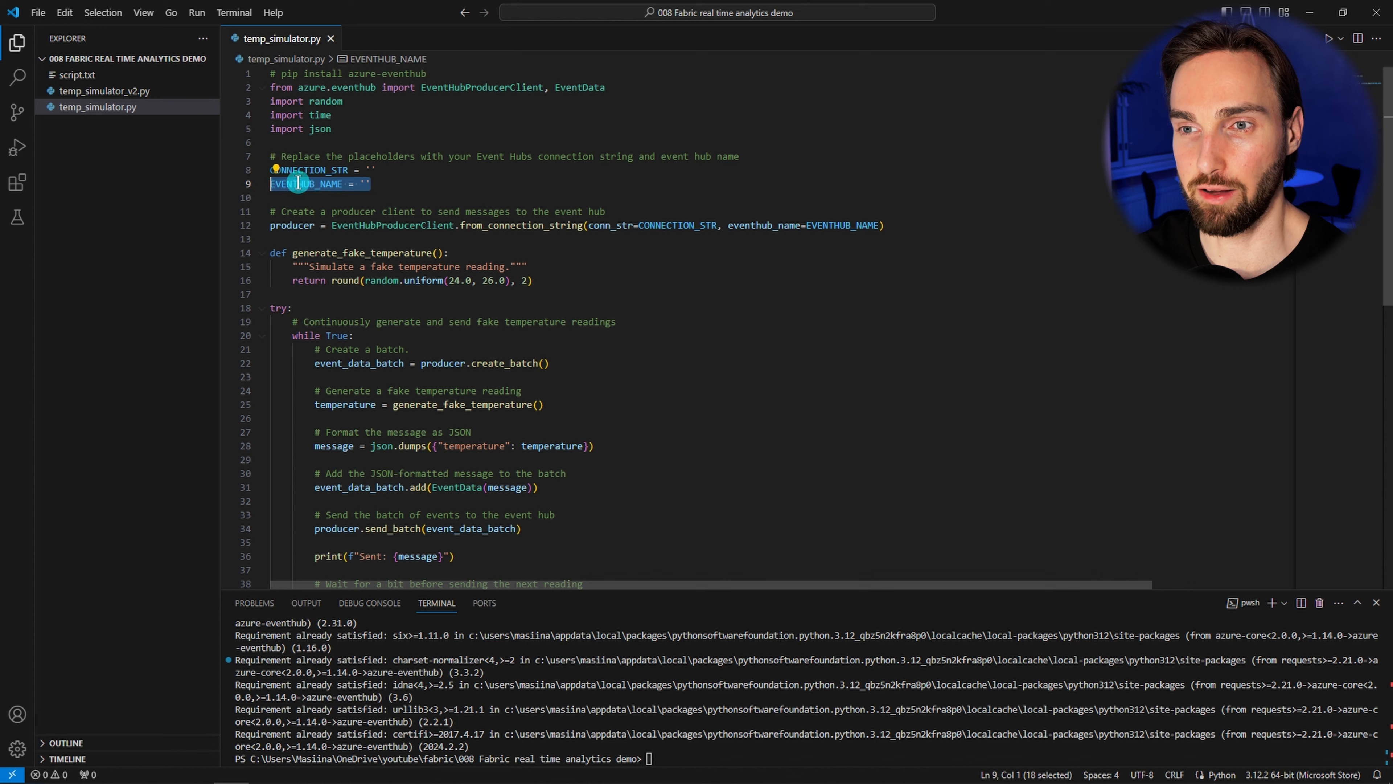
click(371, 170)
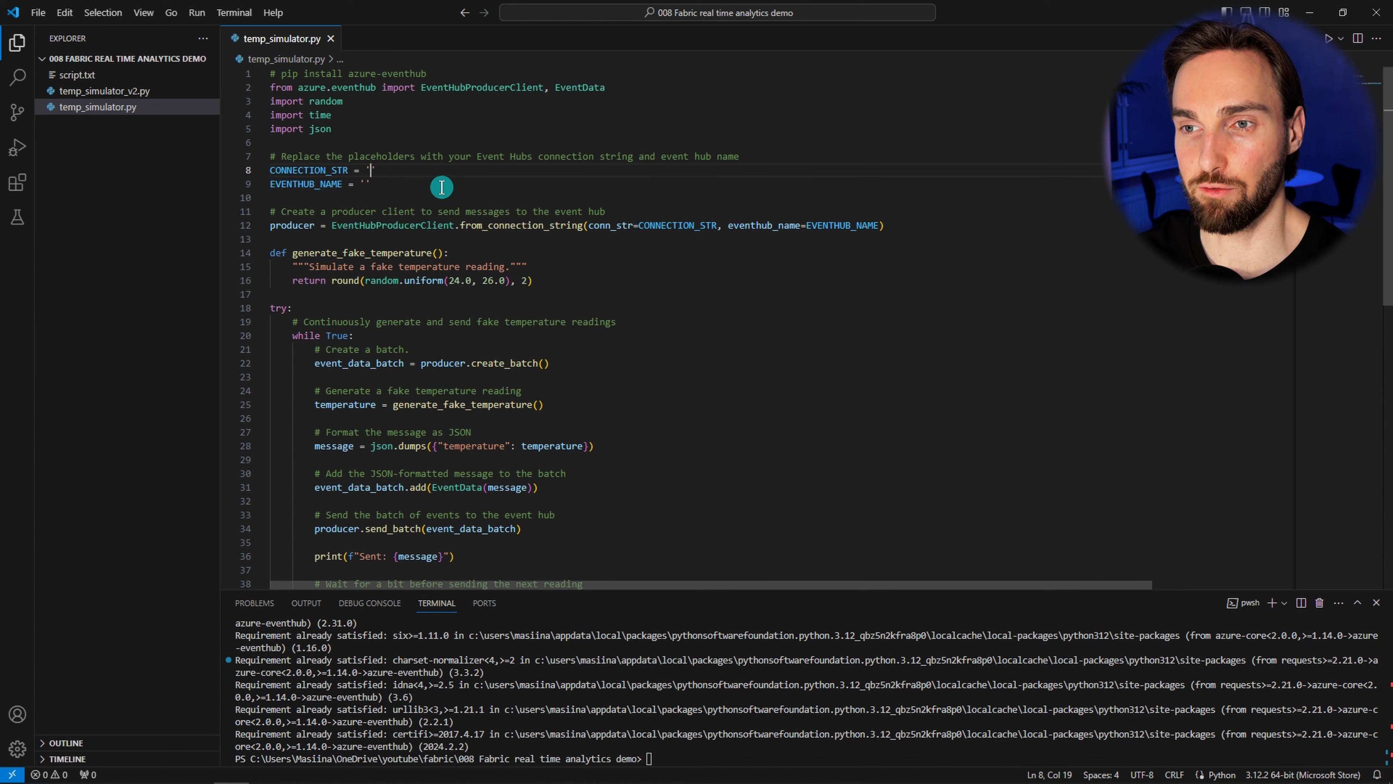
key(ctrl+v)
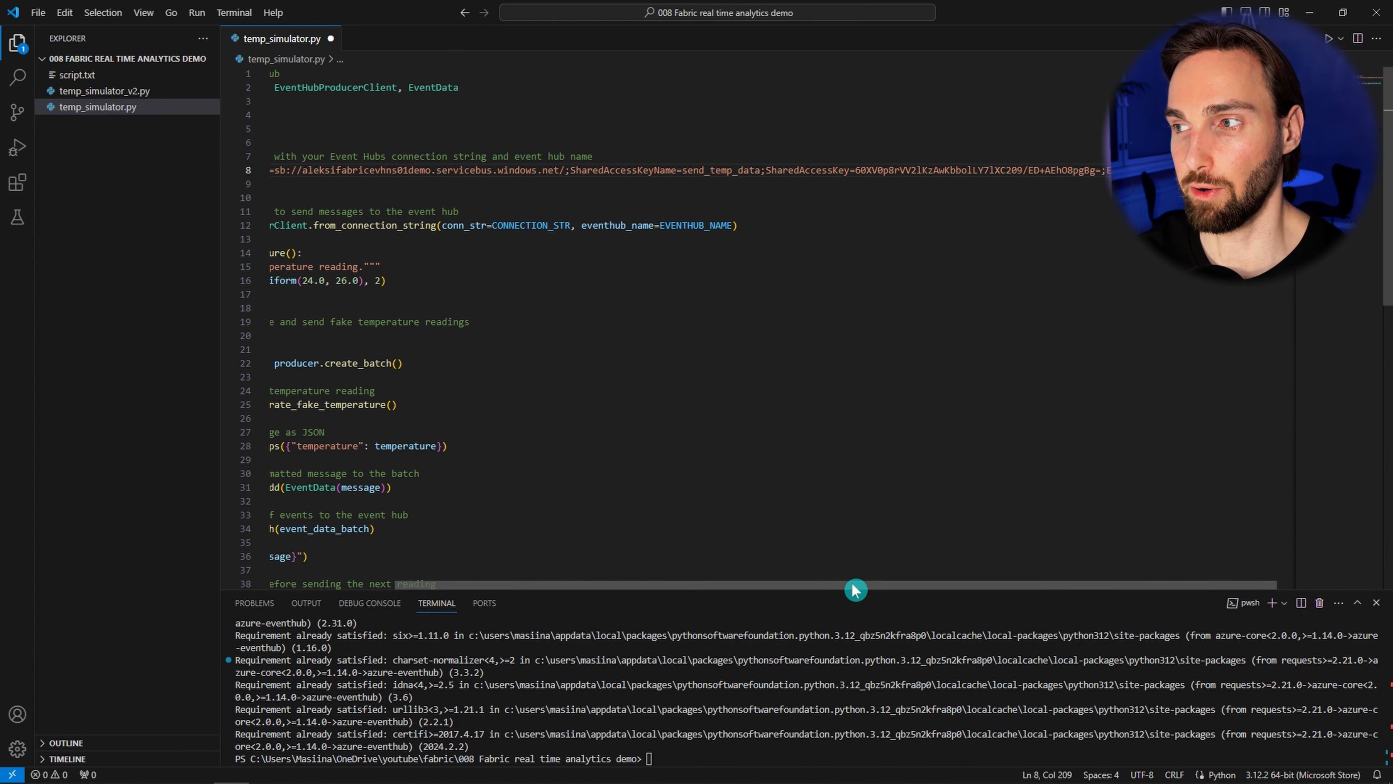
Set EVENTHUB_NAME to 'aleksifabricevh01demo', matching the entity path at the end of the connection string, and save temp_simulator.py
drag(847, 584, 918, 584)
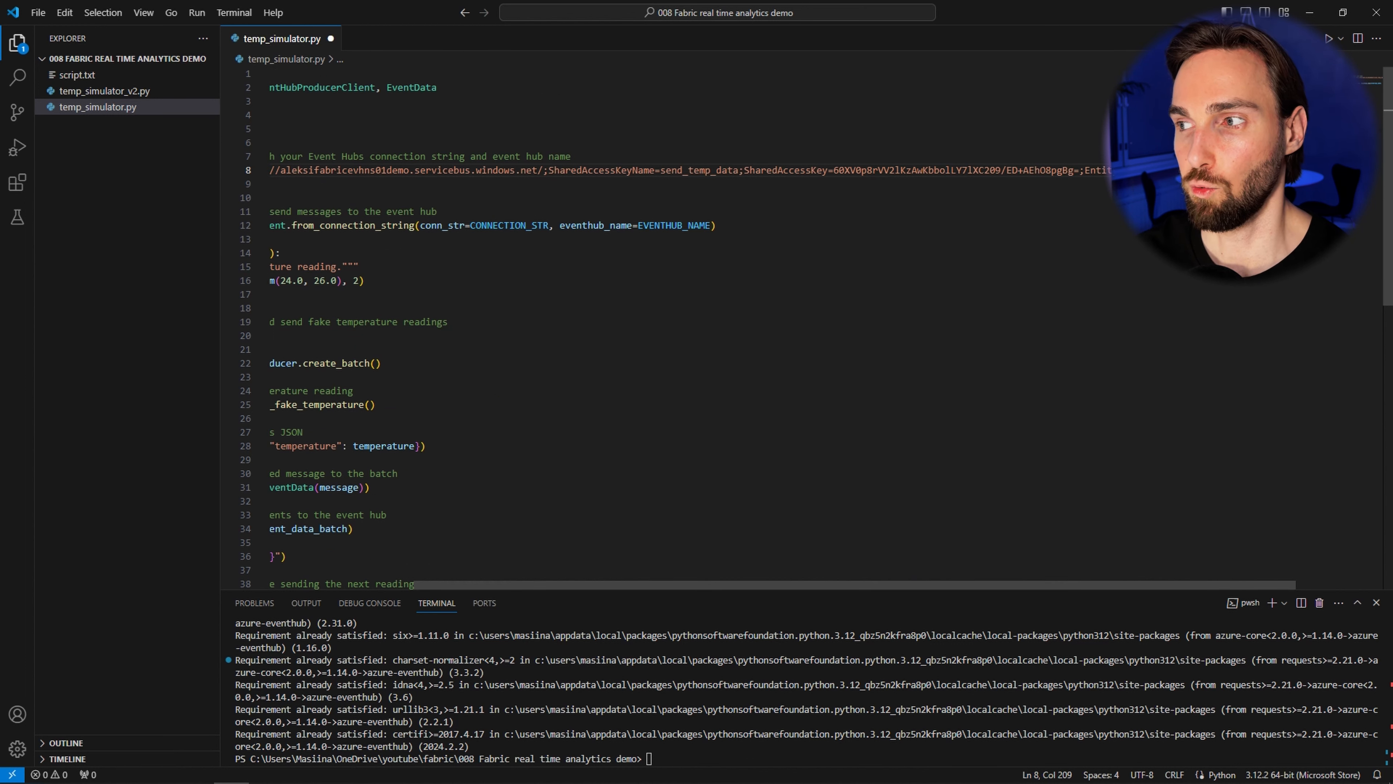
double_click(1204, 170)
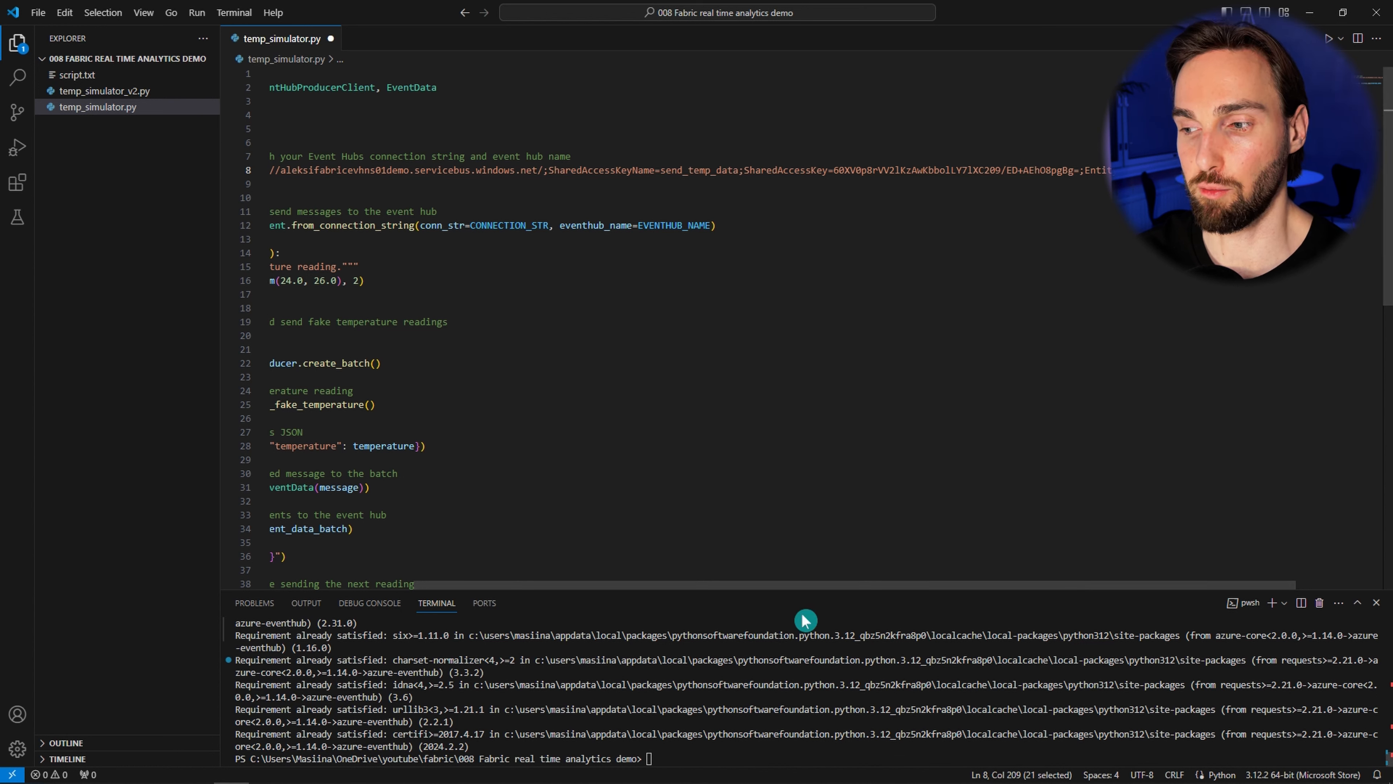
drag(1084, 170, 1109, 175)
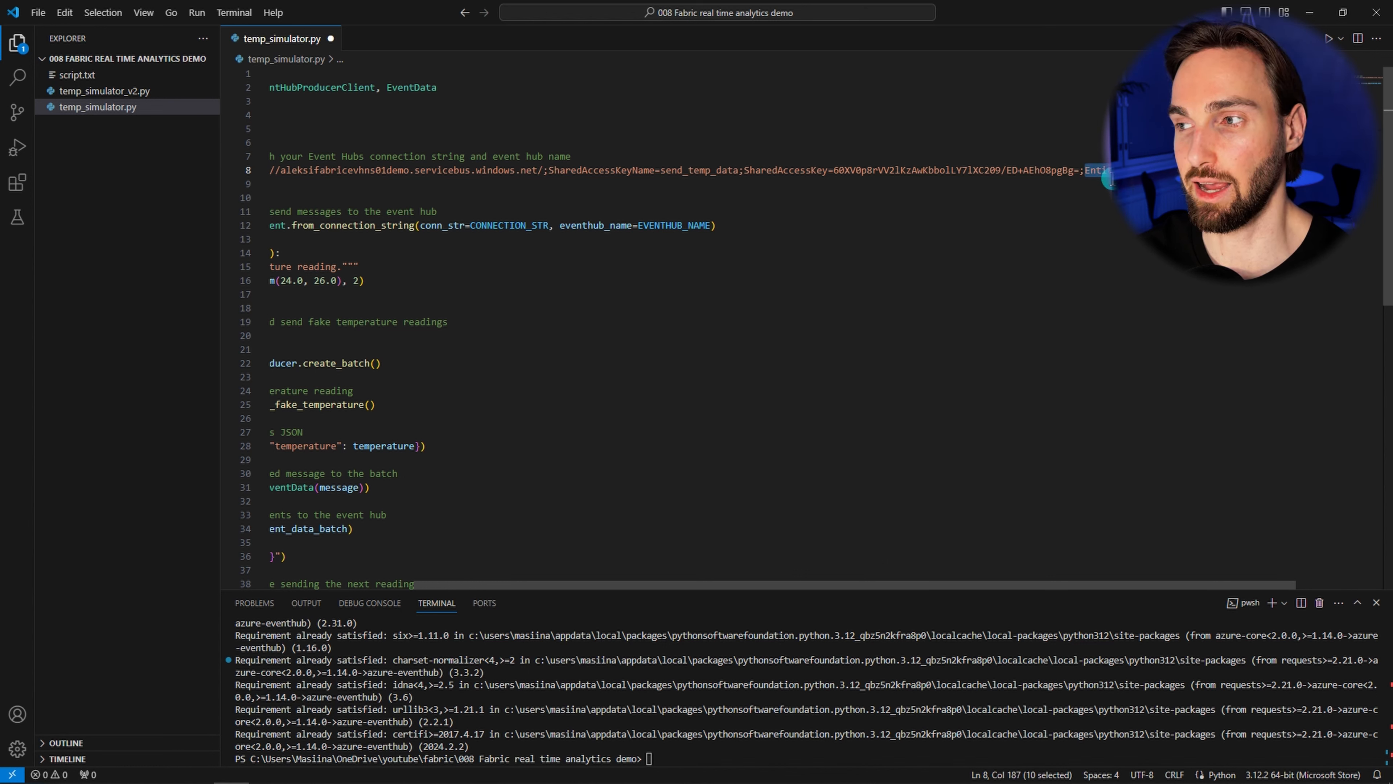
click(270, 184)
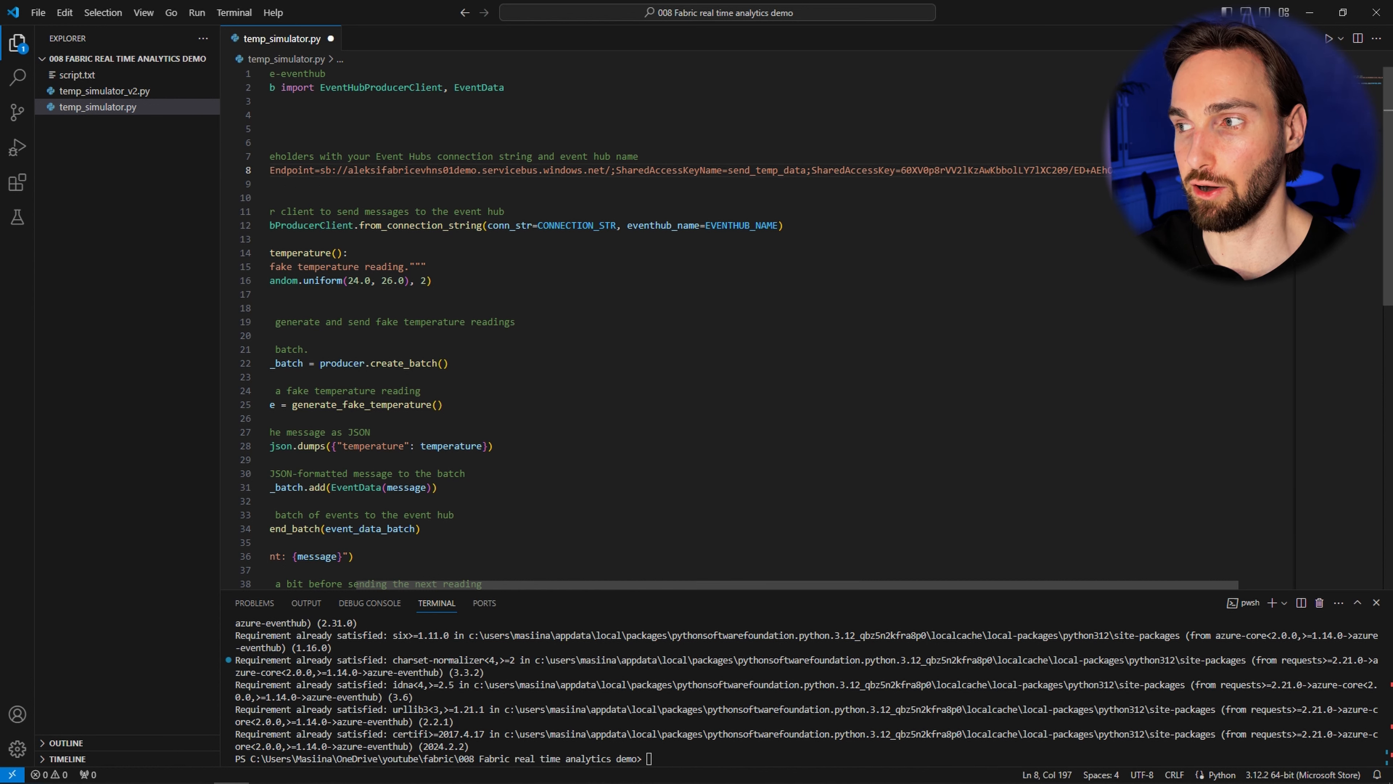
click(377, 184)
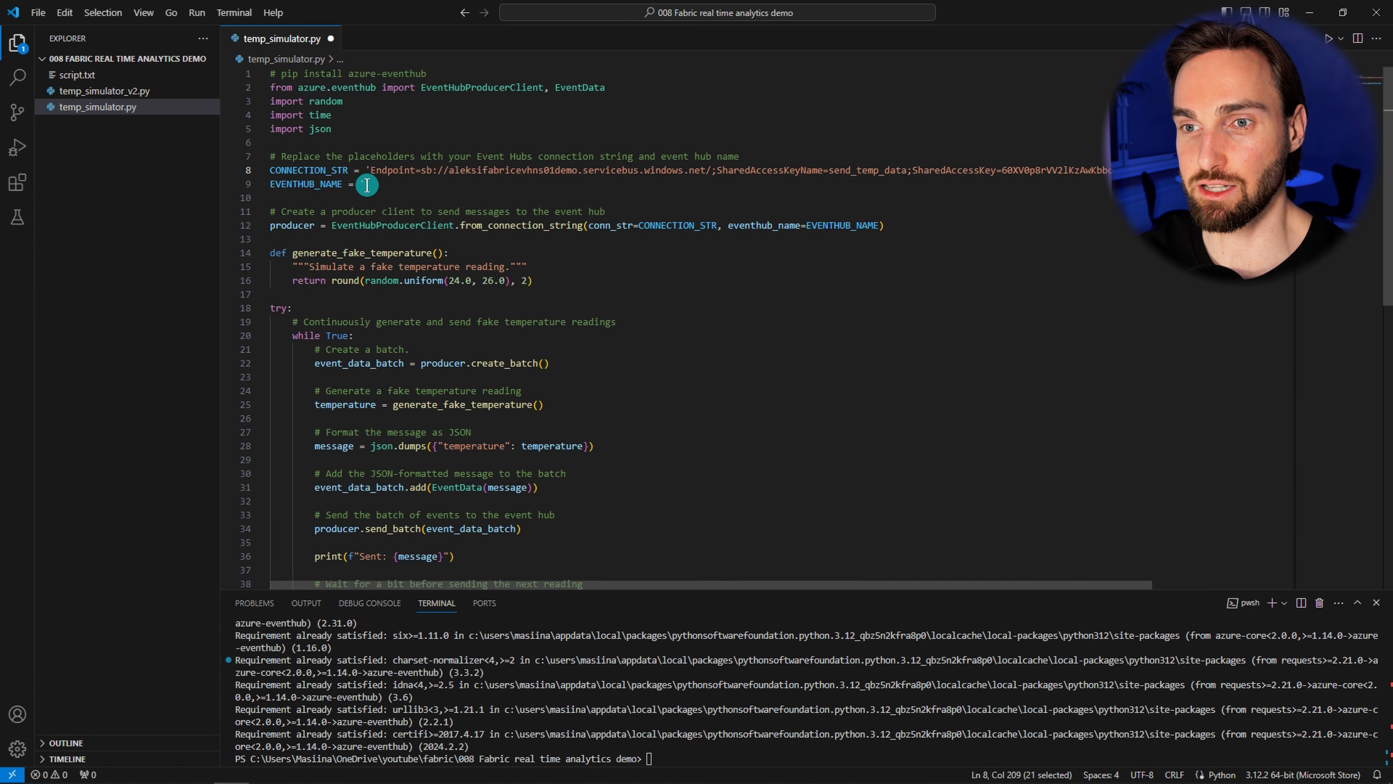
text(aleksifabricevh01demo)
click(598, 199)
key(ctrl+s)
Run temp_simulator.py with Python in the terminal to start sending temperature readings
click(706, 750)
text(python .	emp_simulator.py)
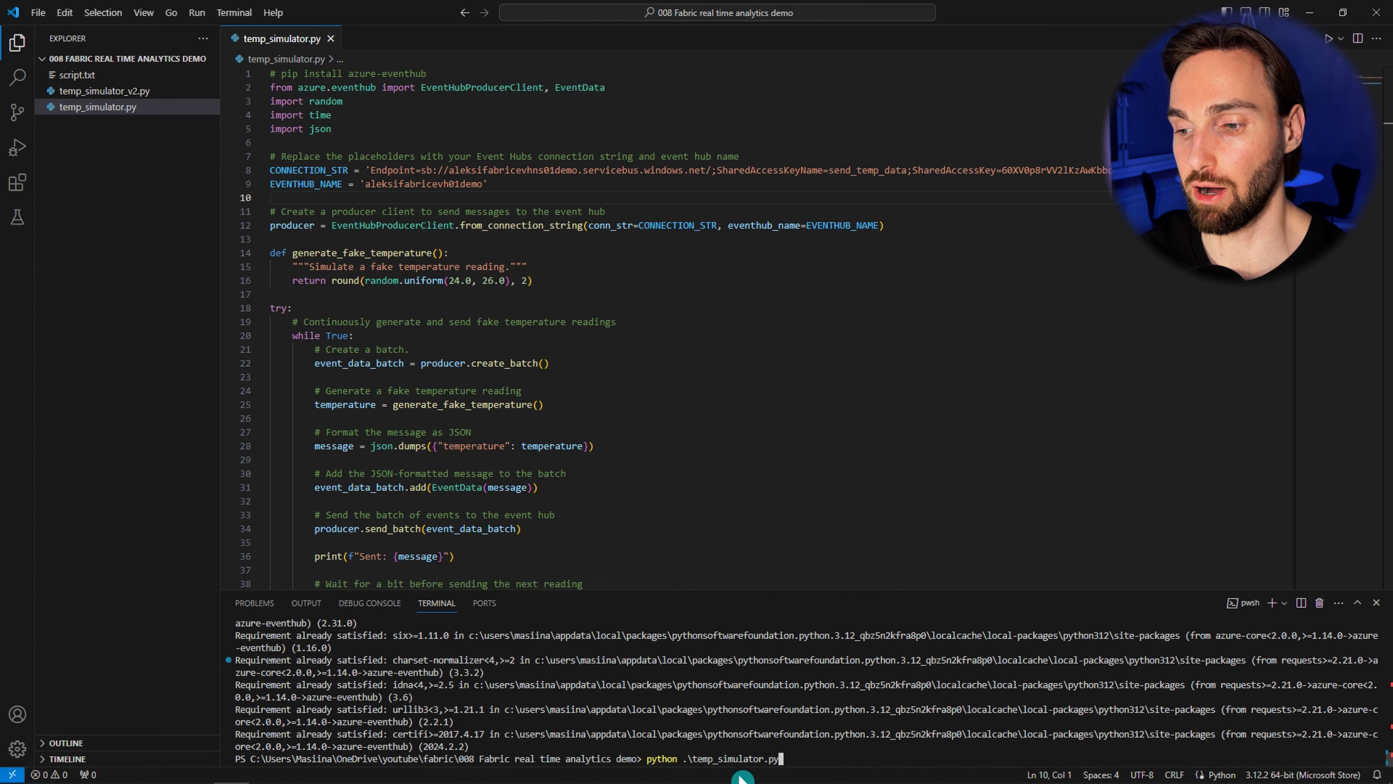
key(Return)
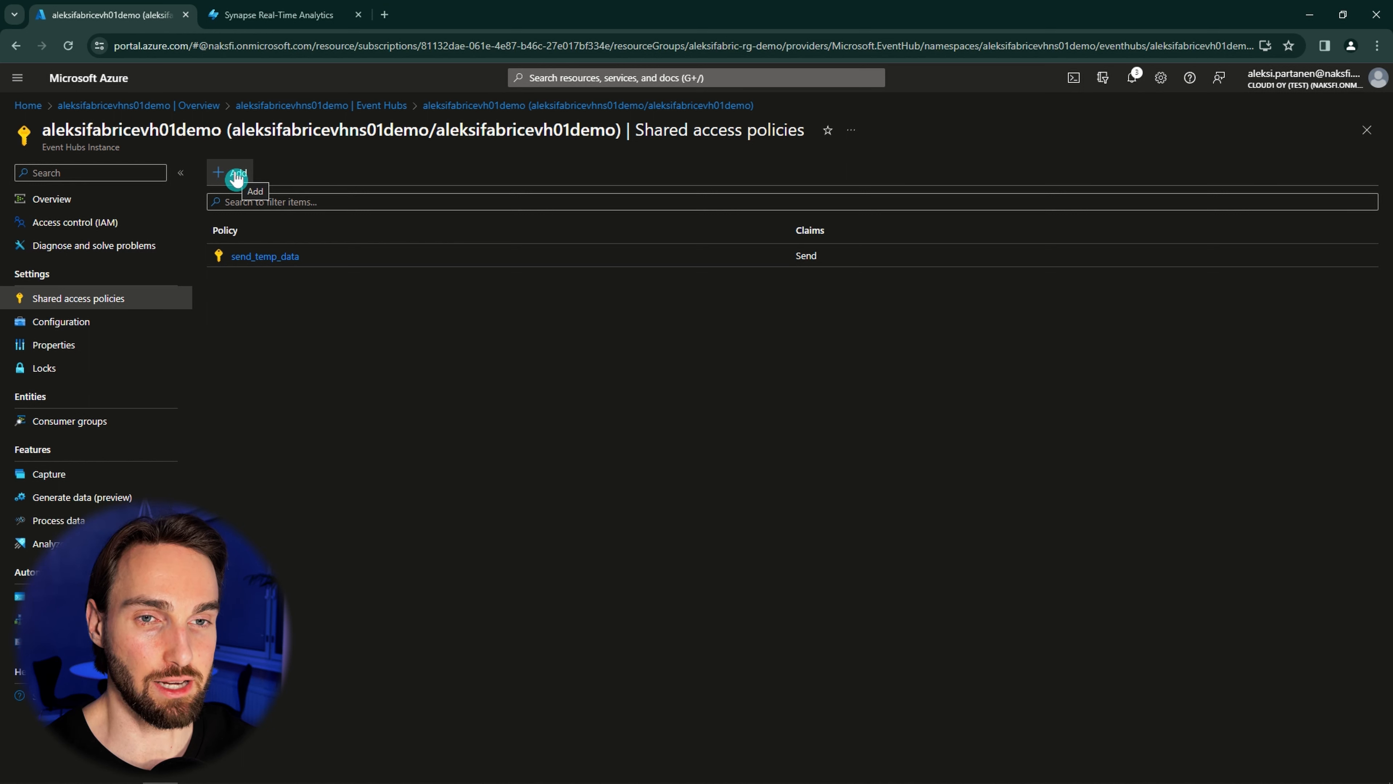
Add a shared access policy named listen_temp_data with only the Listen claim to event hub aleksifabricevh01demo
click(236, 176)
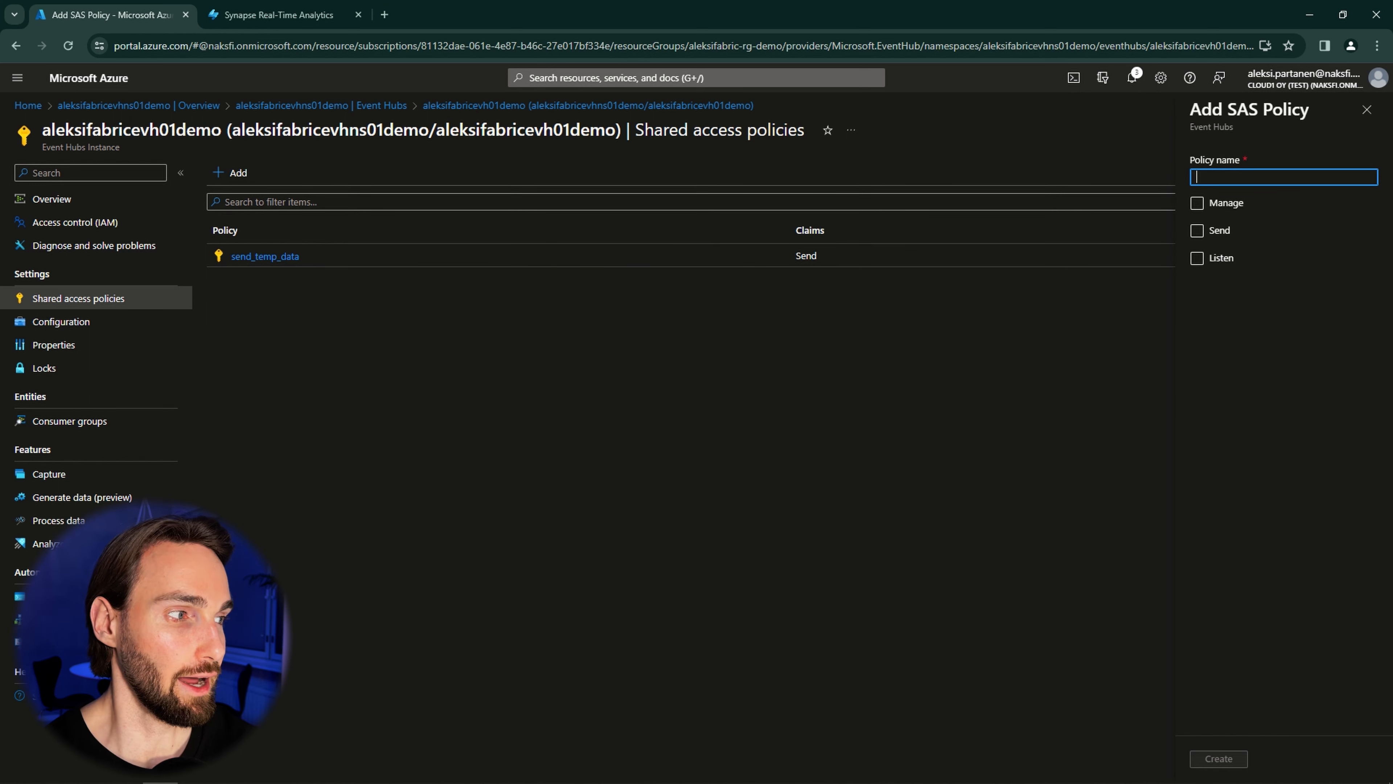
key(alt+Tab)
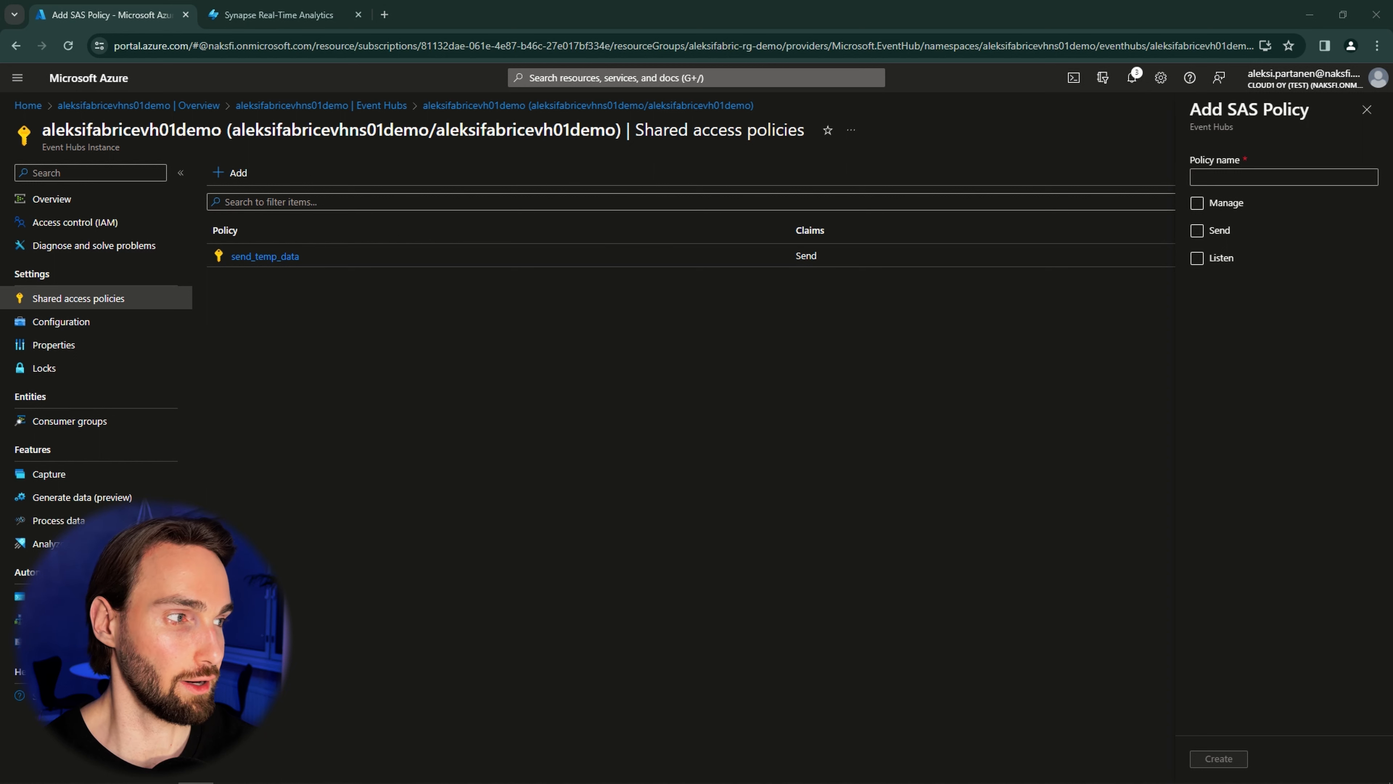
click(1231, 181)
text(listen_temp_data)
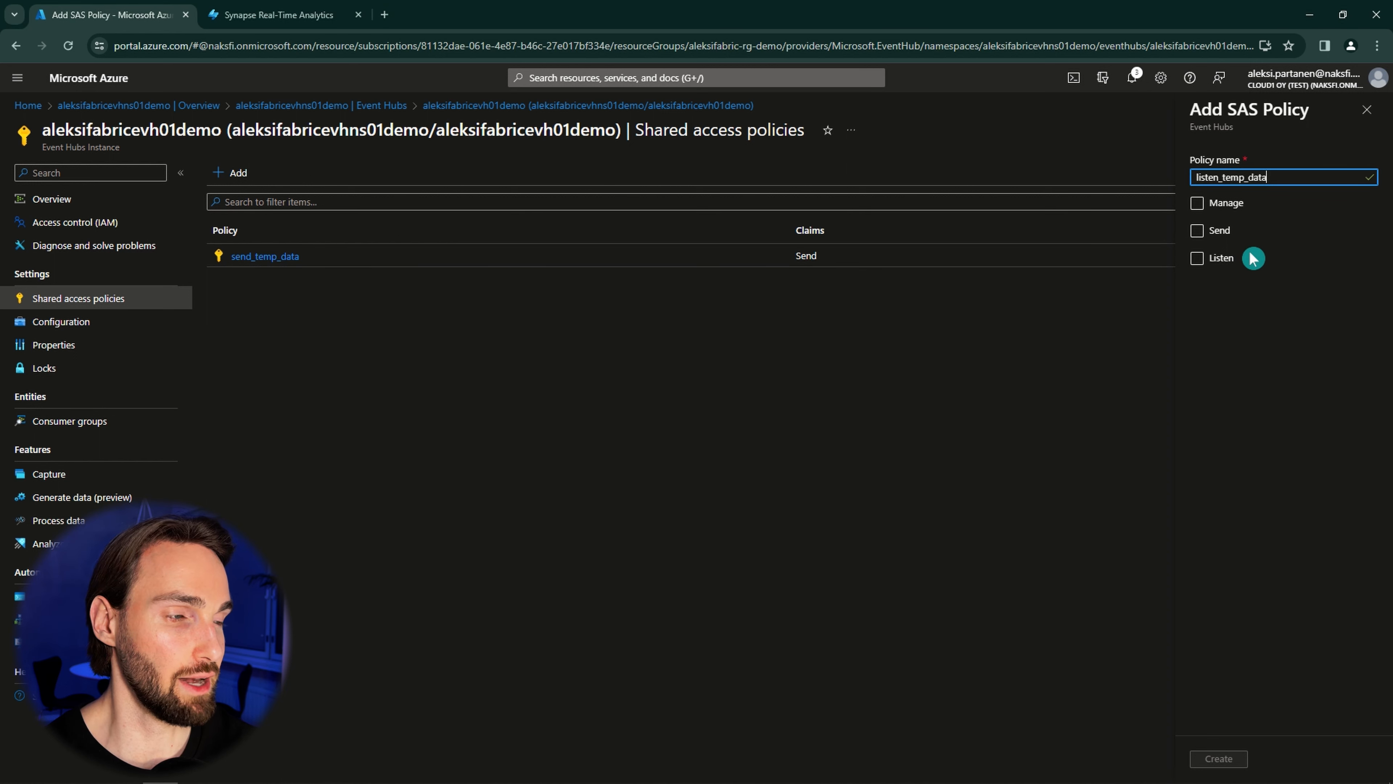
click(1198, 259)
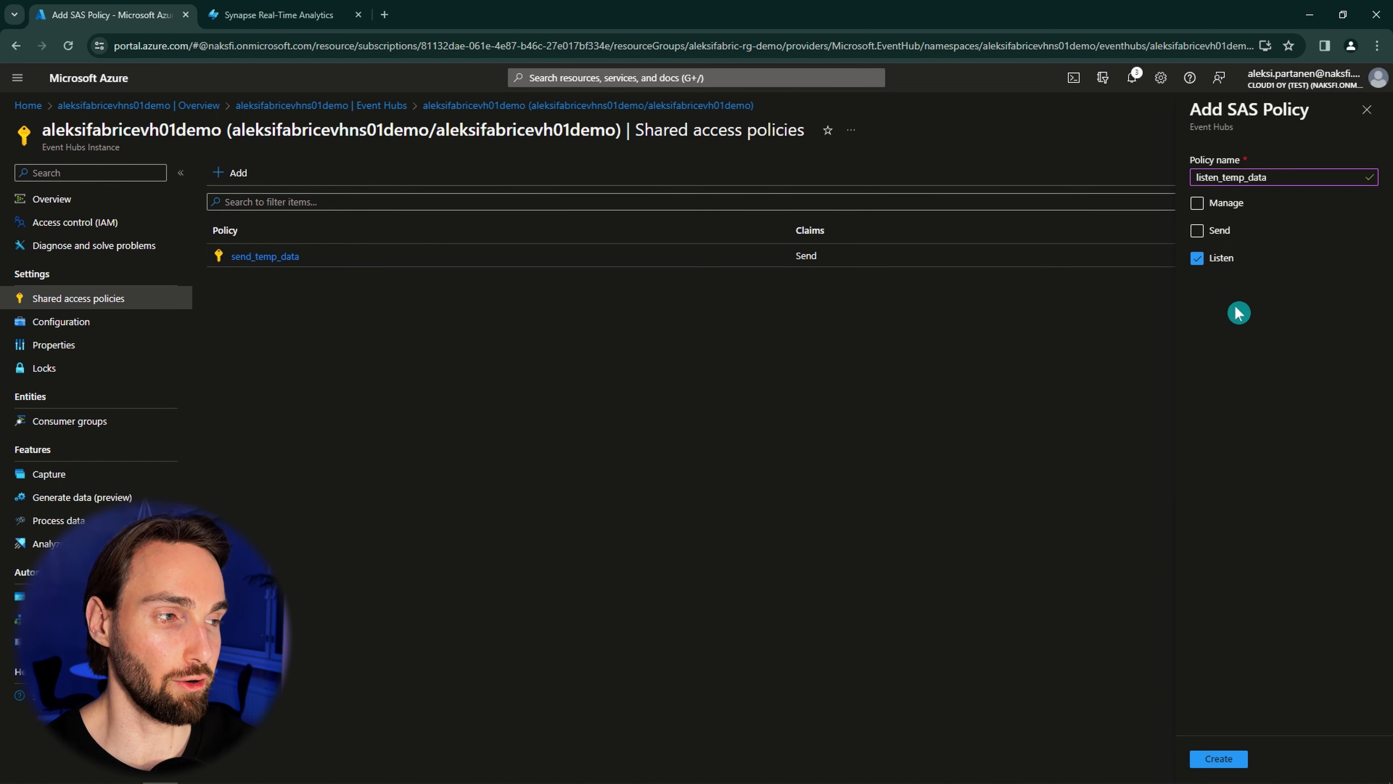
click(1214, 764)
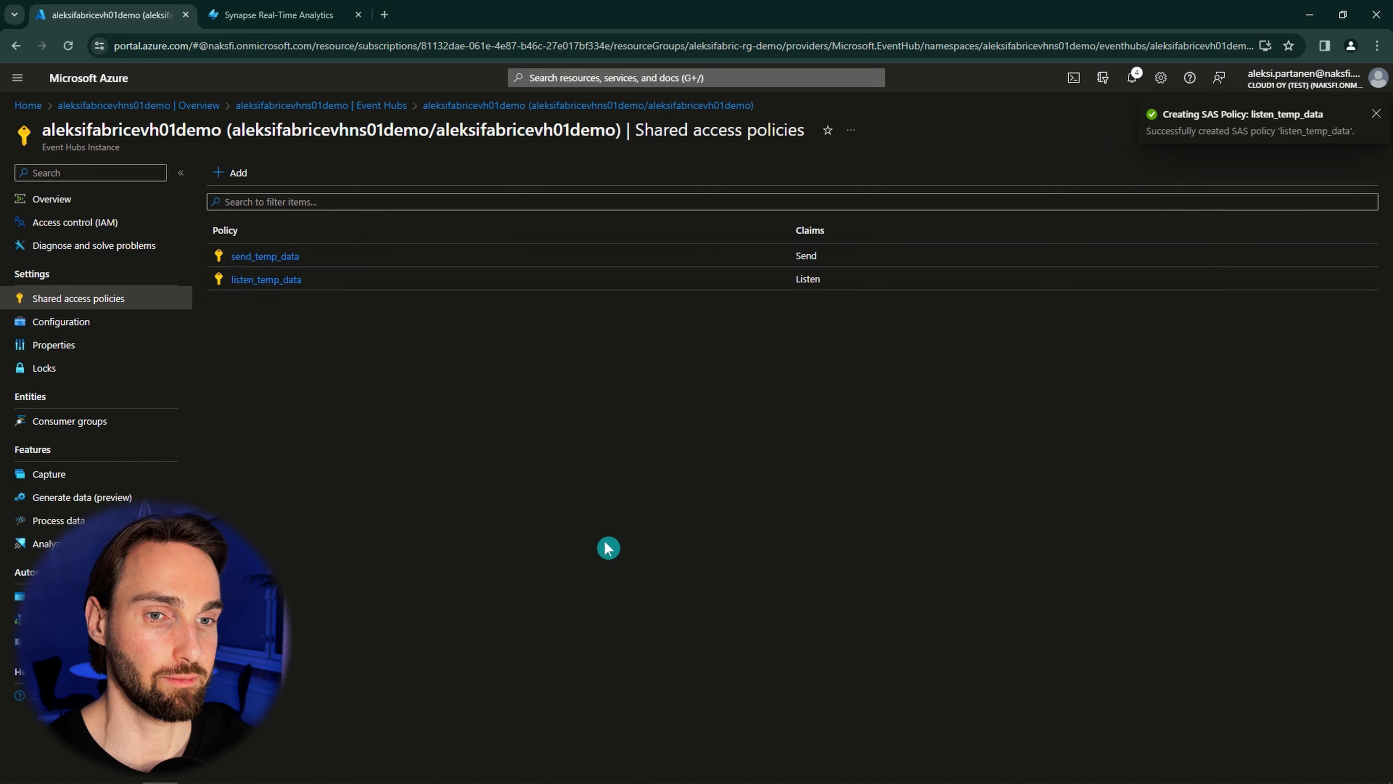
Open the listen_temp_data policy and copy its primary key
click(277, 280)
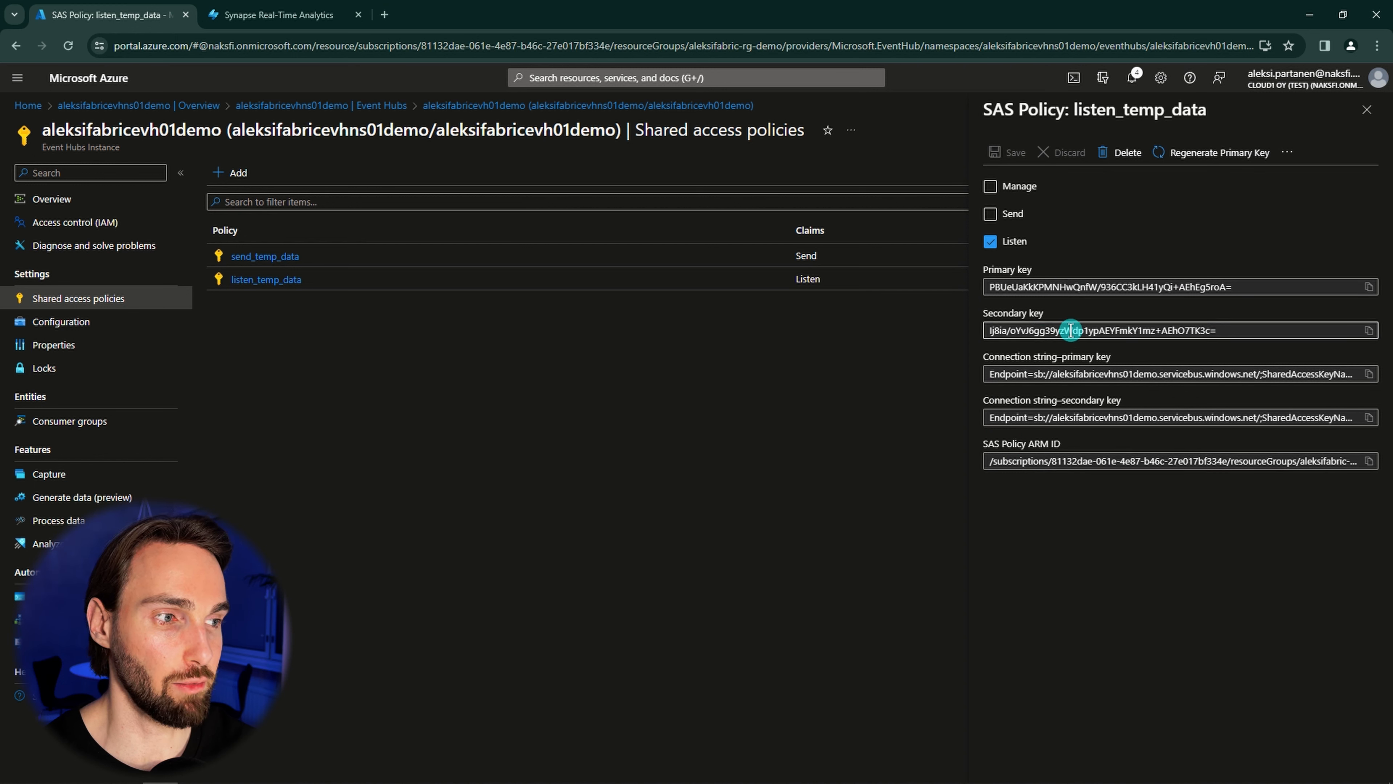
drag(1058, 271, 994, 275)
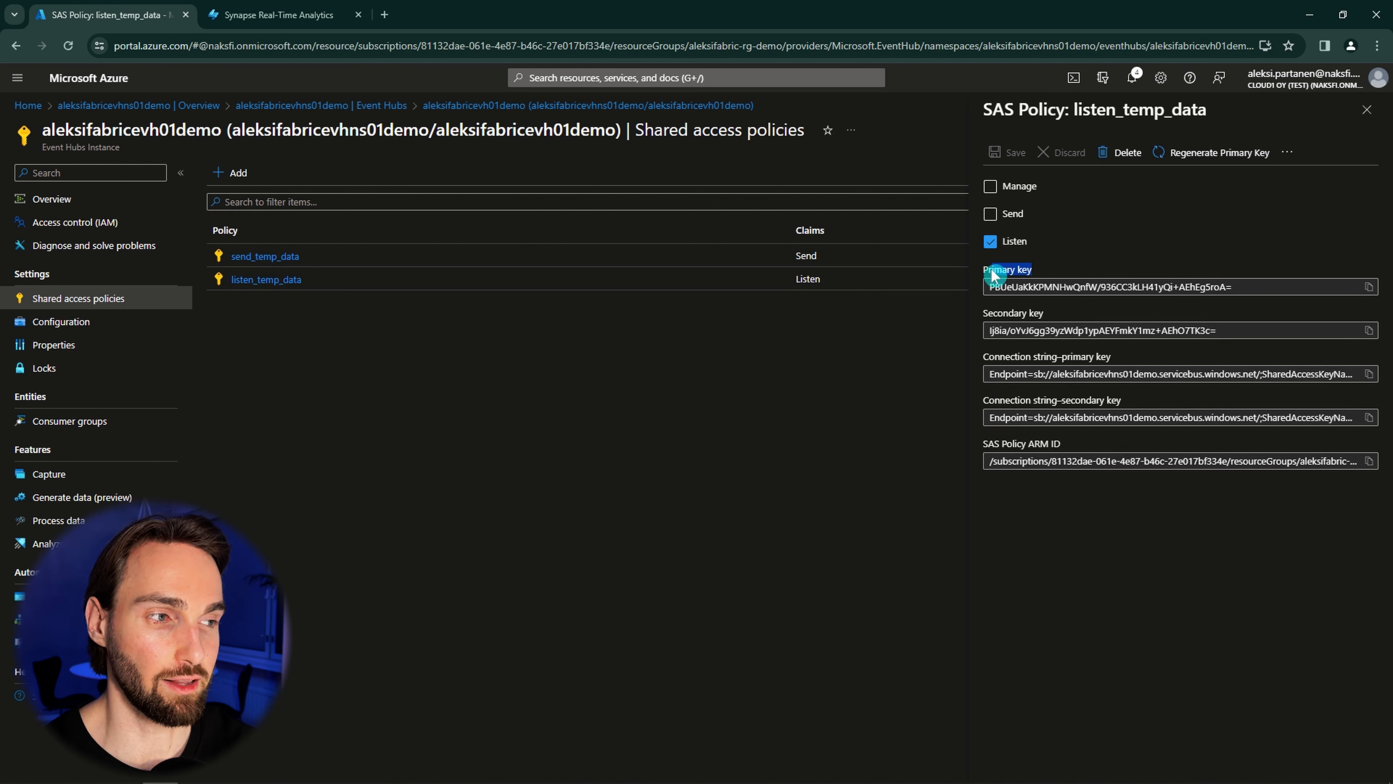
click(1369, 288)
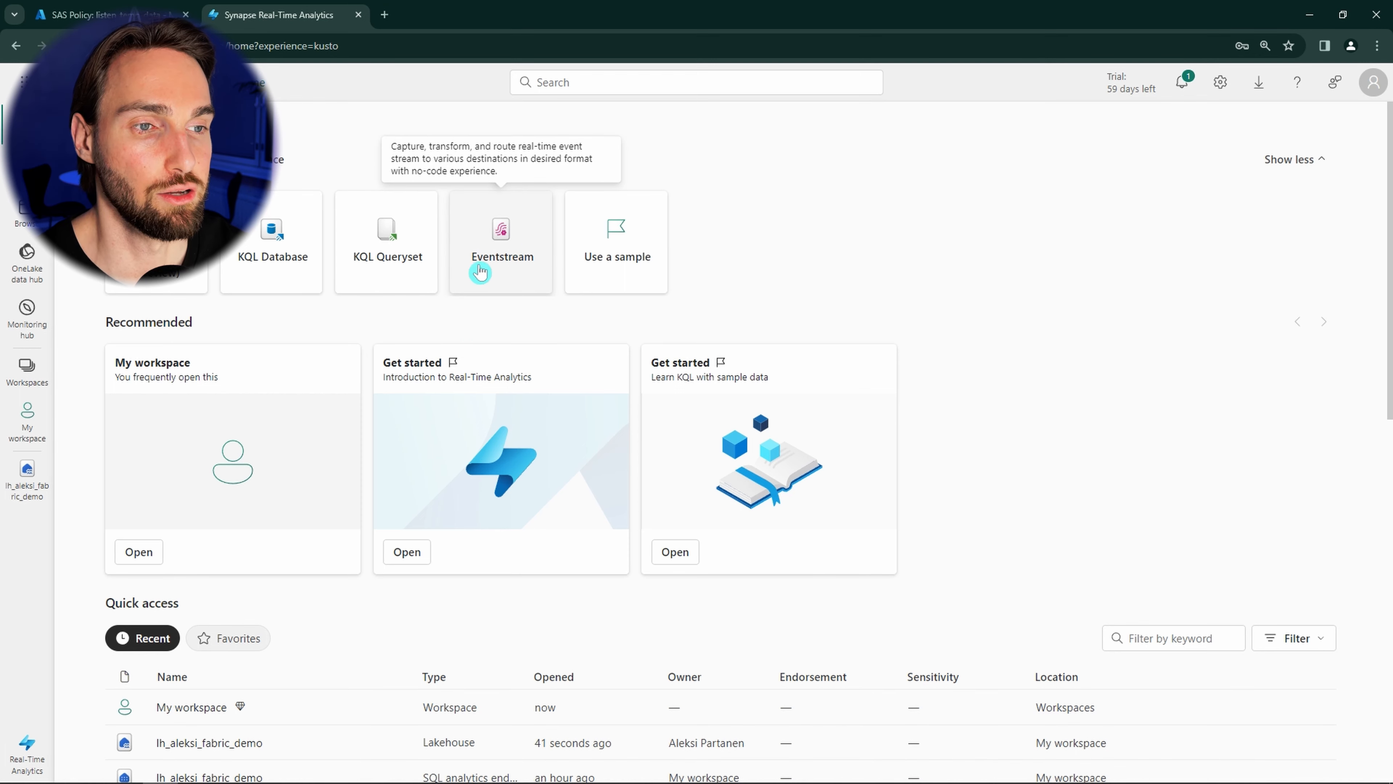
Create a new Eventstream named es_temp_demo in Synapse Real-Time Analytics
click(507, 245)
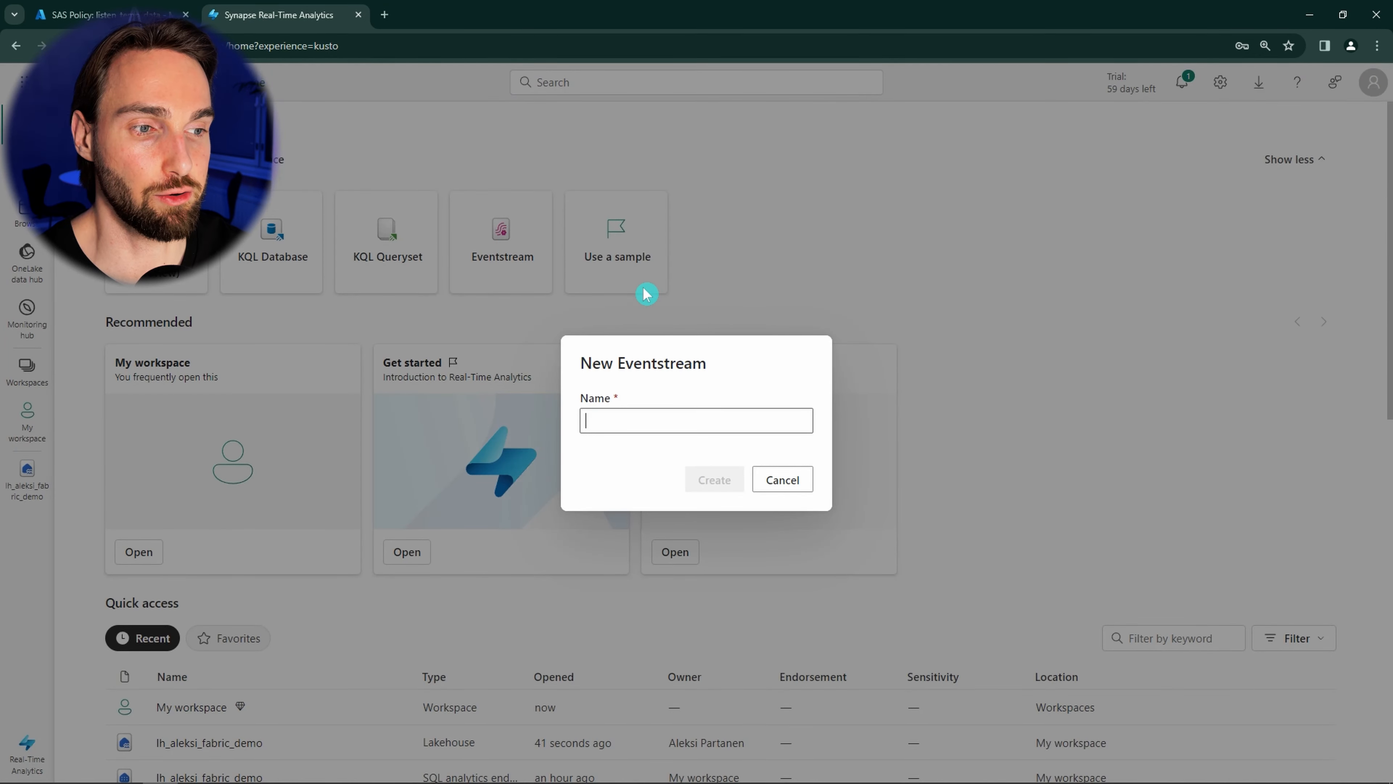
key(ctrl+v)
click(713, 480)
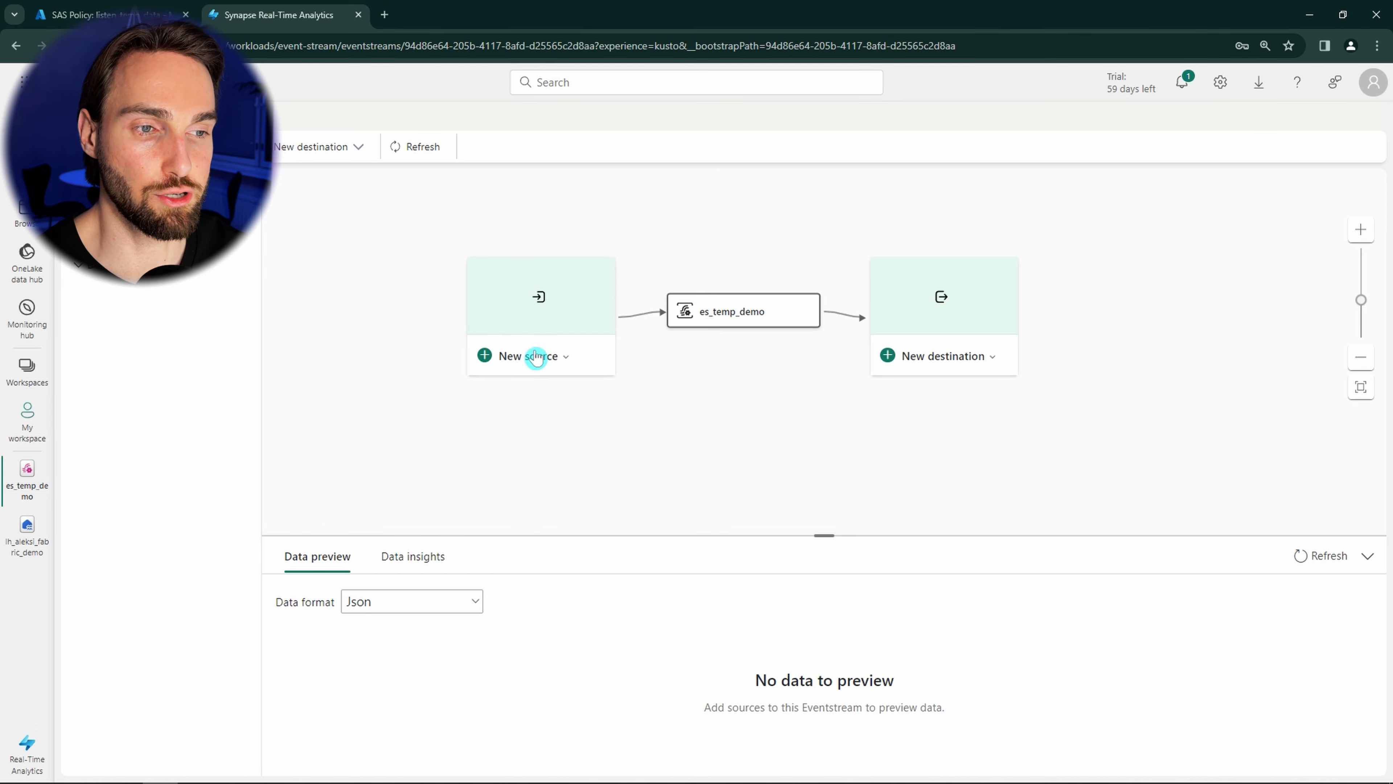
Start an Azure Event Hubs source for es_temp_demo and name it aleksifabricevh01demo
click(543, 362)
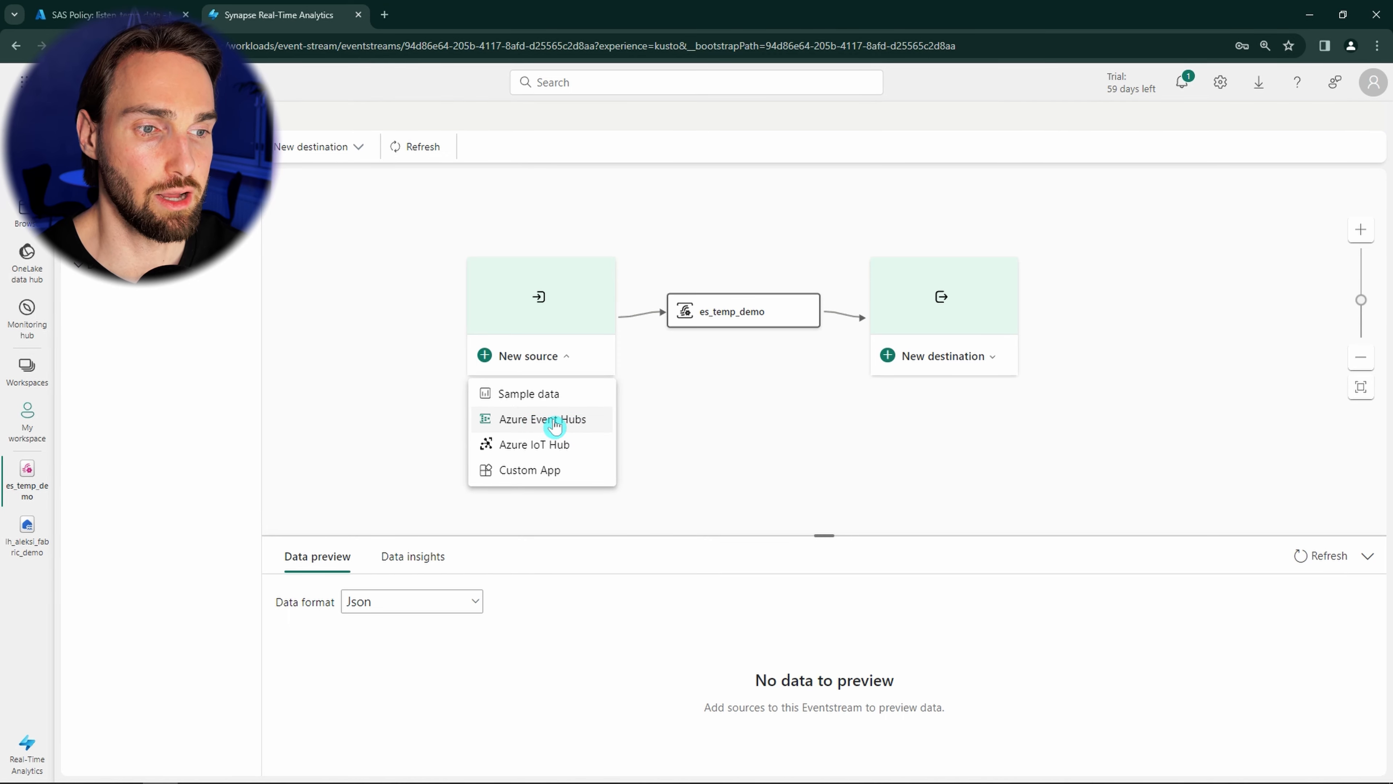
click(555, 424)
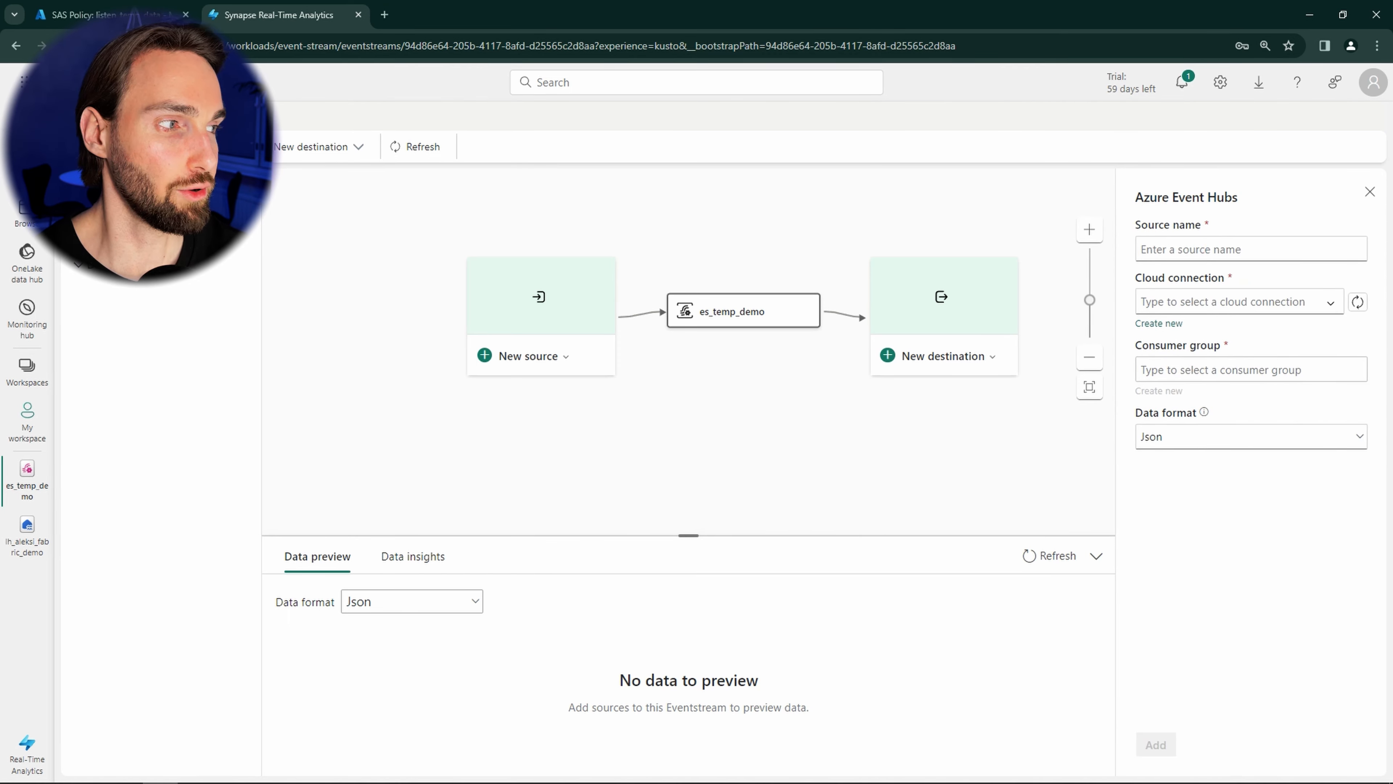
key(alt+Tab)
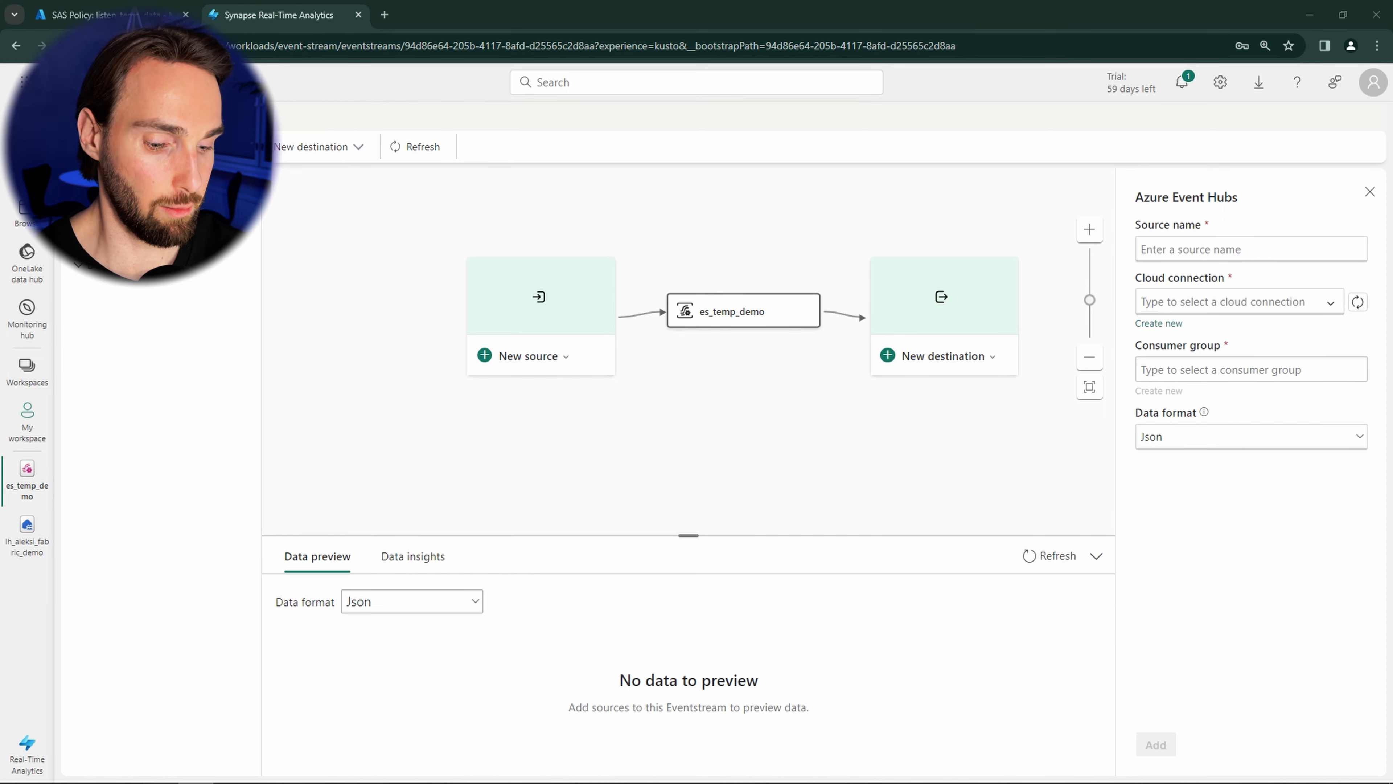
click(1177, 245)
text(aleksifabricevh01demo)
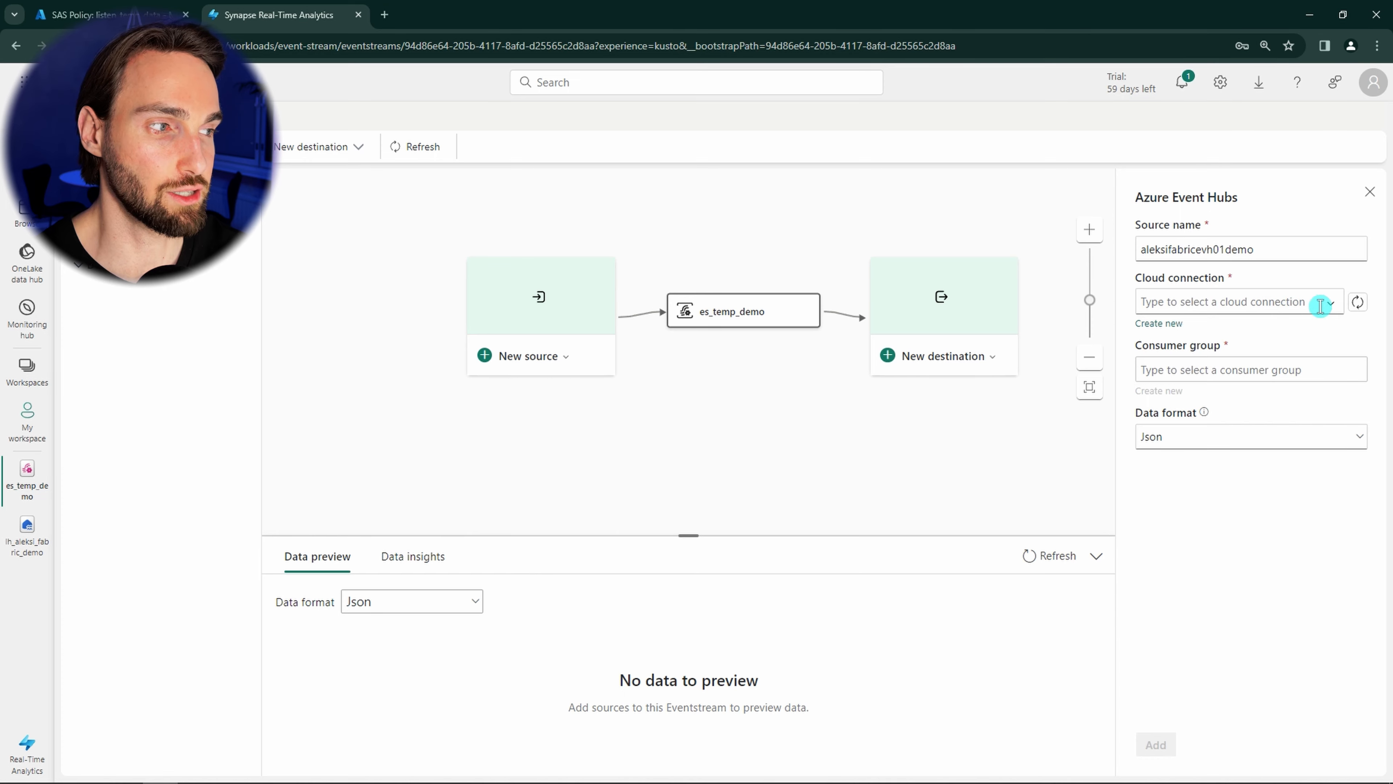
Start a new cloud connection with namespace aleksifabricevhns01demo.servicebus.windows.net and event hub aleksifabricevh01demo
click(1162, 325)
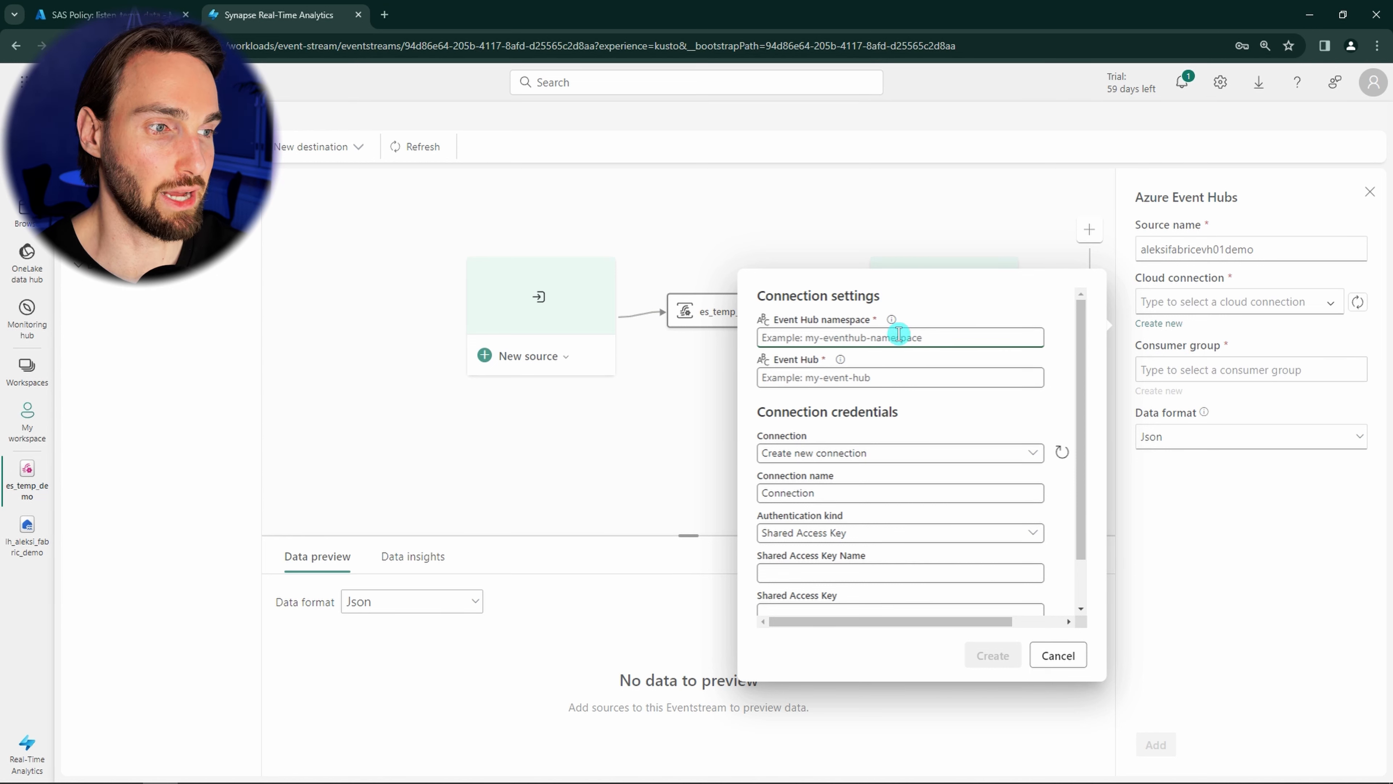
mouse_move(892, 323)
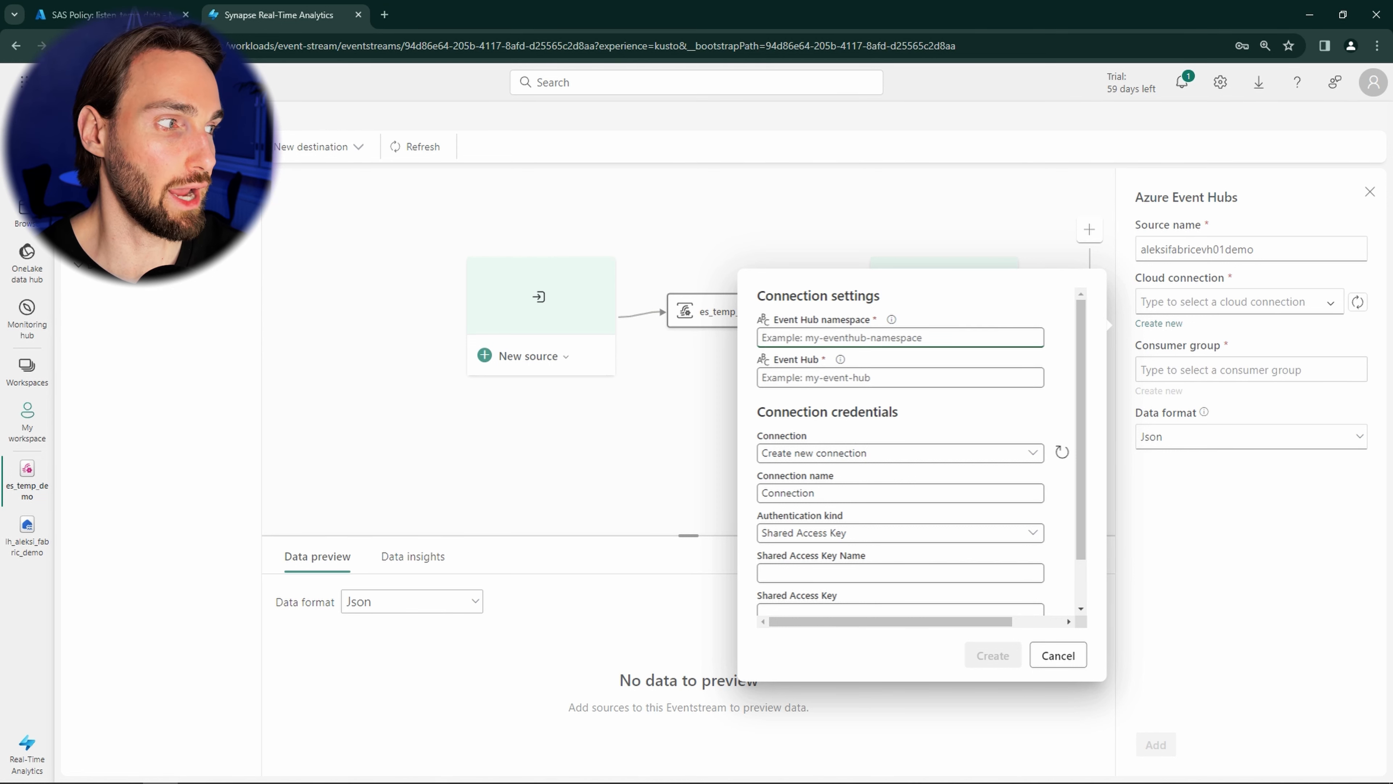
click(878, 337)
text(aleksifabricevhns01demo.servicebus.windows.net)
click(849, 379)
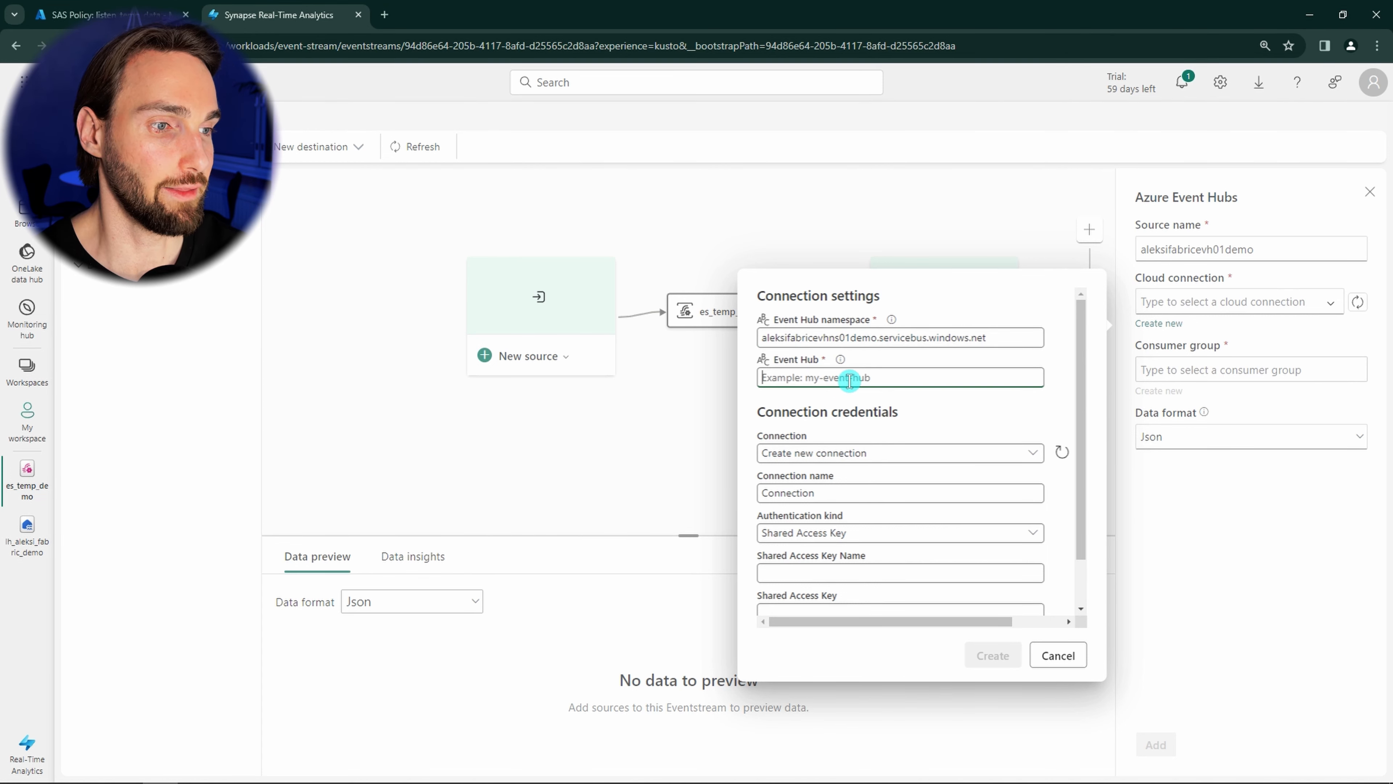
key(alt+Tab)
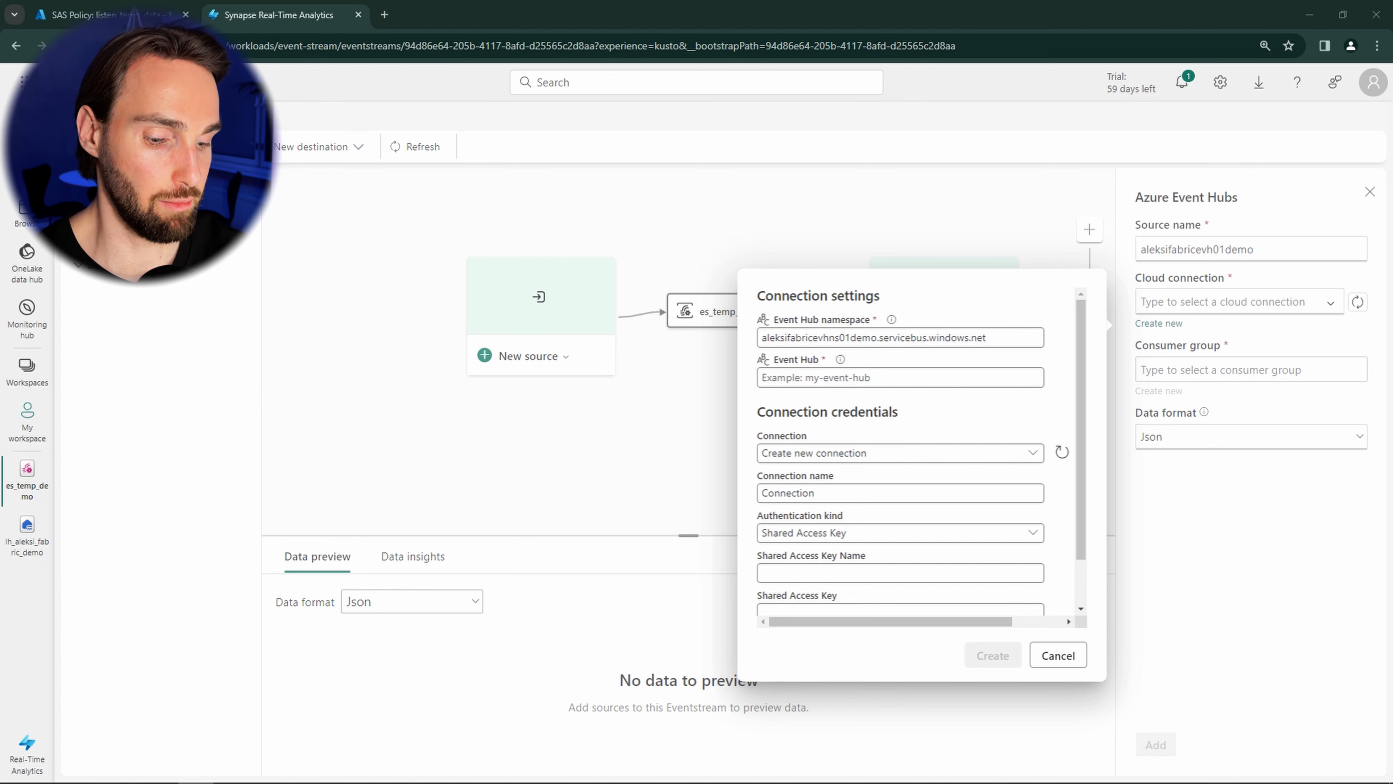
click(890, 373)
text(aleksifabricevh01demo)
Name the connection connection_aleksifabricevh01demo and keep Shared Access Key as its authentication kind
click(854, 495)
key(ctrl+a)
text(aleksifabricevh01demo)
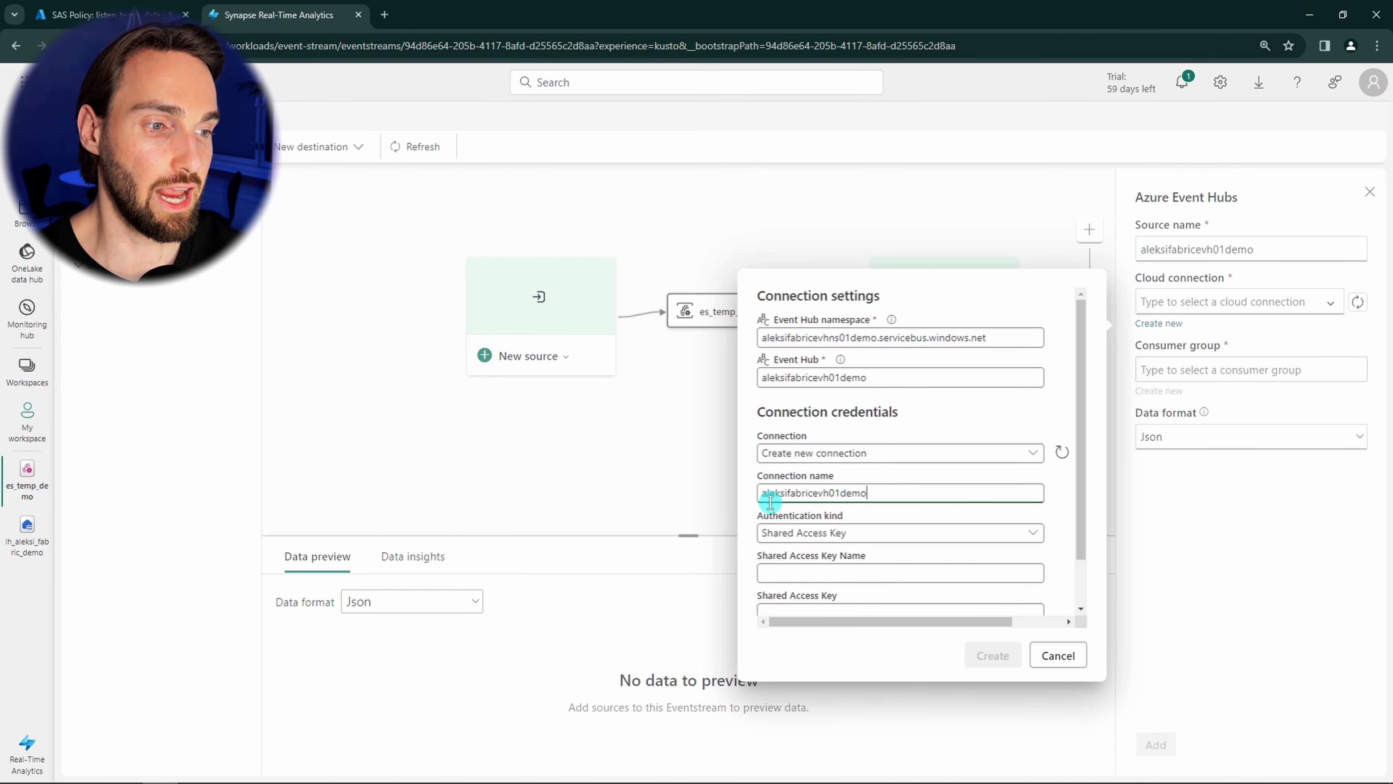
click(763, 496)
text(con)
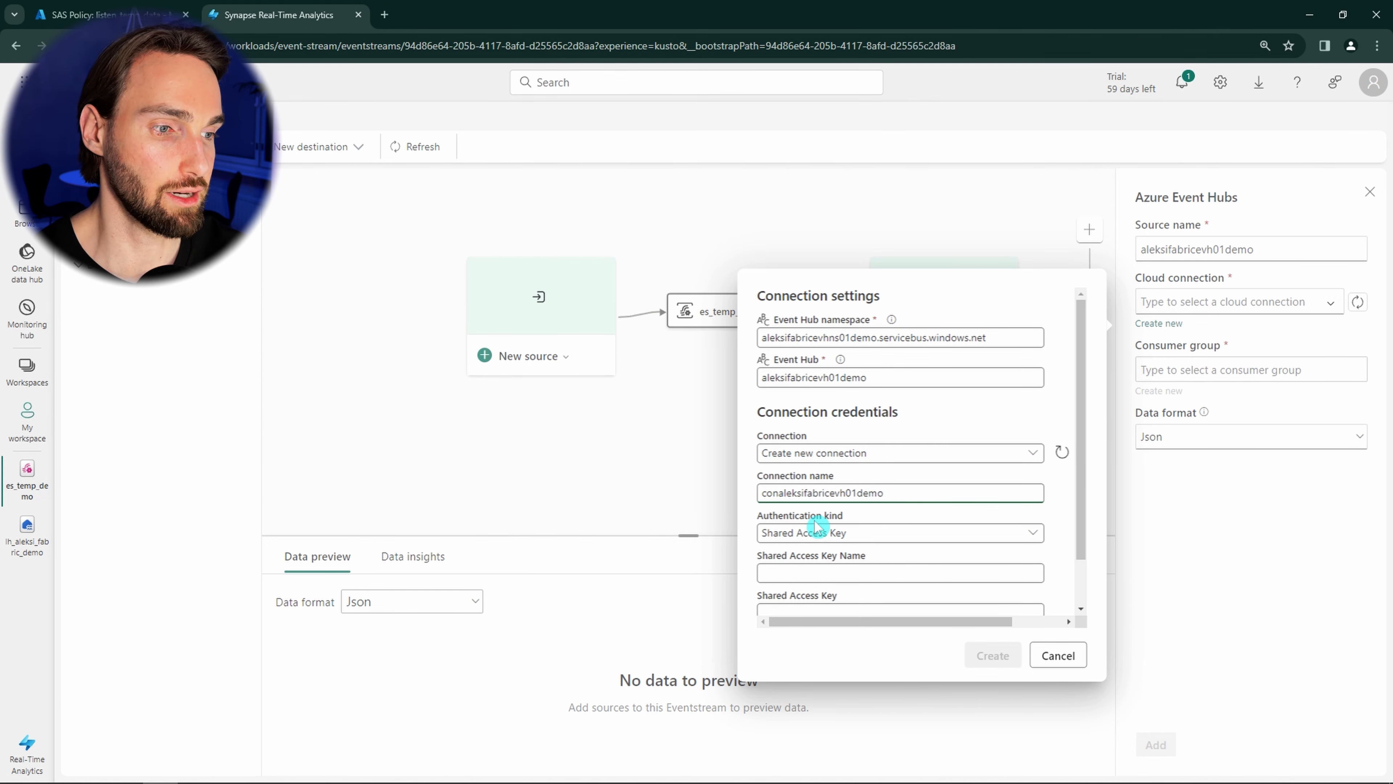
text(nection_)
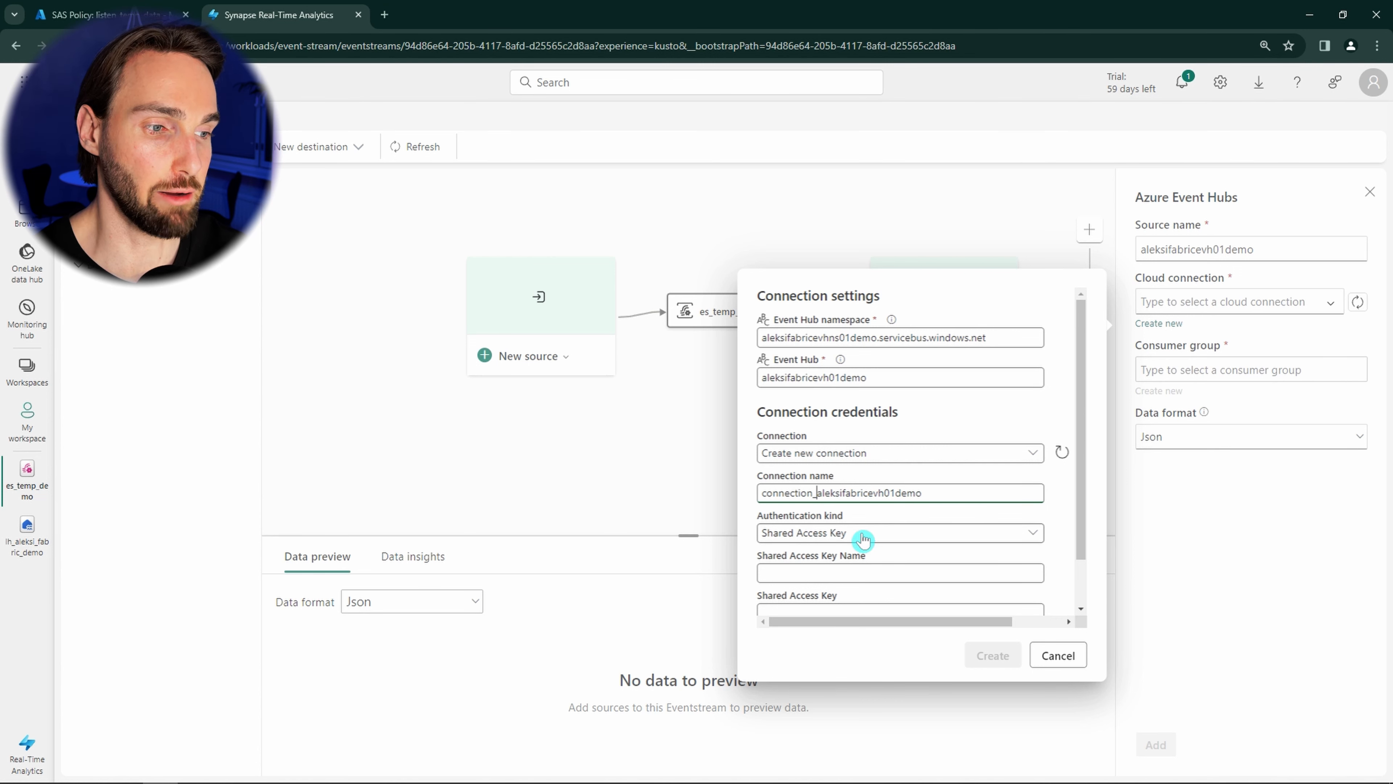
scroll(862, 541, down, 1)
click(842, 490)
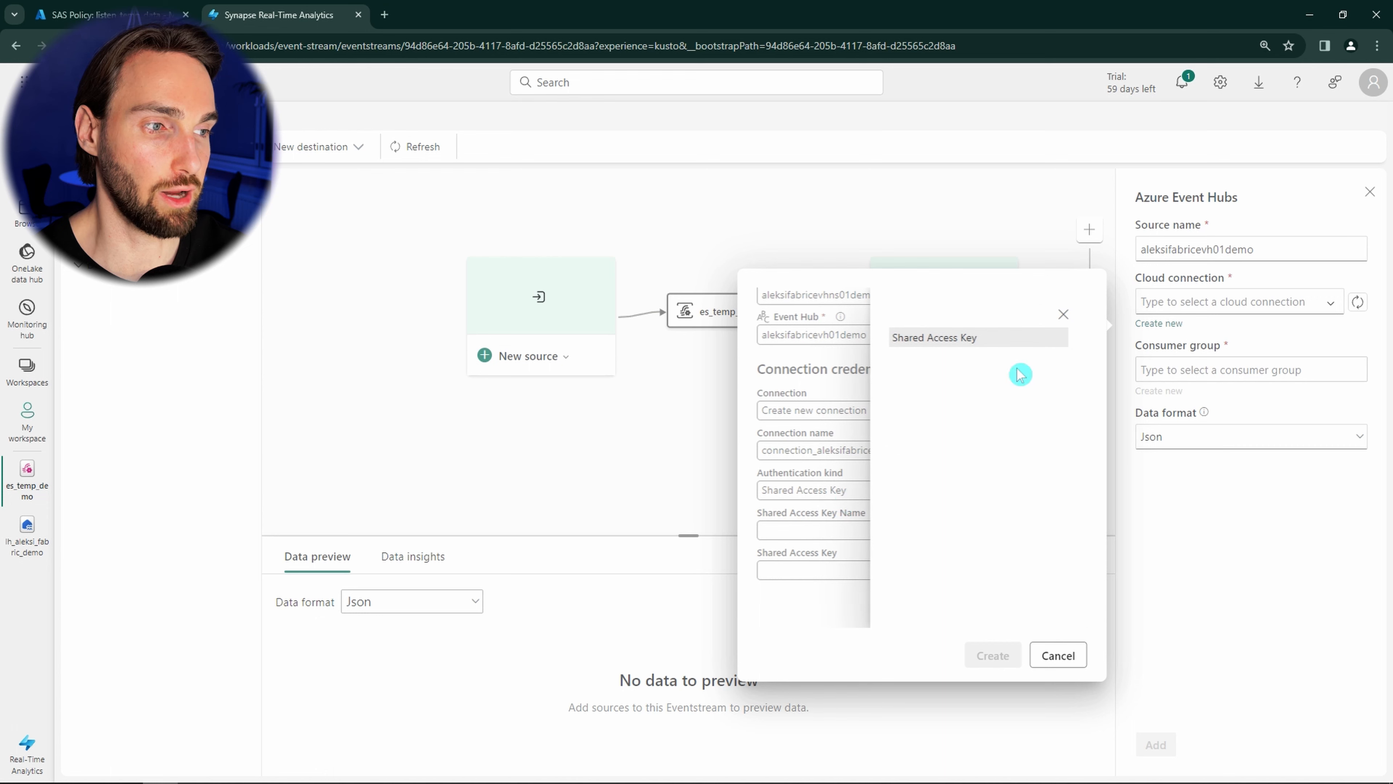
click(1063, 314)
Copy the primary key of the listen_temp_data policy from the Azure portal and paste it as the connection's Shared Access Key
click(110, 15)
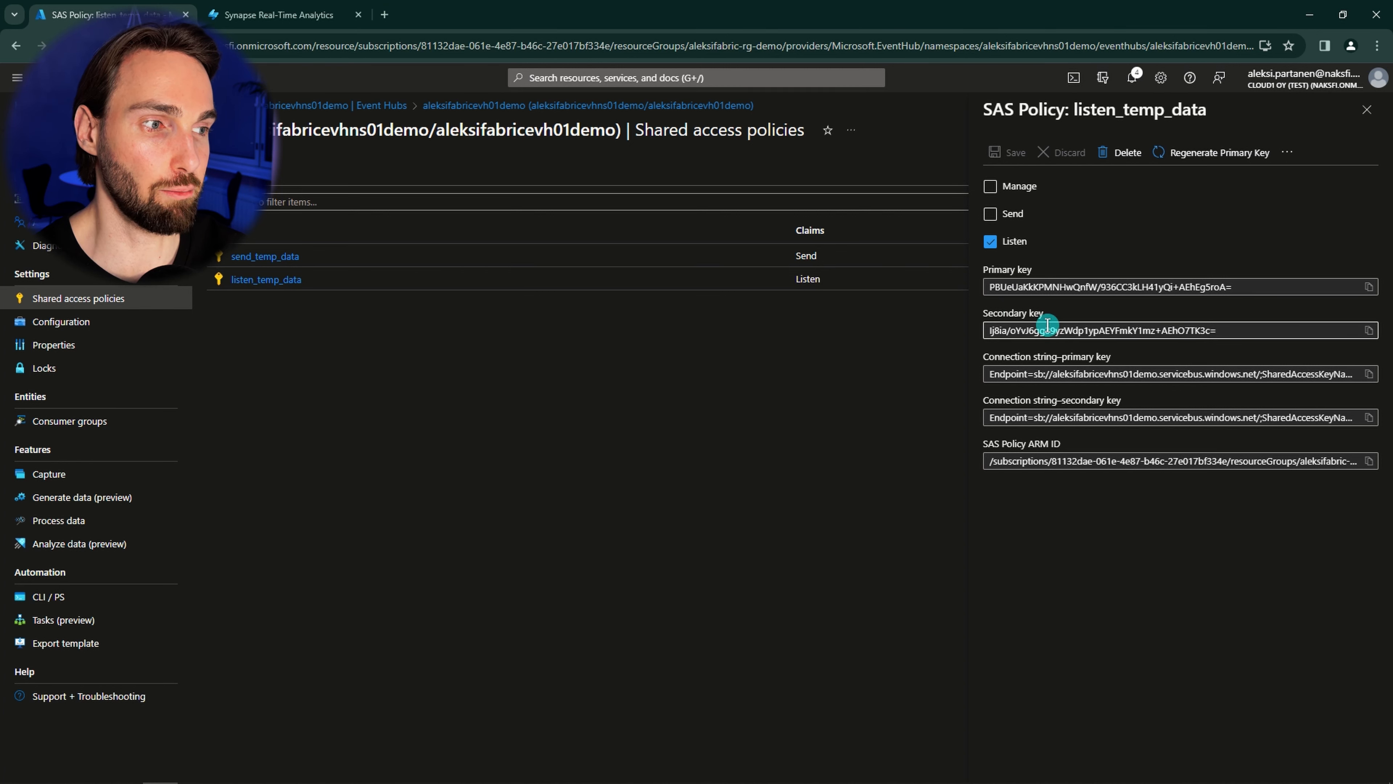
click(1368, 286)
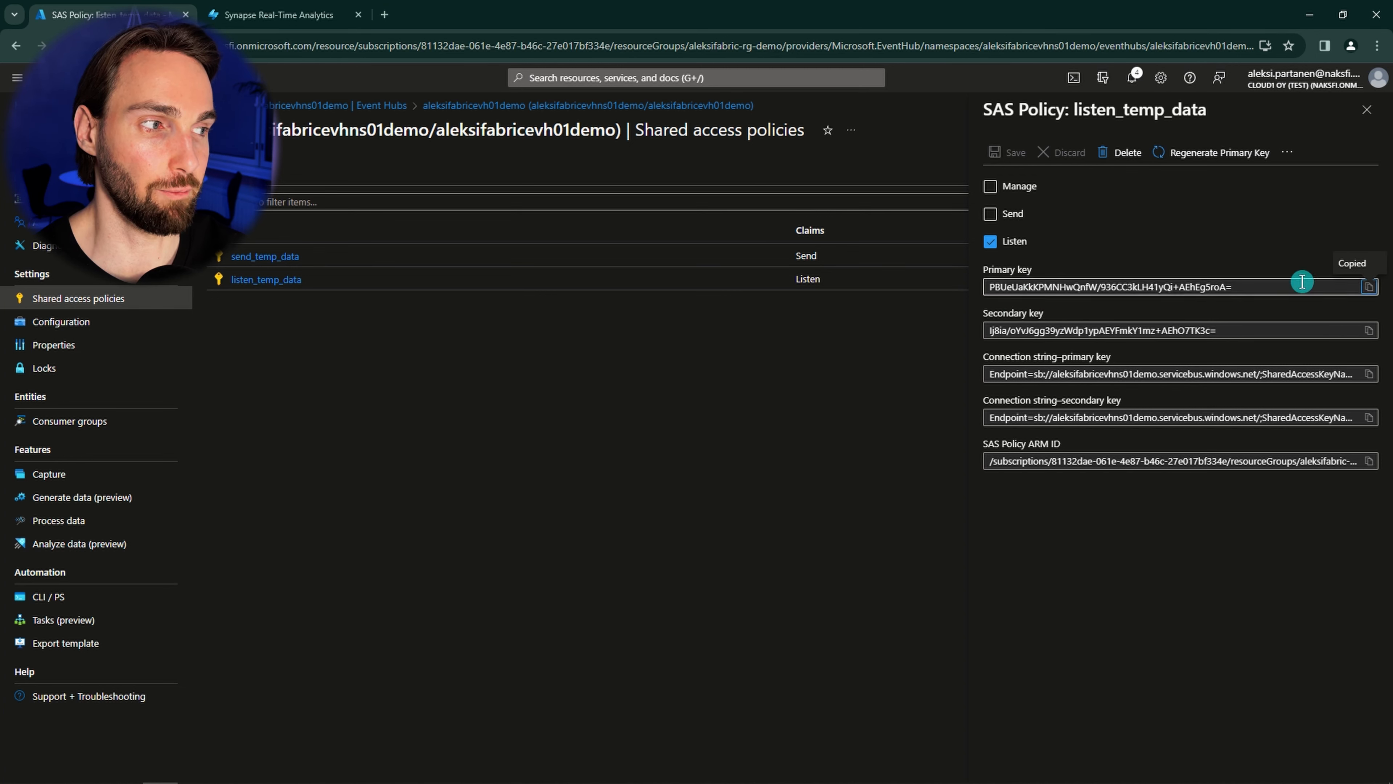
click(277, 15)
click(849, 572)
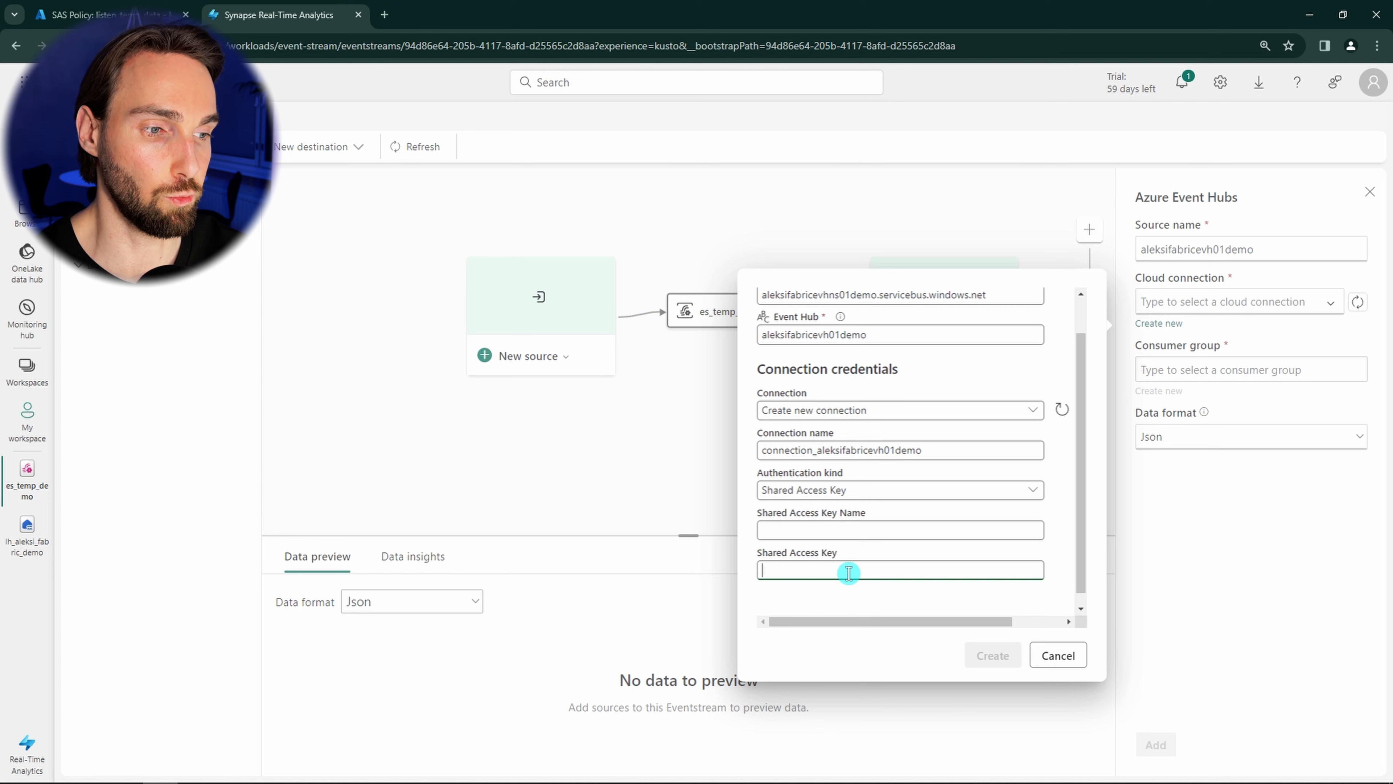
key(ctrl+v)
Enter listen_temp_data as the connection's Shared Access Key Name
click(868, 536)
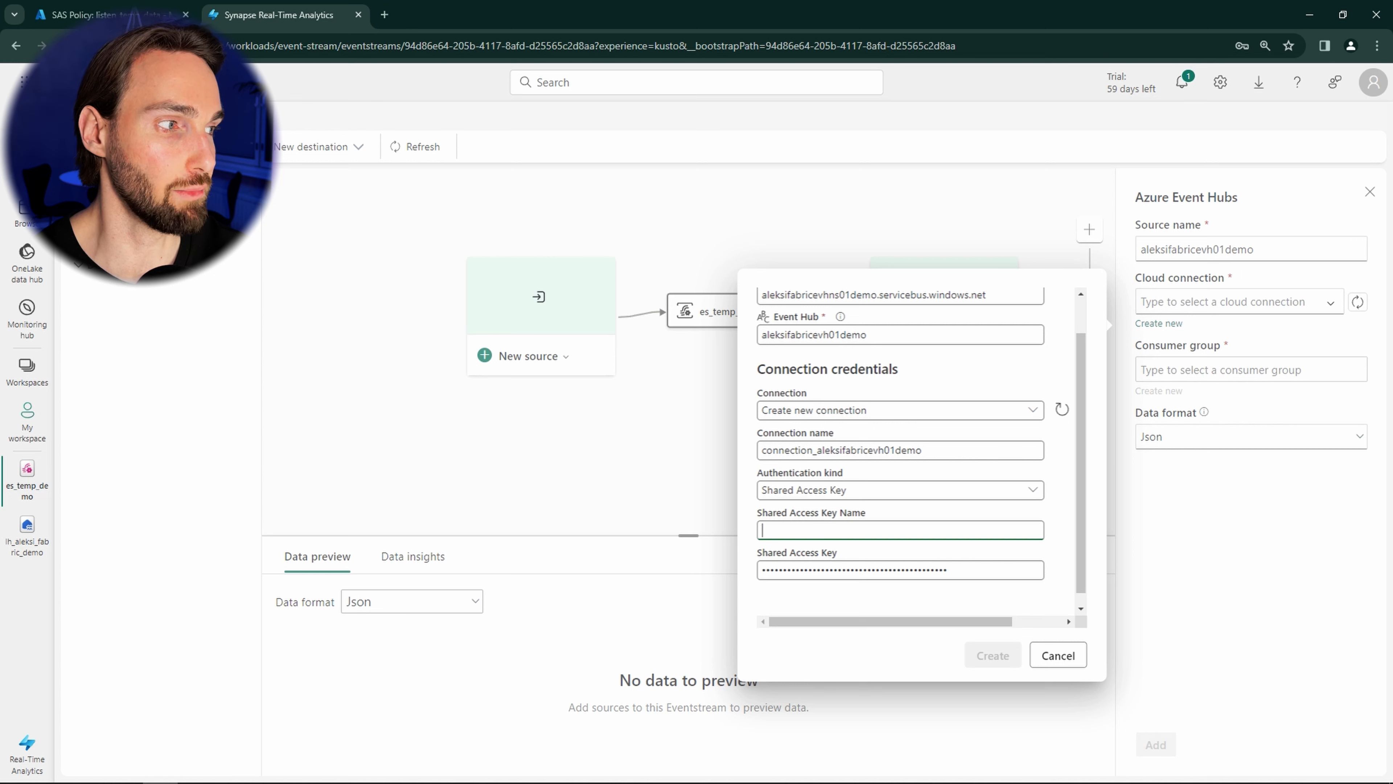
key(alt+Tab)
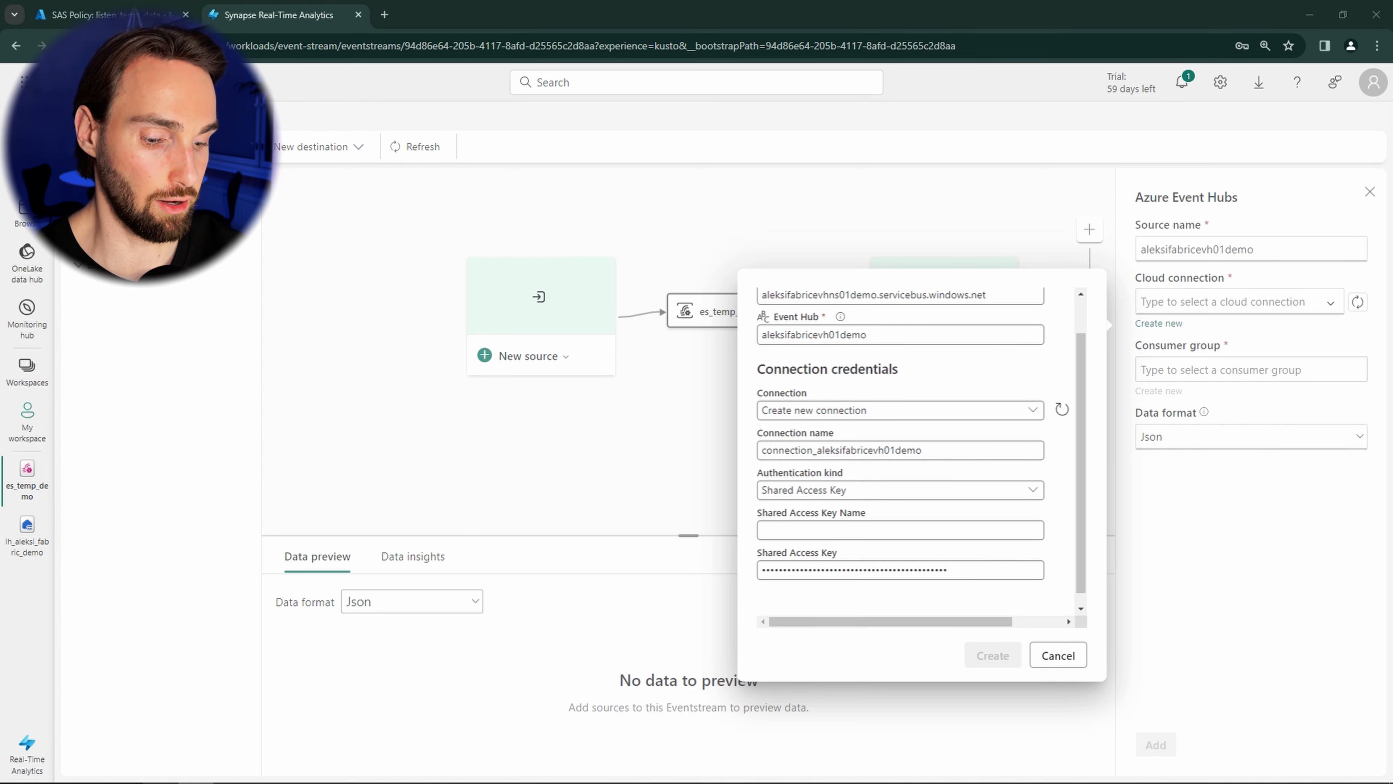
click(834, 549)
key(ctrl+v)
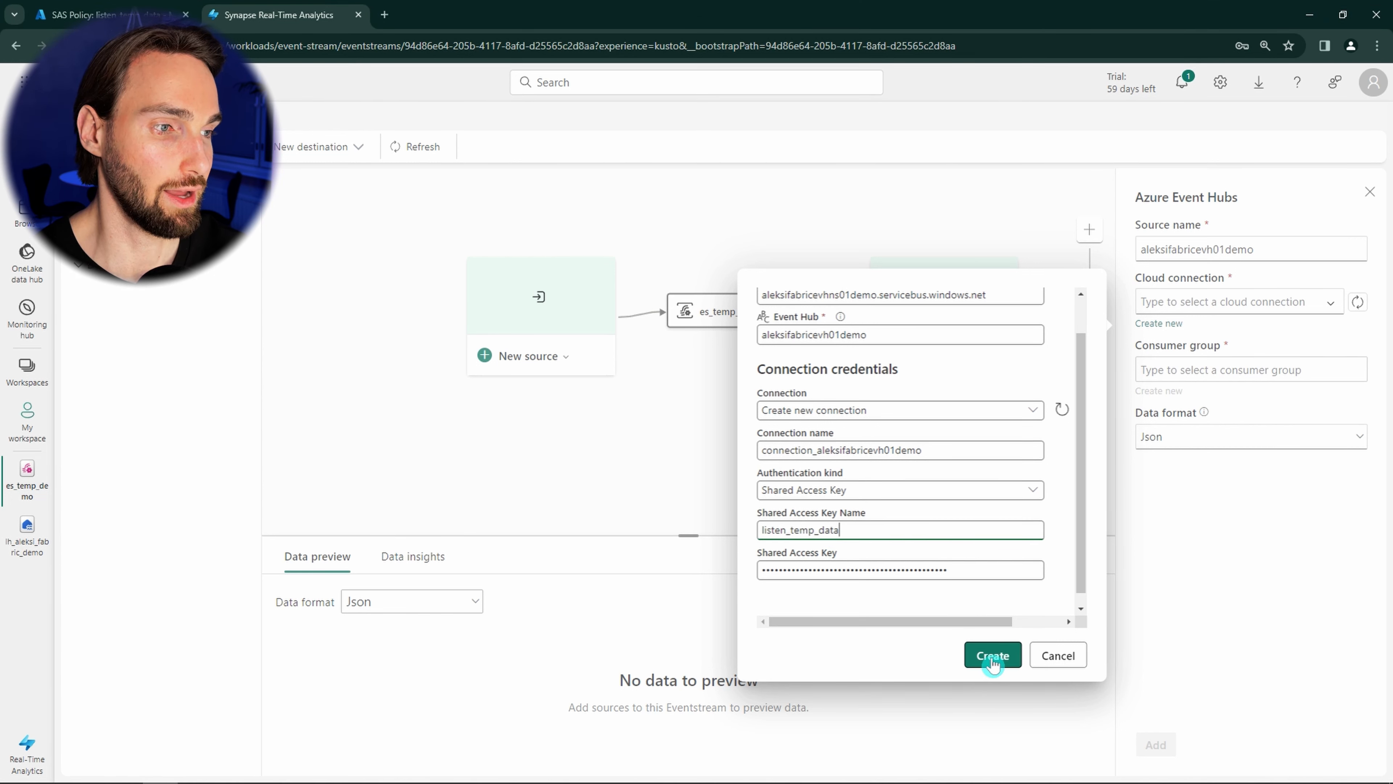
Create the connection, select connection_aleksifabricevh01demo as the source's cloud connection, and set the consumer group to $Default
click(993, 659)
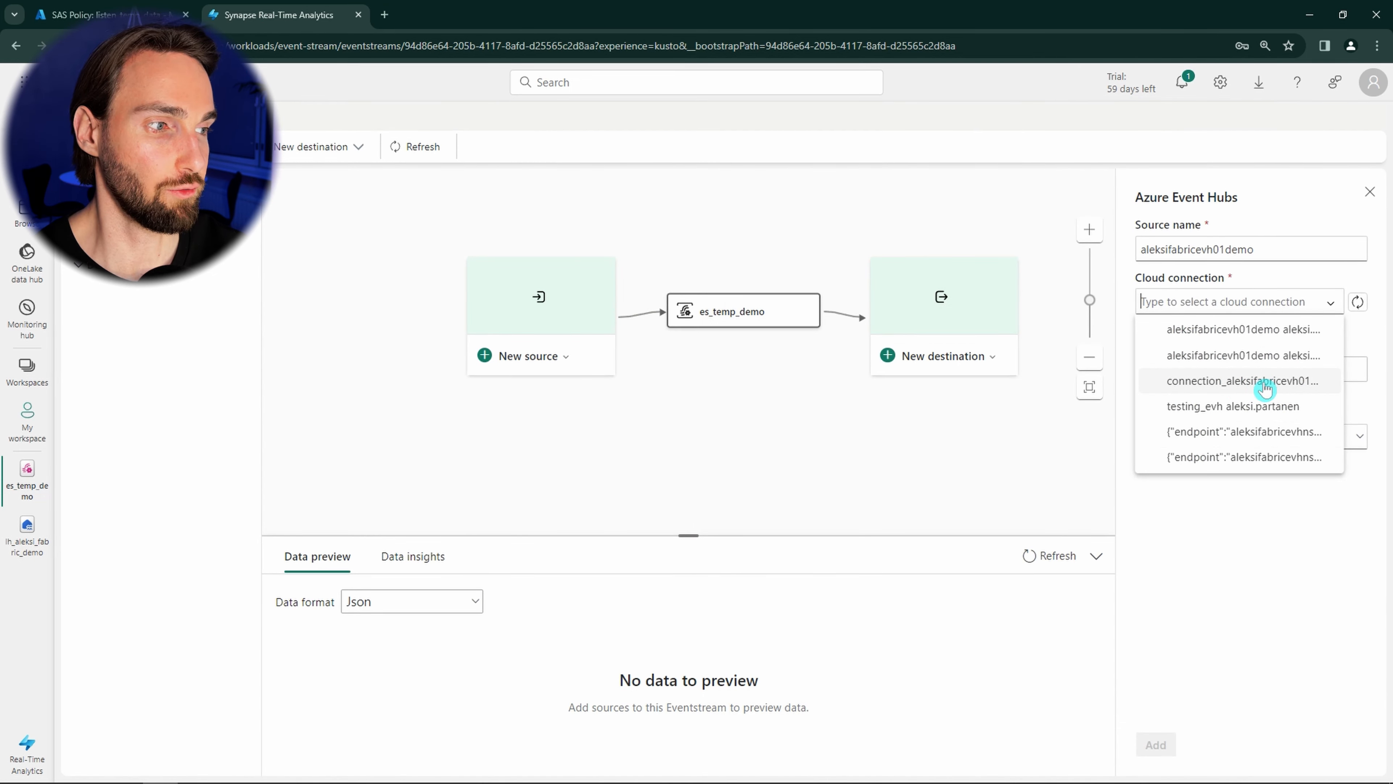
click(1264, 389)
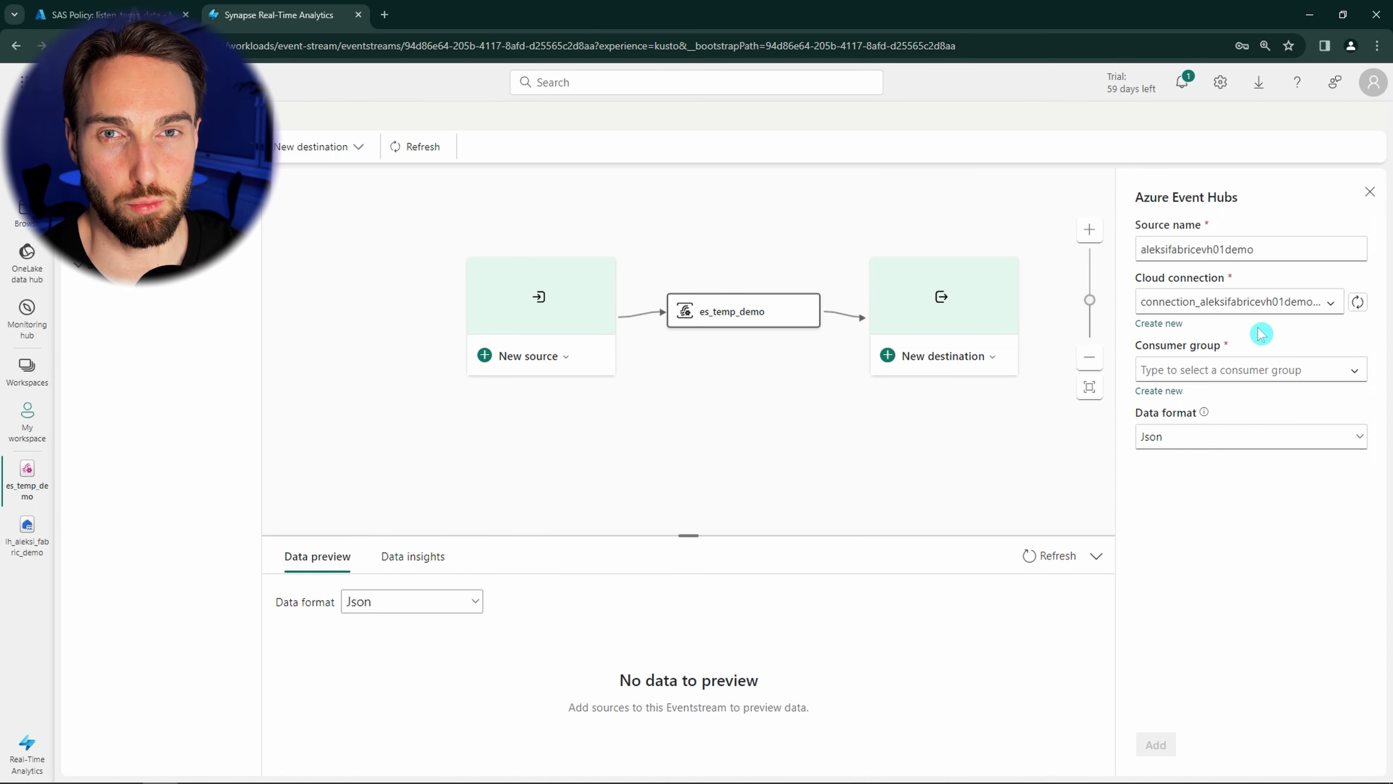
click(1272, 369)
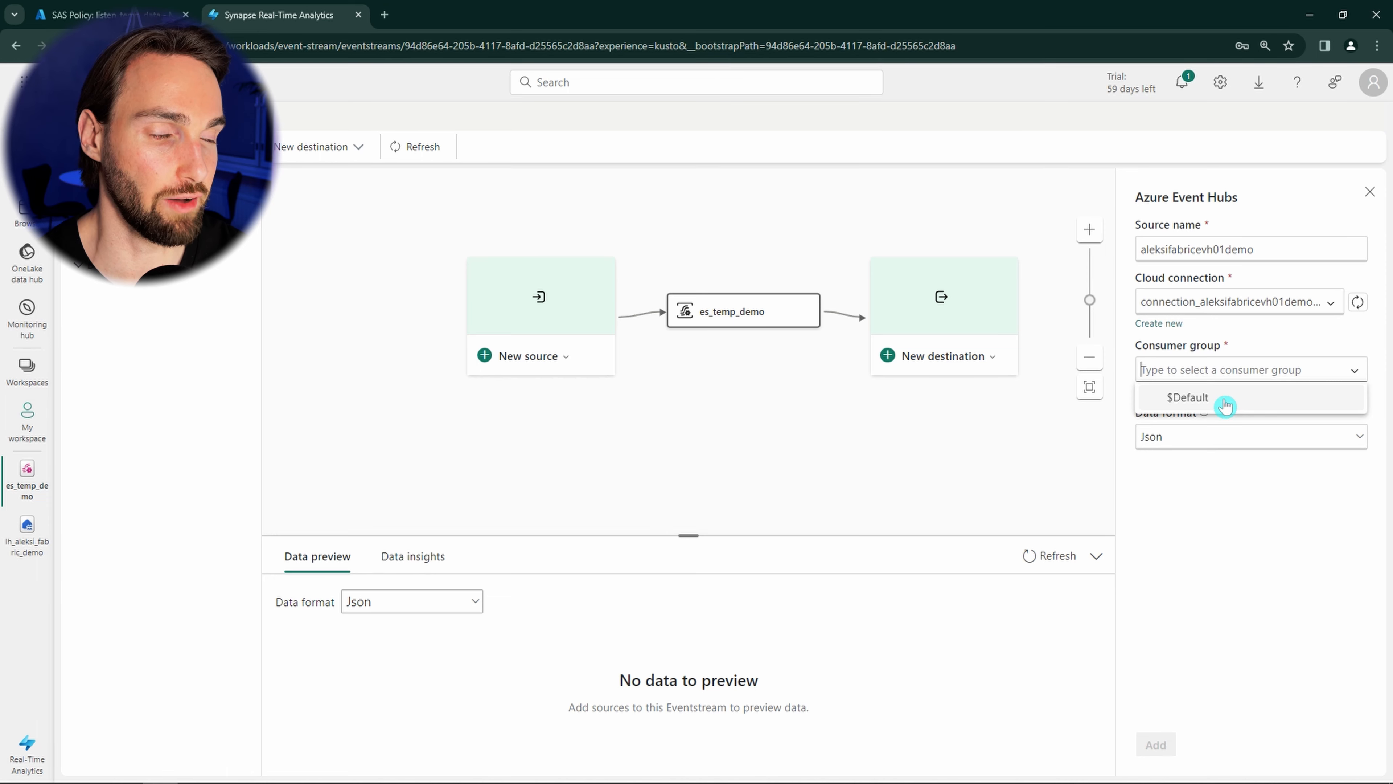
click(1224, 405)
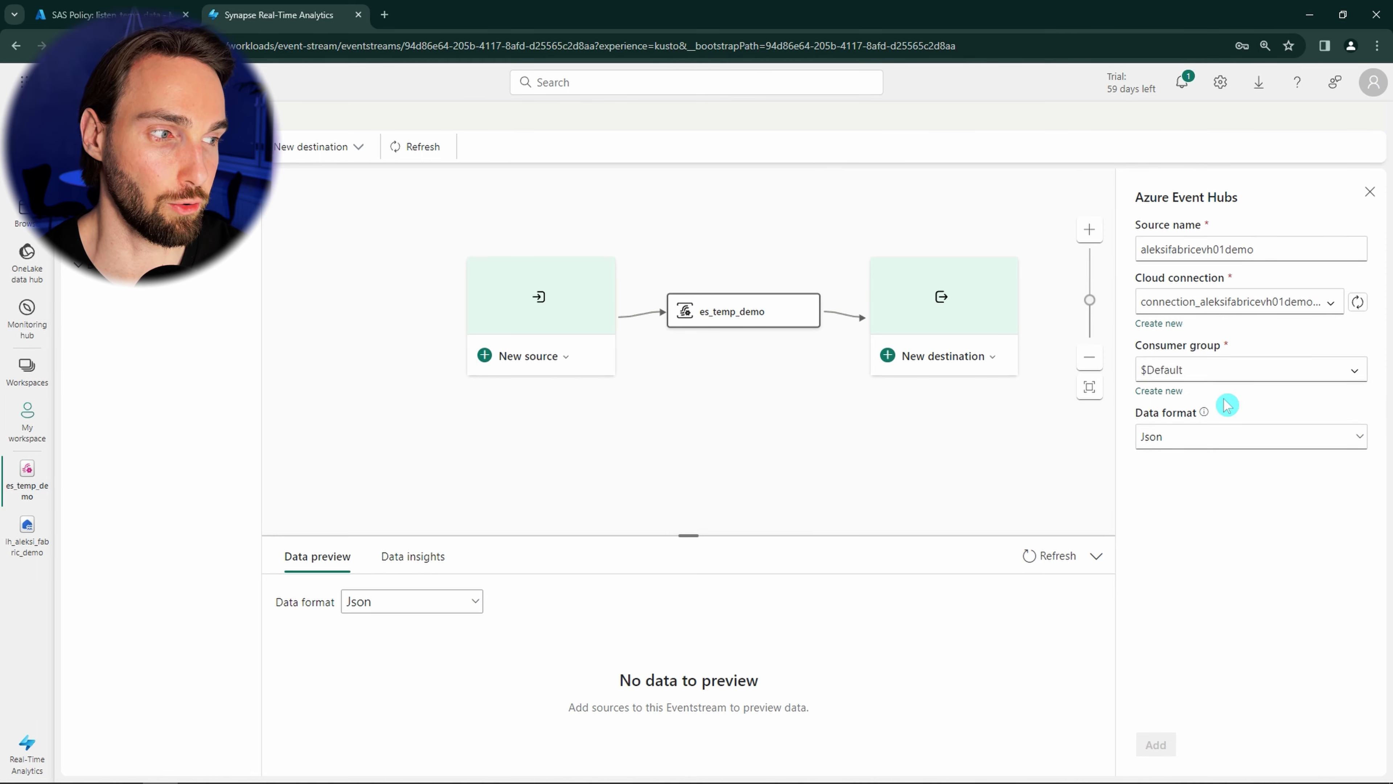
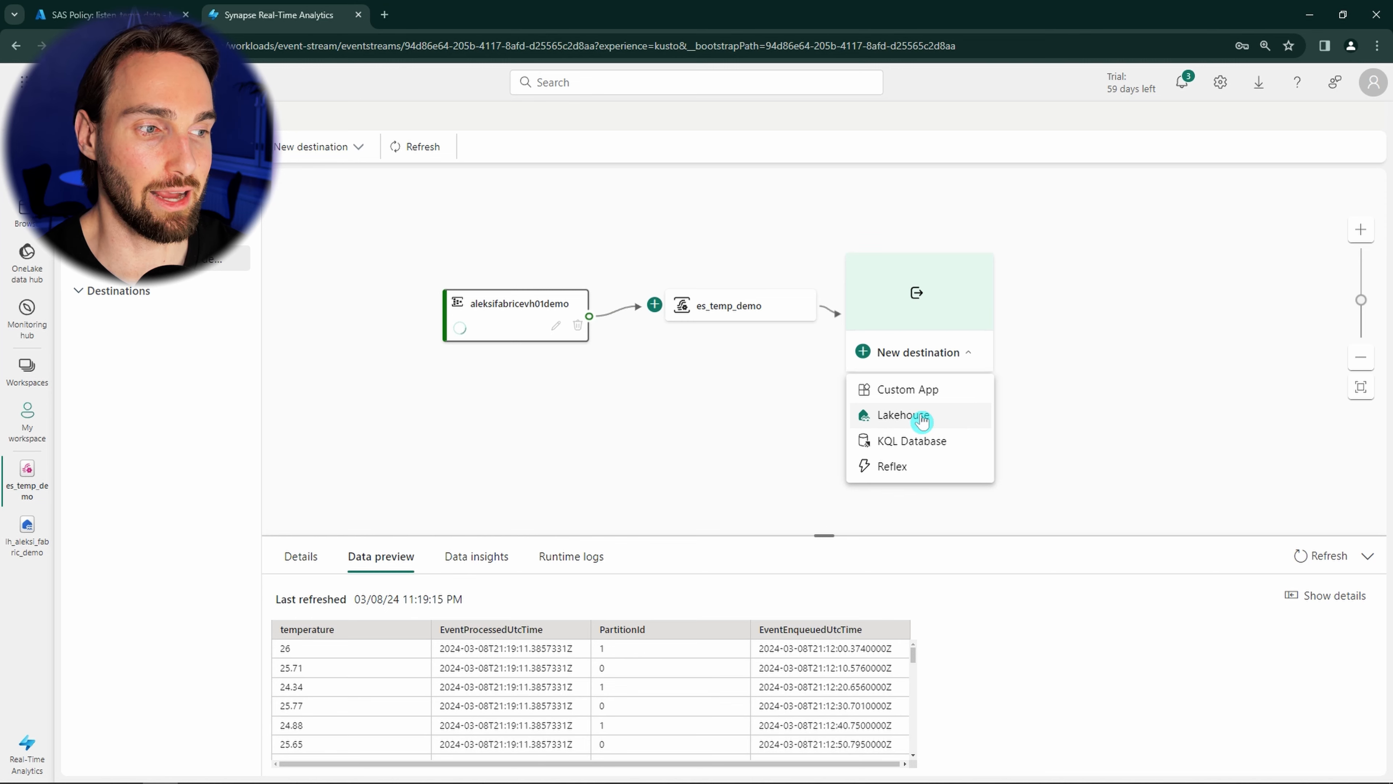
Start a Lakehouse destination named temp_demo_table in My workspace, targeting the lh_aleksi_fabric_demo lakehouse
click(920, 416)
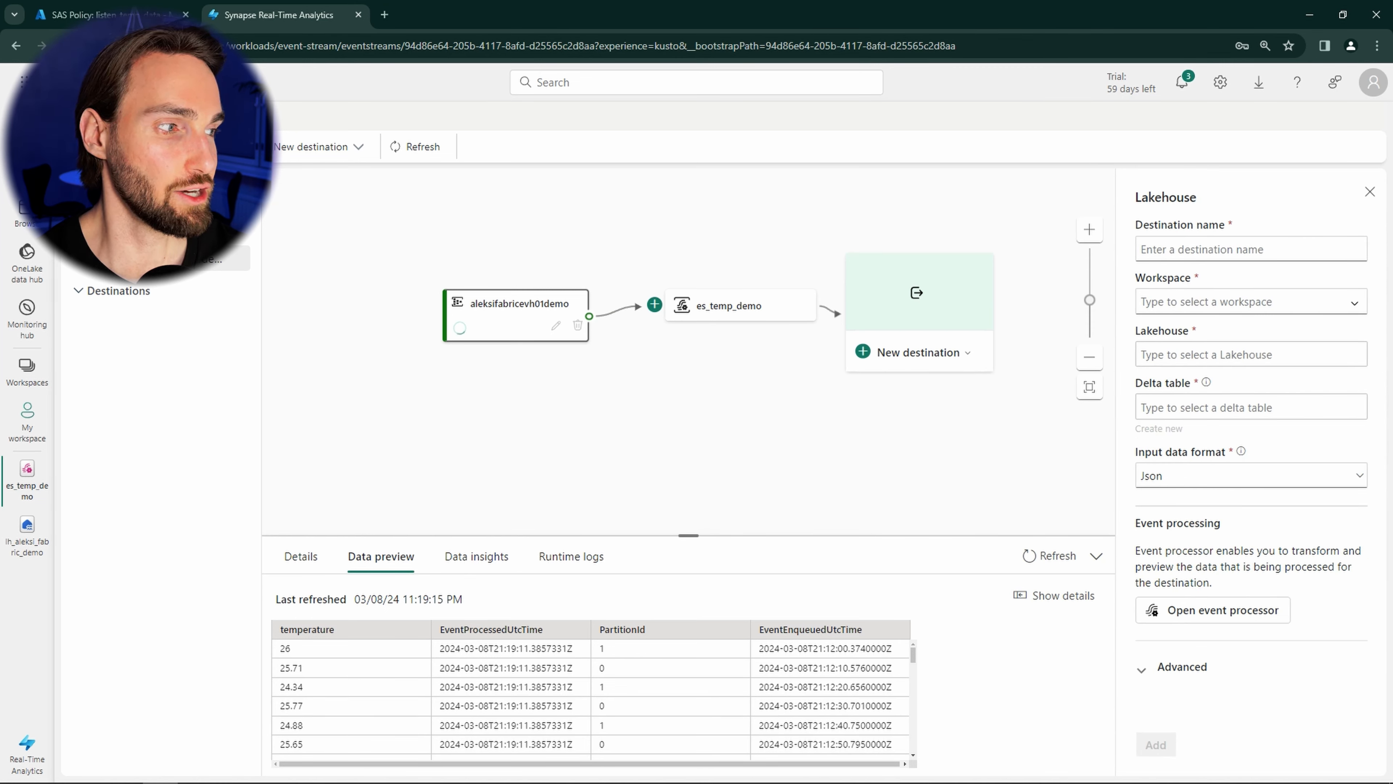
click(1204, 257)
text(temp_demo_table)
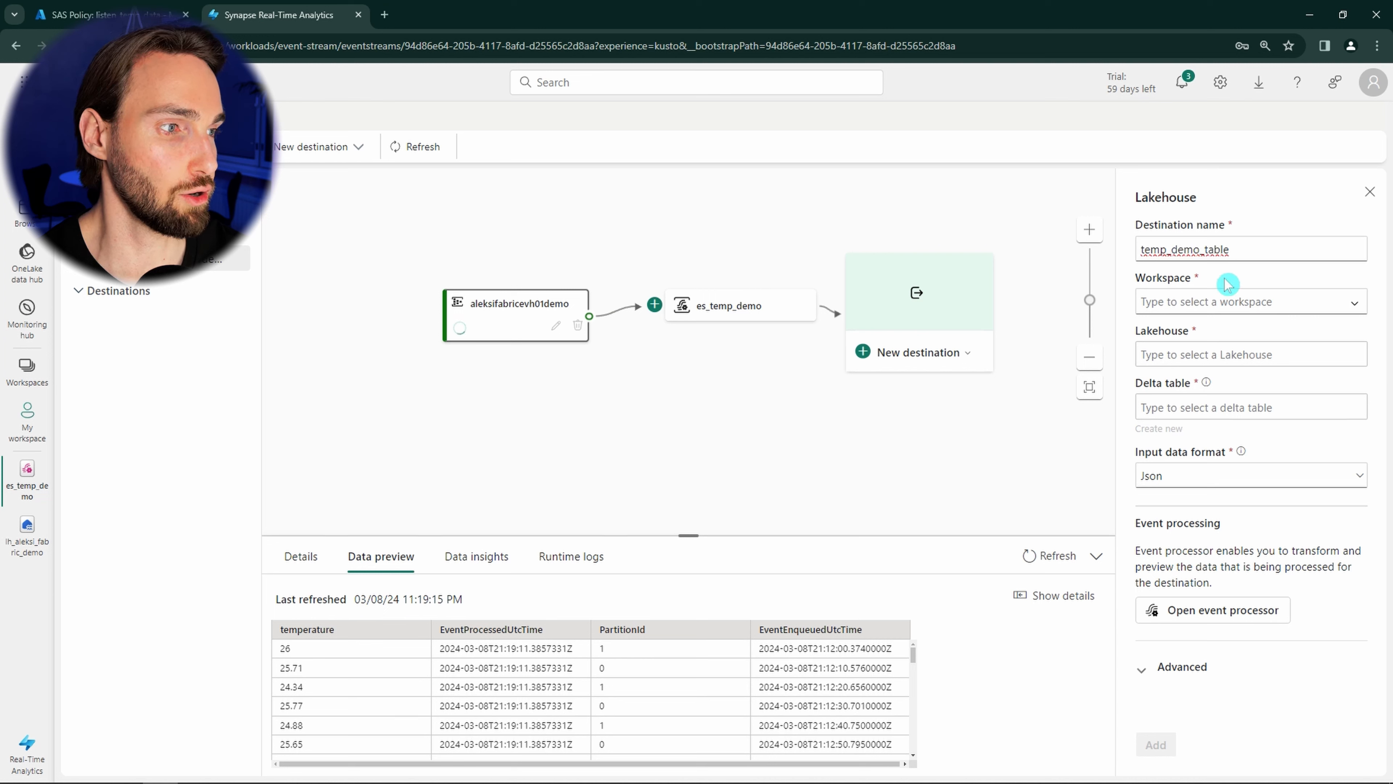
click(1249, 299)
click(1231, 355)
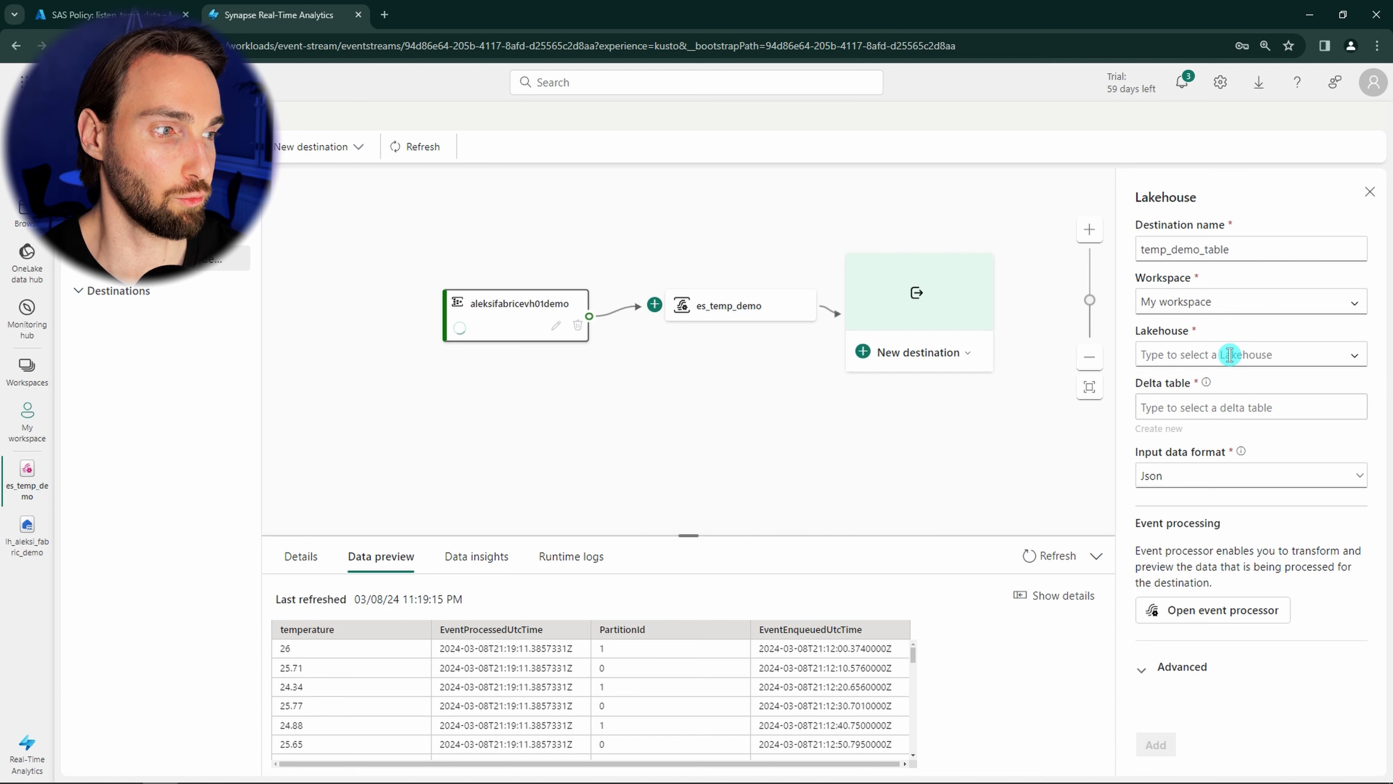
click(1265, 358)
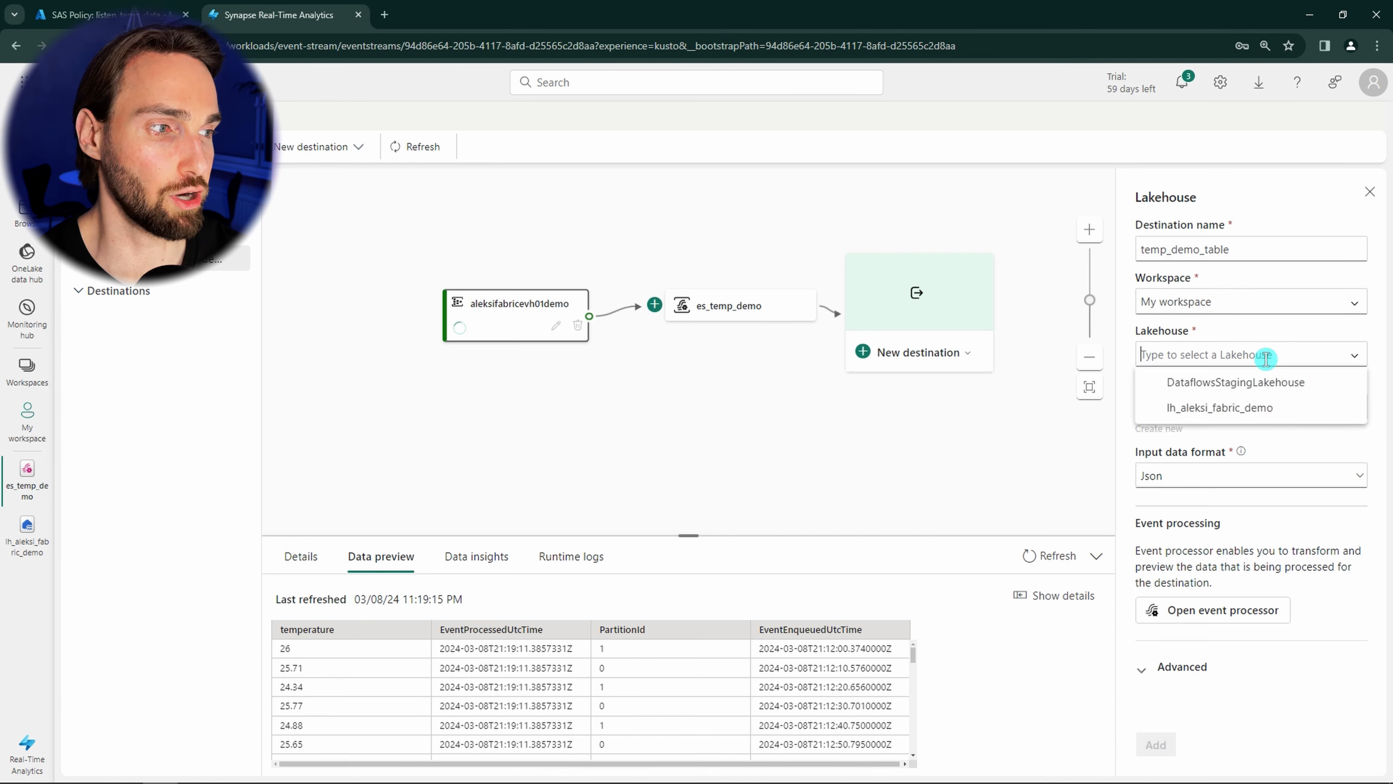
click(1259, 412)
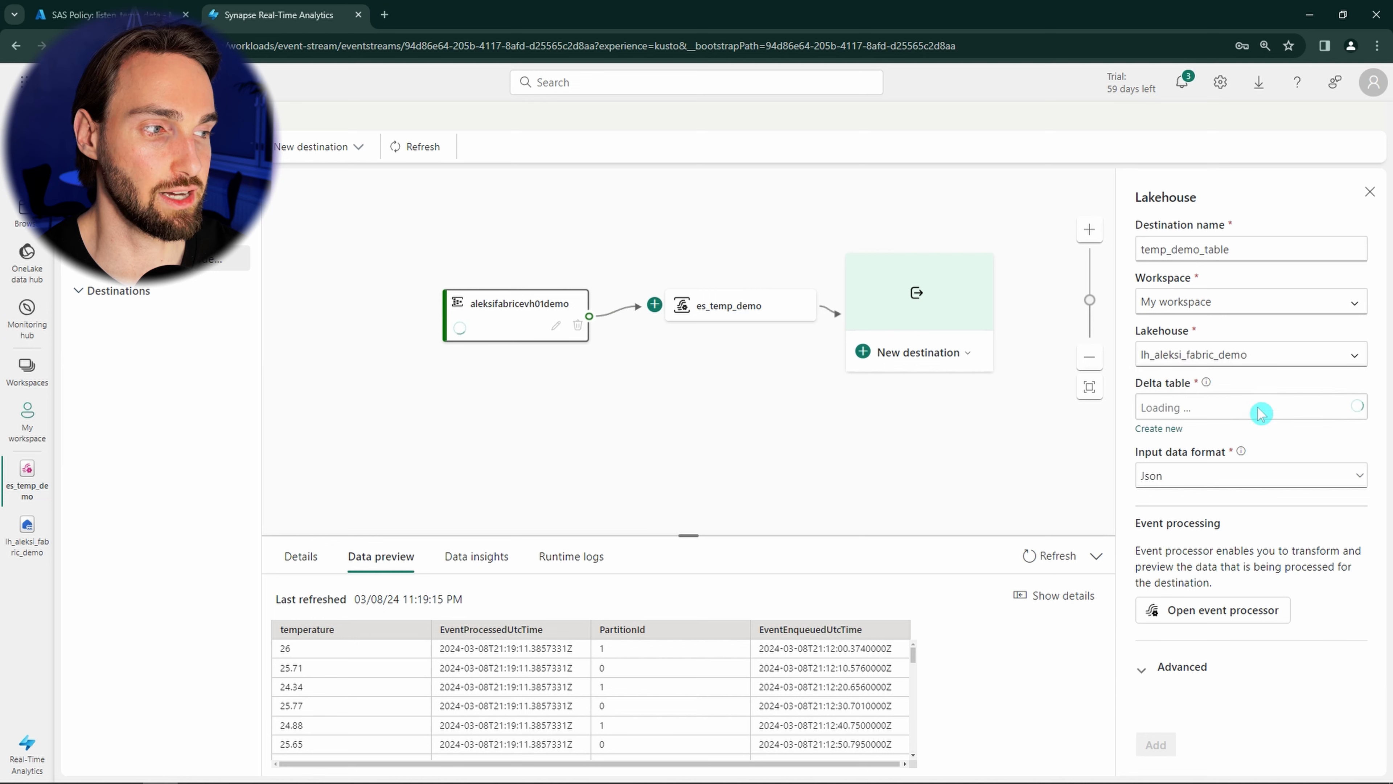
Create a new delta table named temp_demo_table for the Lakehouse destination
click(1177, 434)
click(1016, 431)
text(temp_demo_table)
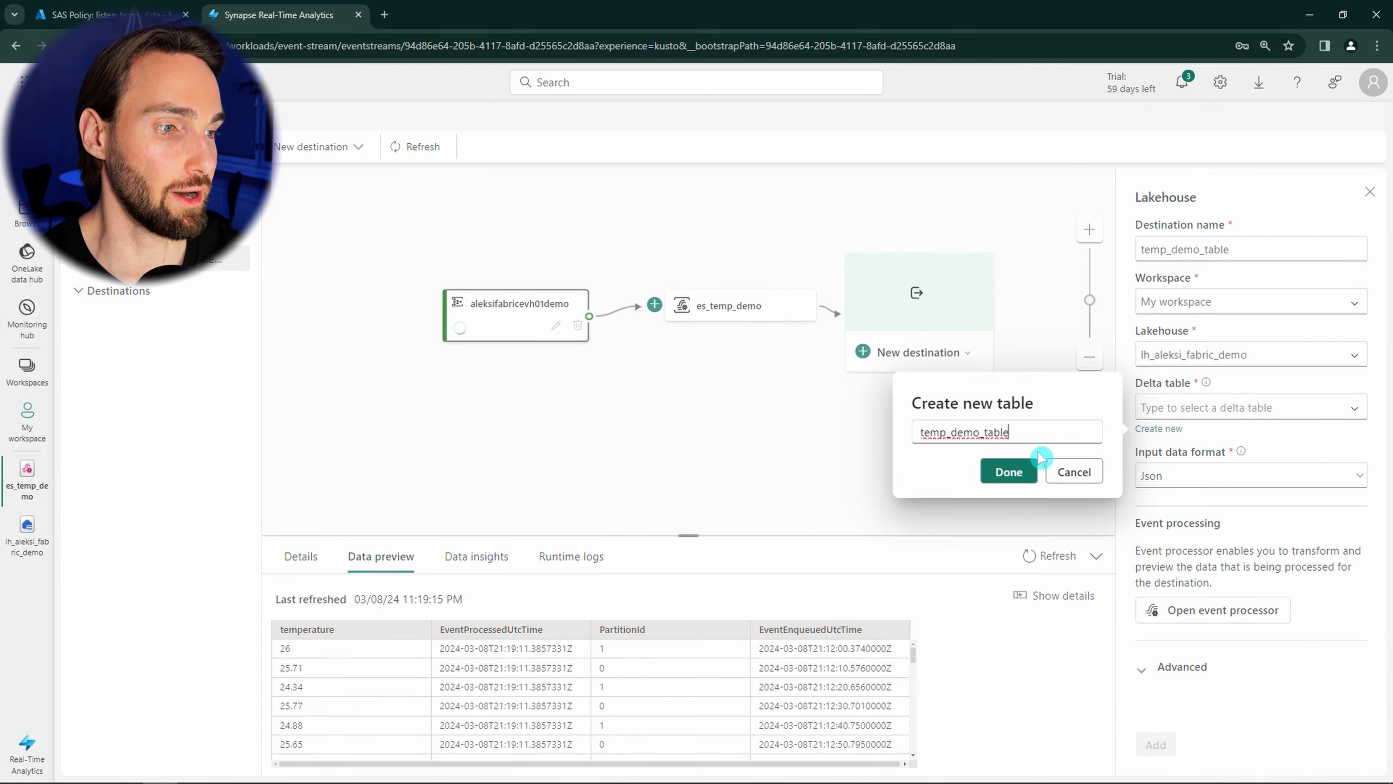
click(1013, 473)
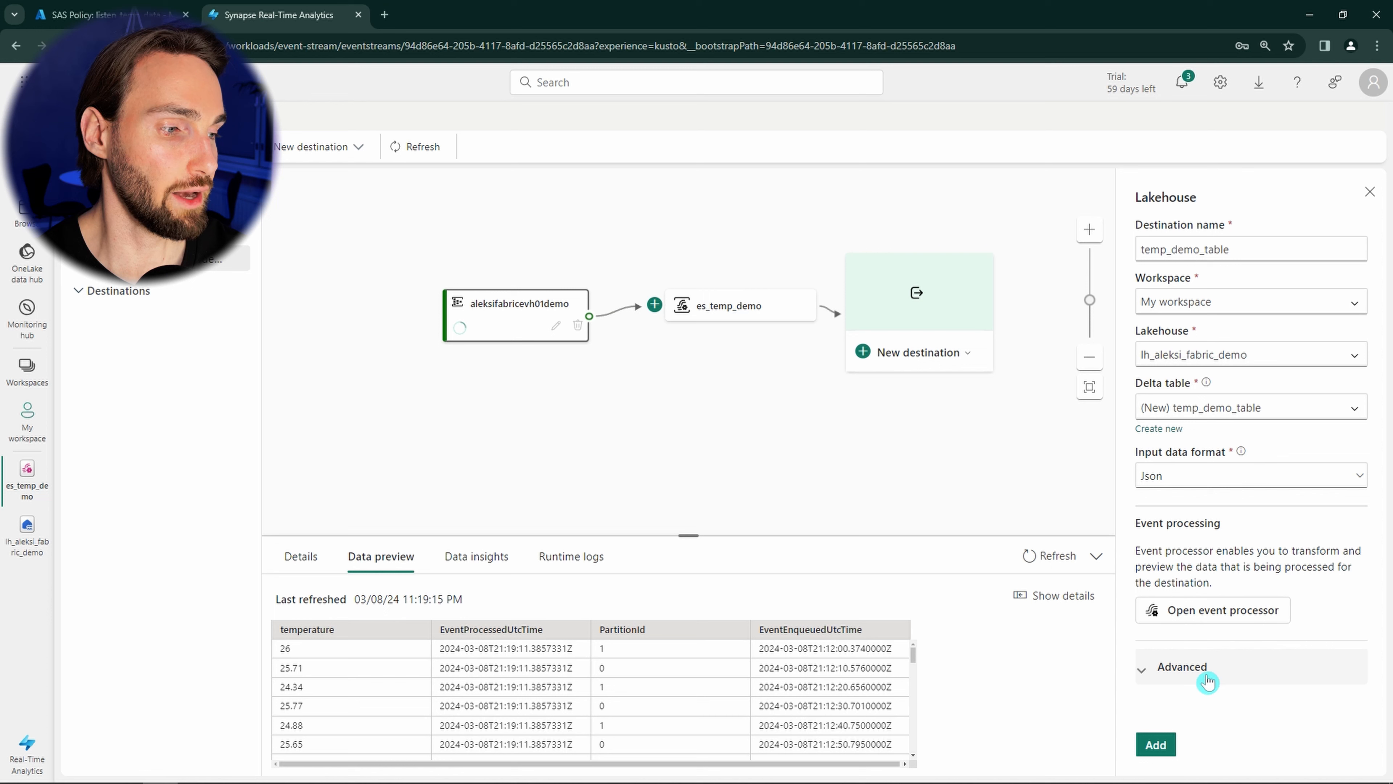
Expand the destination's advanced settings and read the Lakehouse performance and event processing descriptions
click(1182, 666)
drag(1166, 684, 1143, 687)
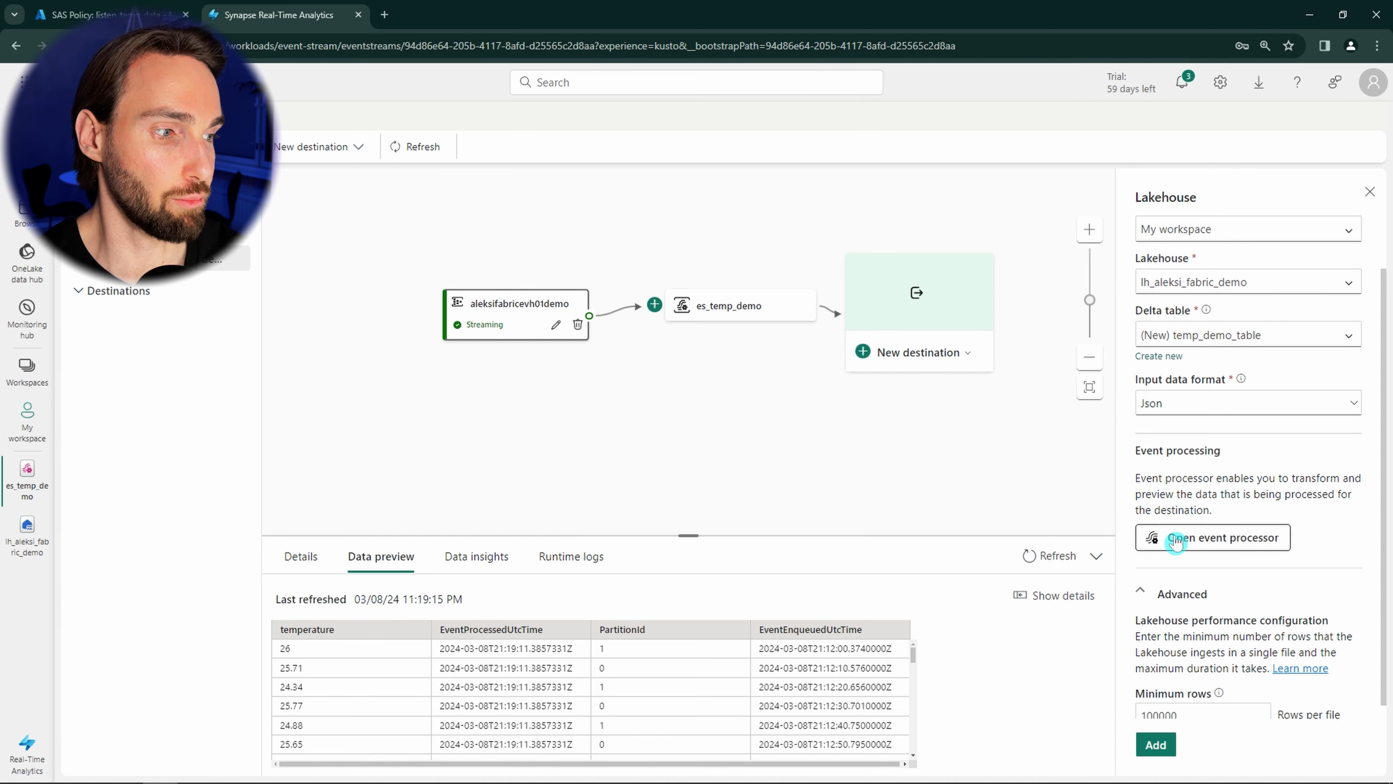
drag(1135, 477, 1257, 508)
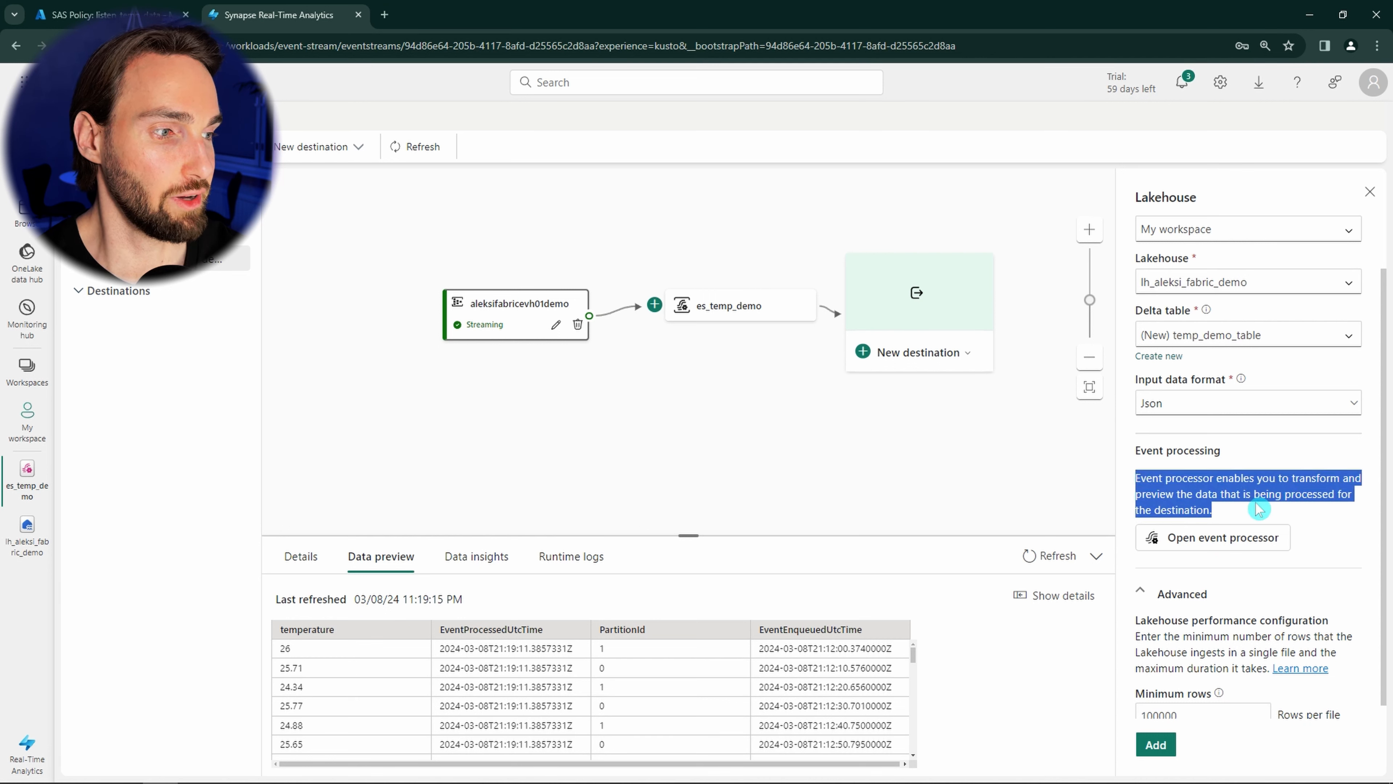
click(1249, 513)
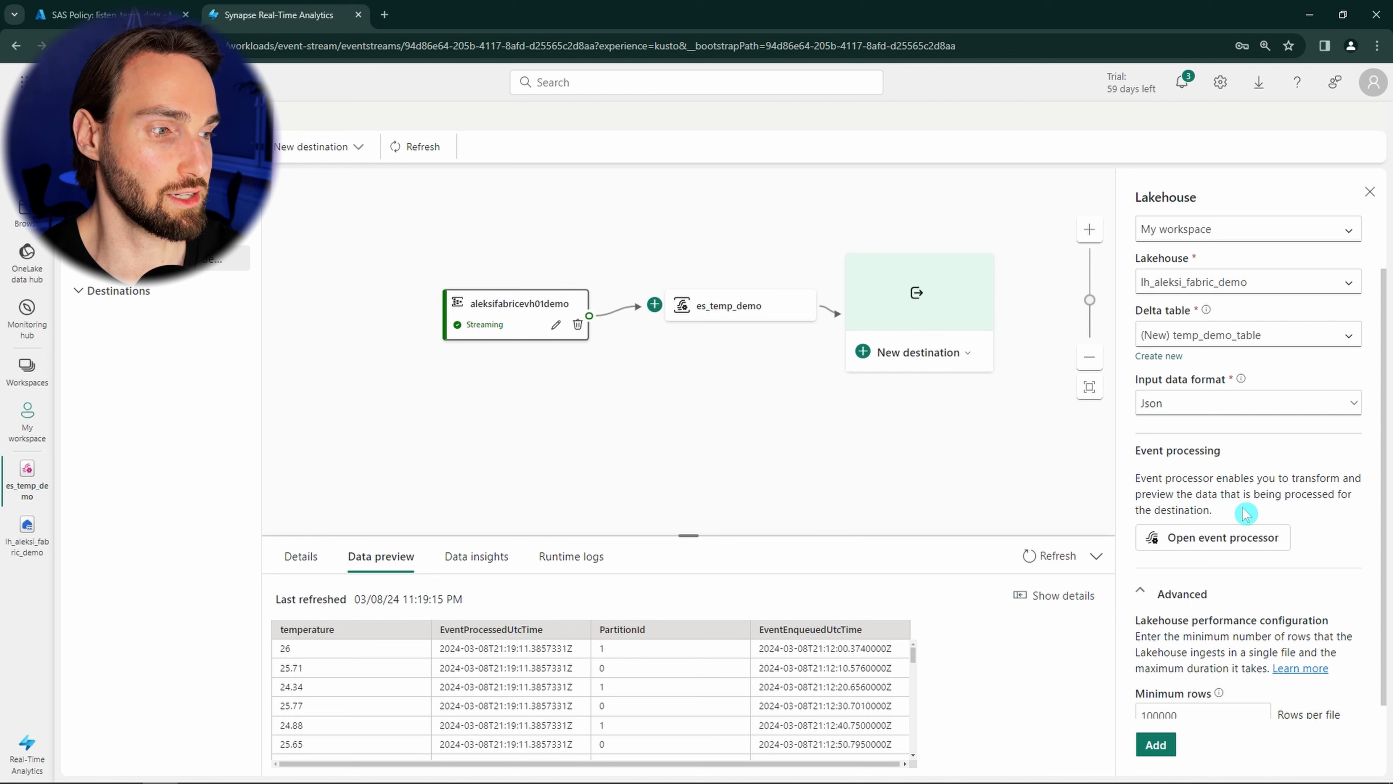
Open the event processor and insert a Manage fields operation between es_temp_demo and the Lakehouse destination
click(1226, 544)
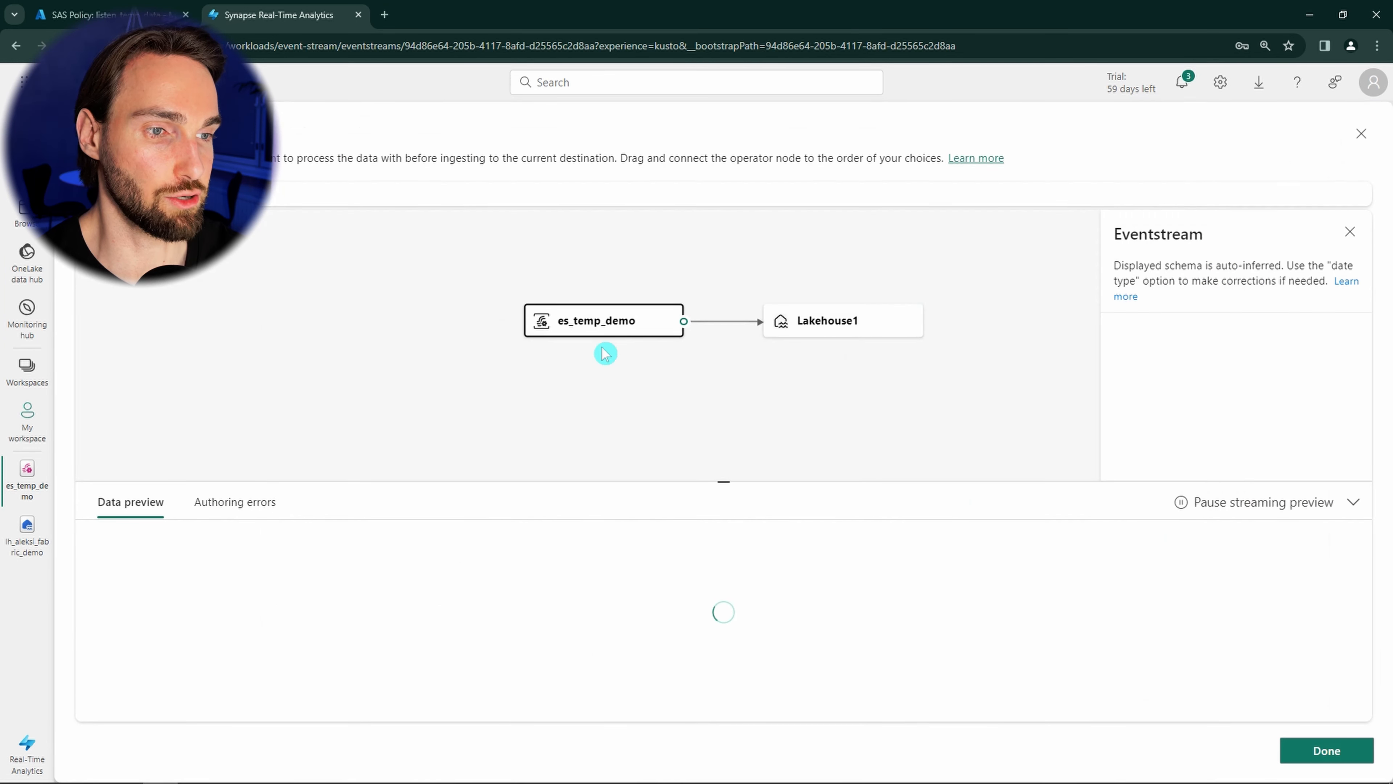
drag(610, 331, 423, 327)
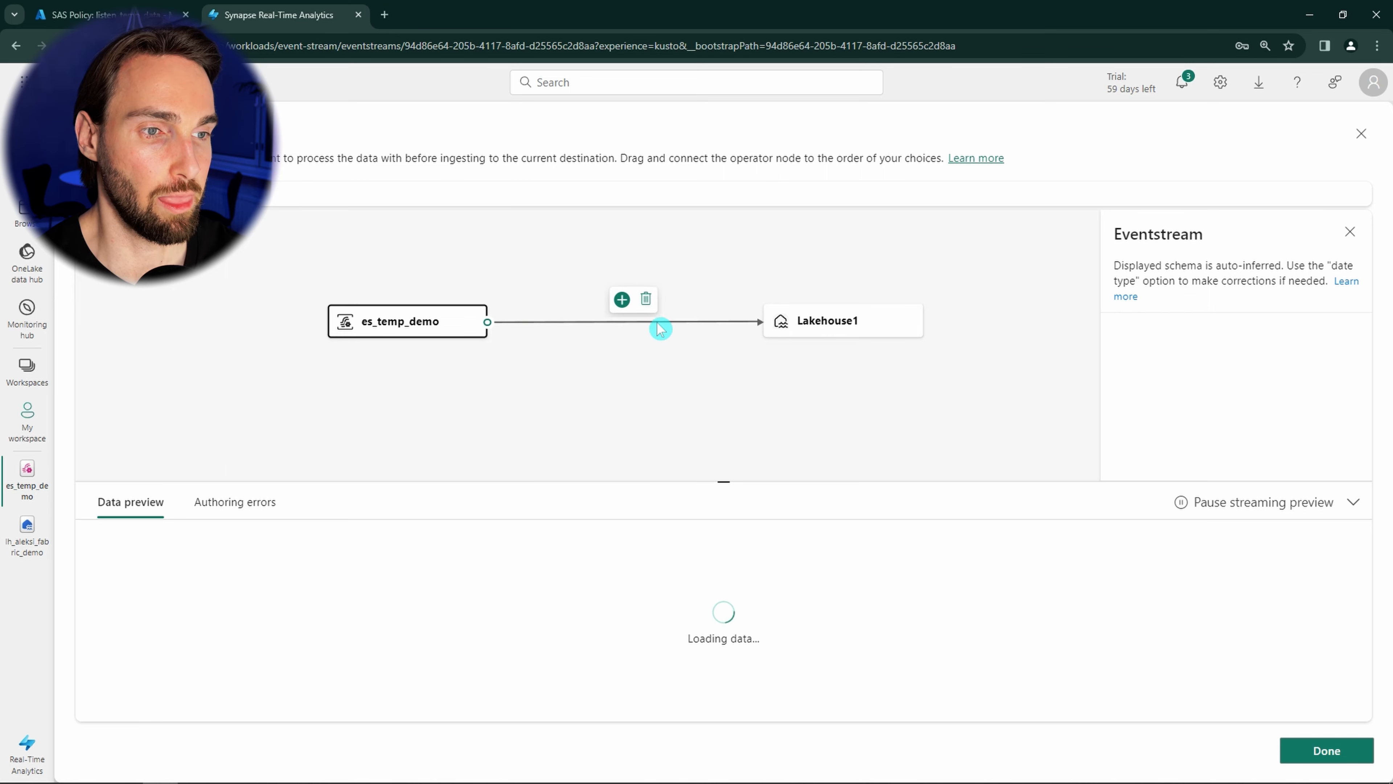
mouse_move(686, 337)
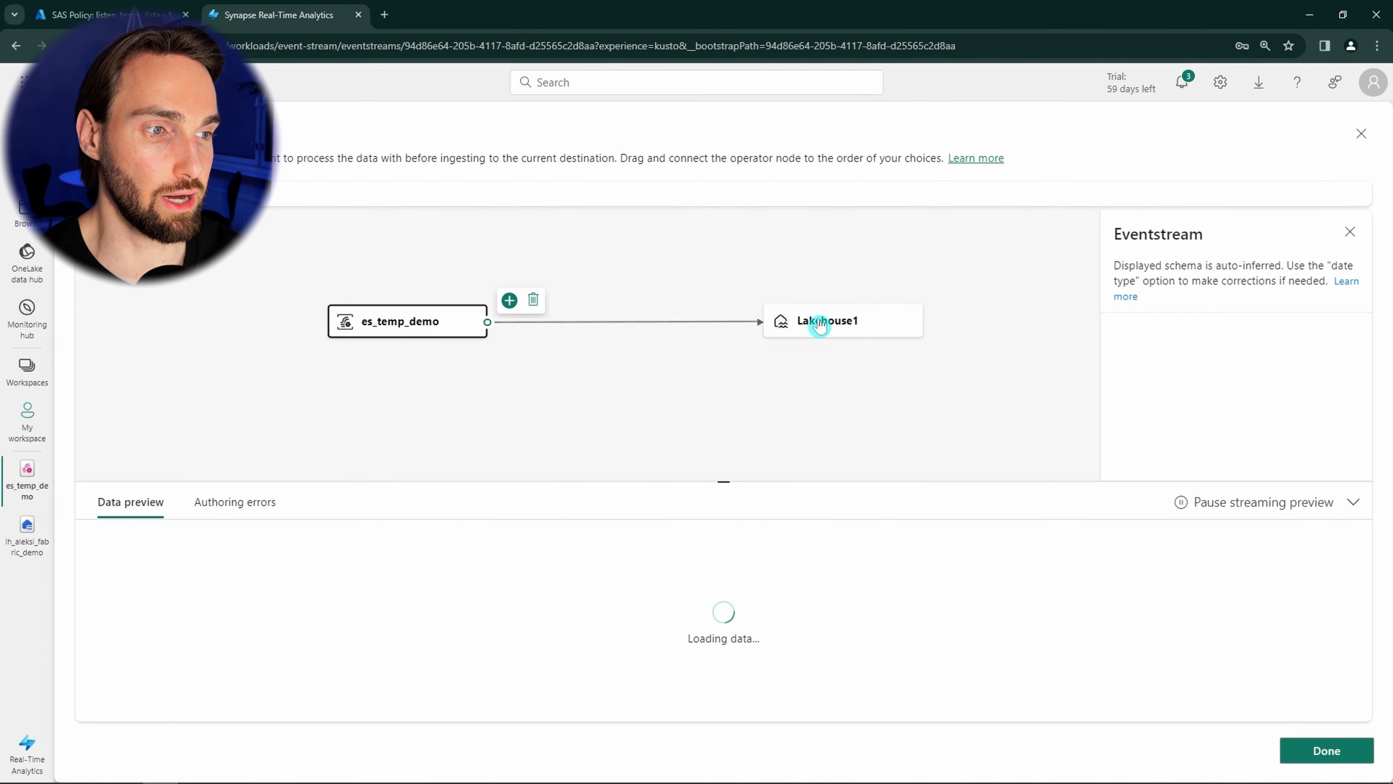
click(839, 328)
click(487, 322)
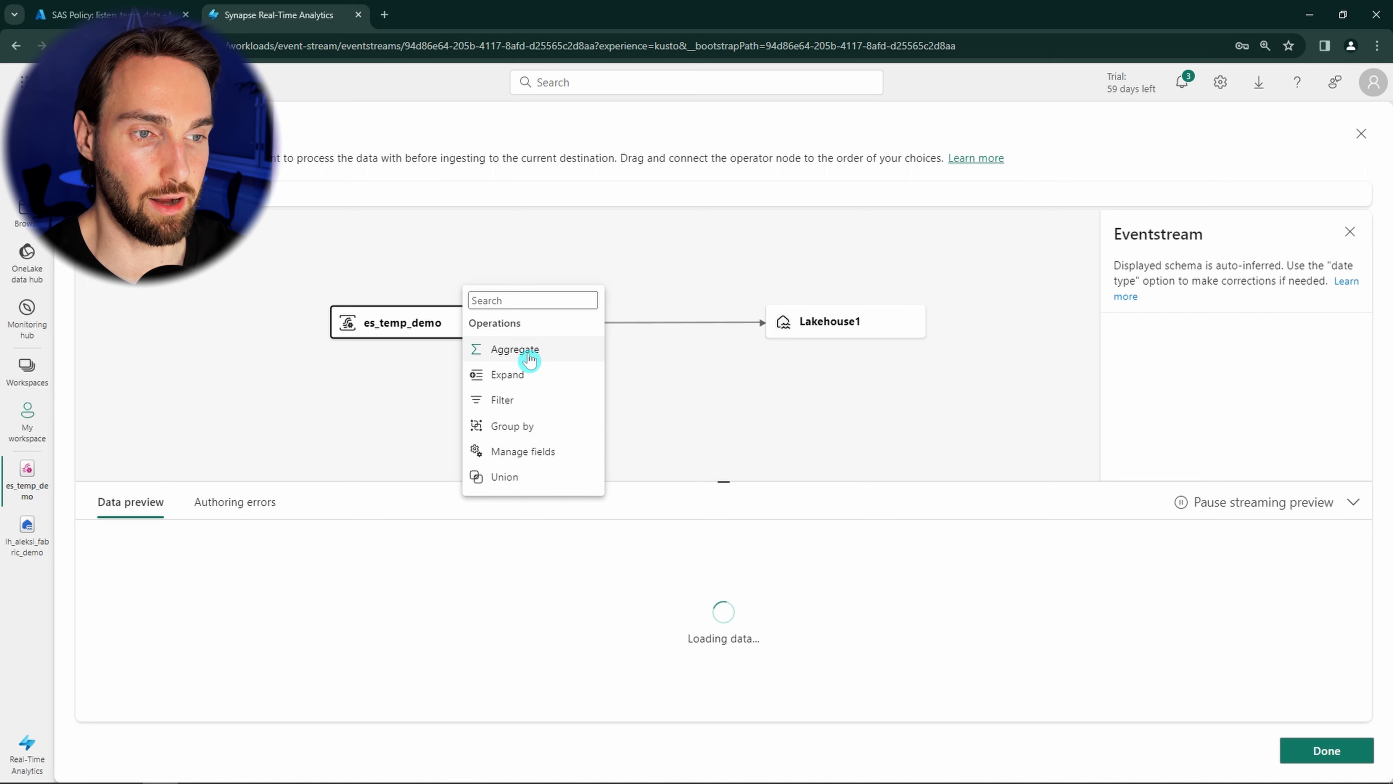
click(537, 456)
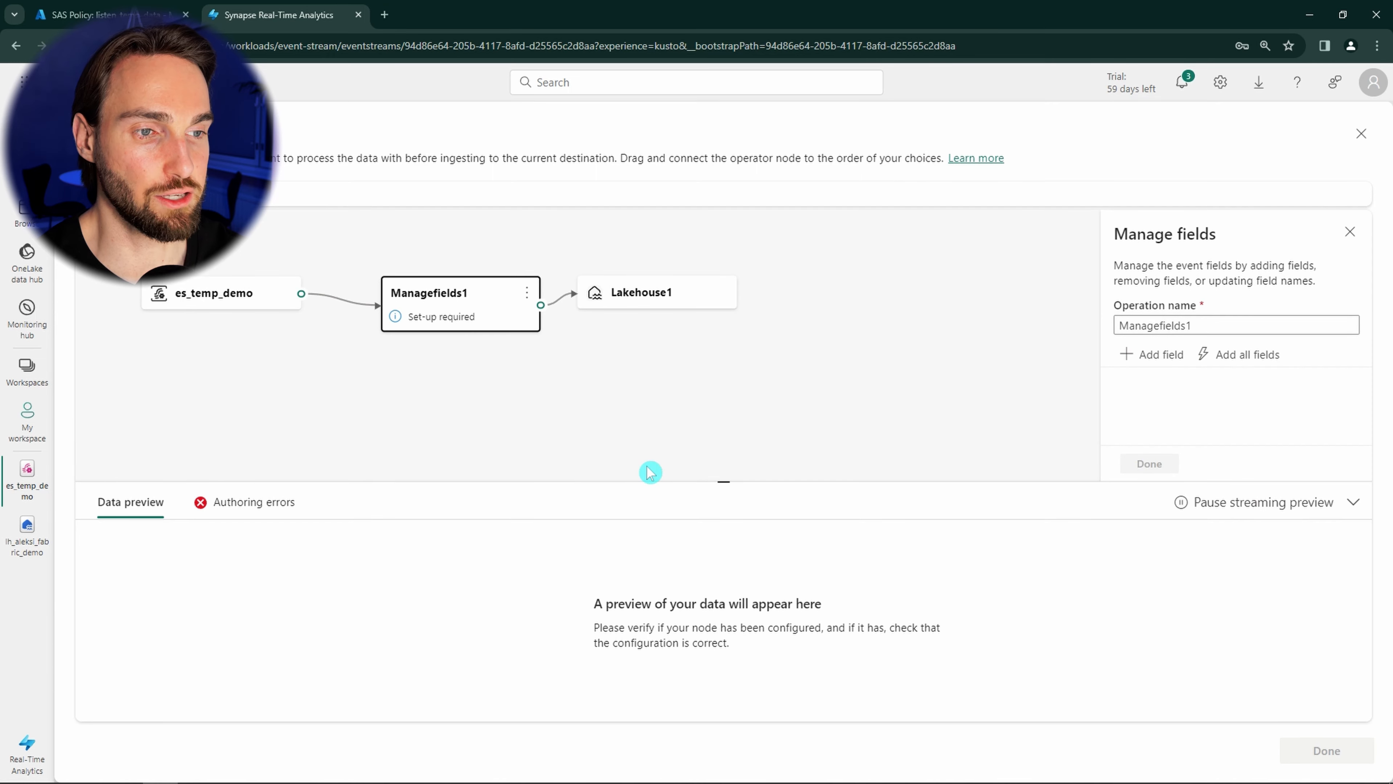
Add all event fields to the Manage fields operation and start one additional new field
click(1237, 360)
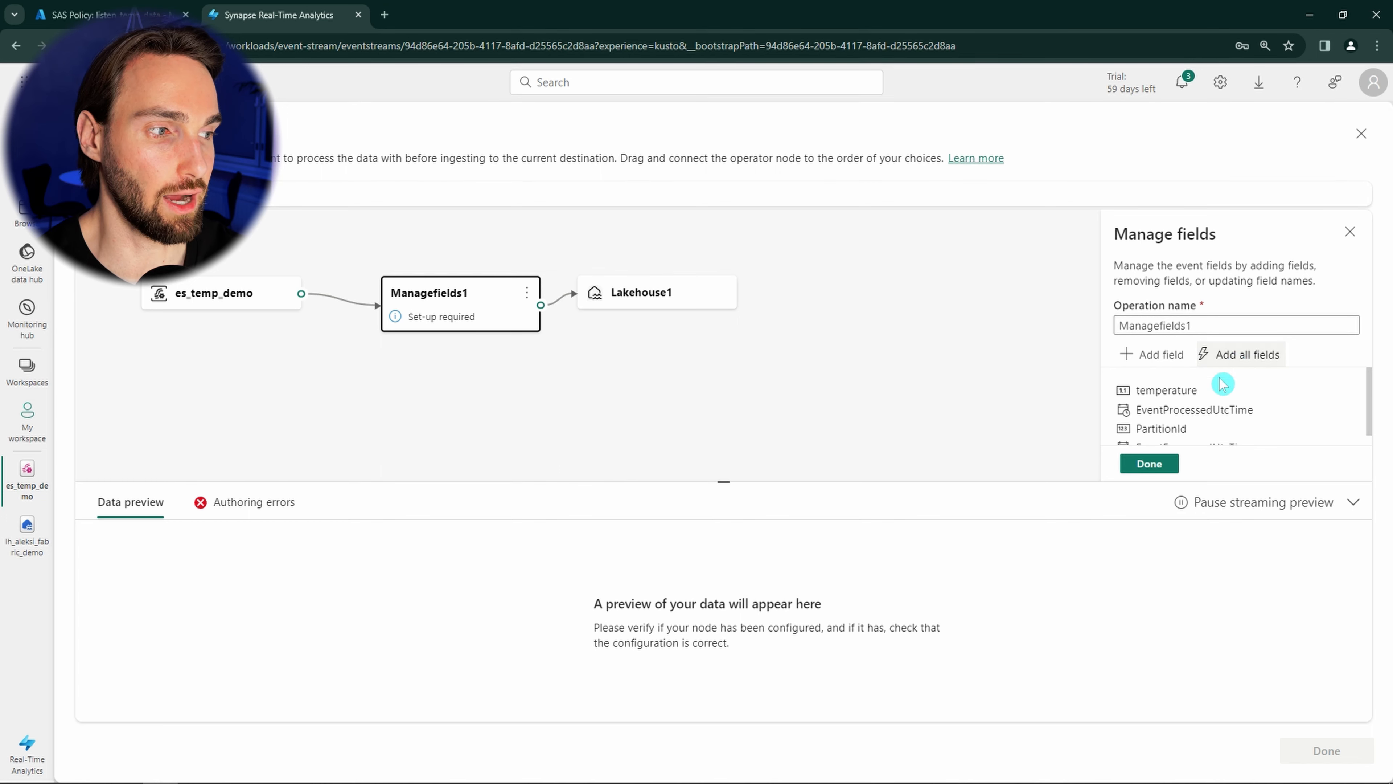
click(1161, 356)
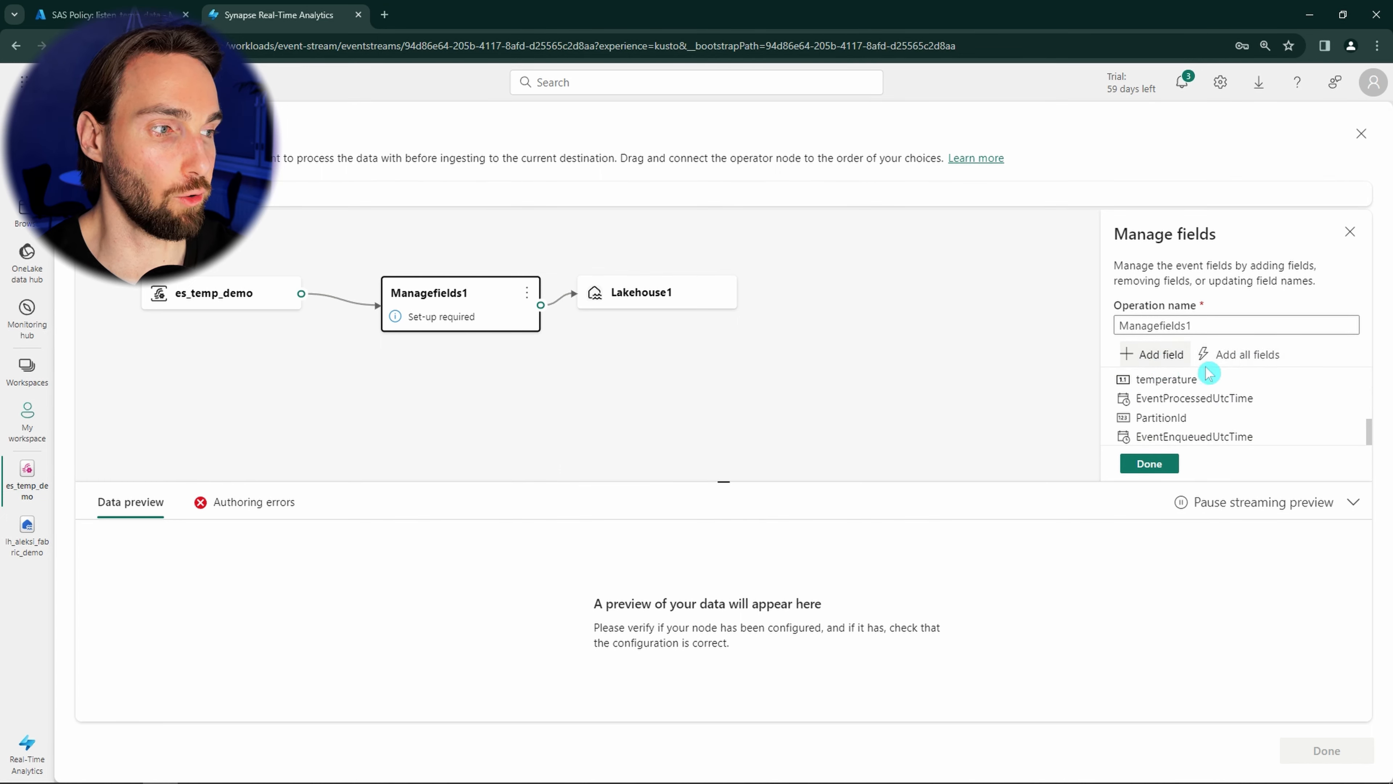
scroll(1183, 399, down, 2)
scroll(1184, 402, up, 1)
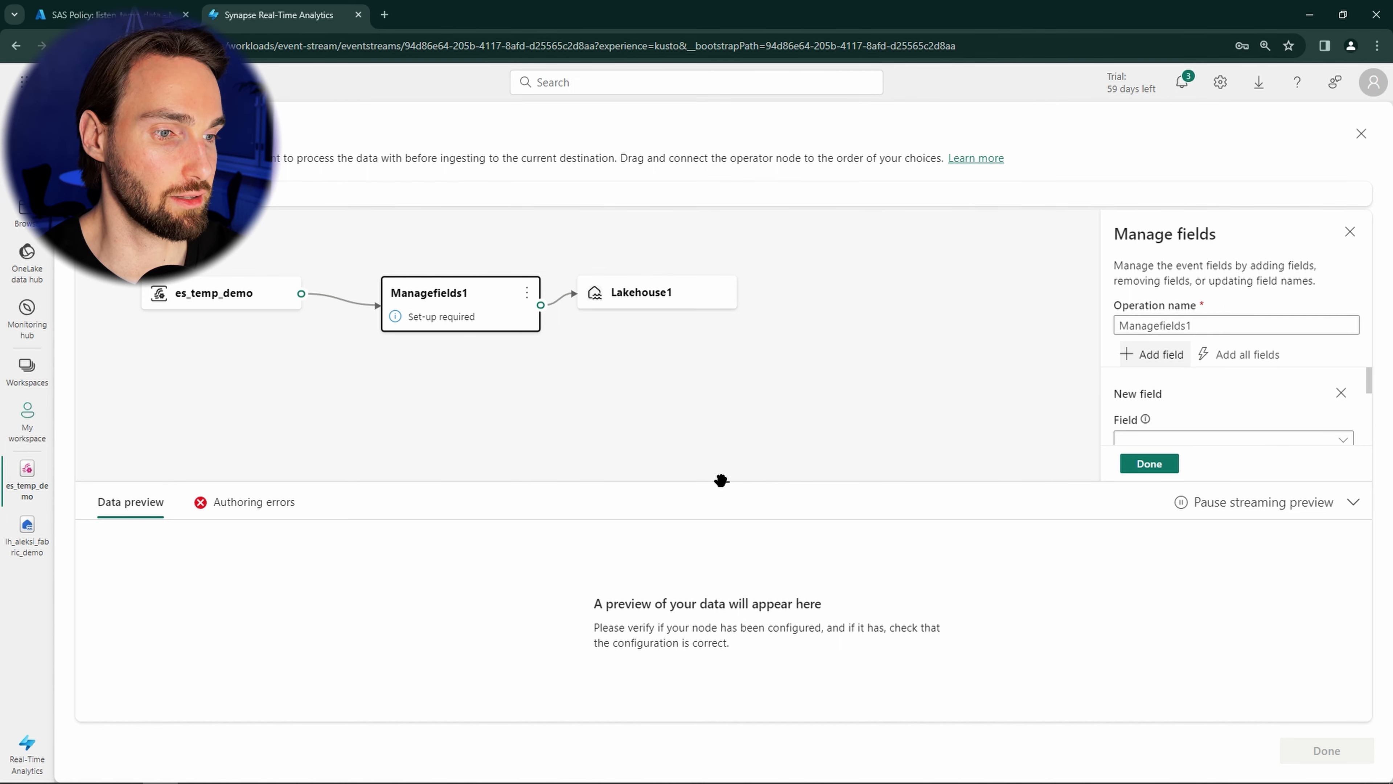
drag(721, 481, 723, 586)
scroll(1219, 428, down, 1)
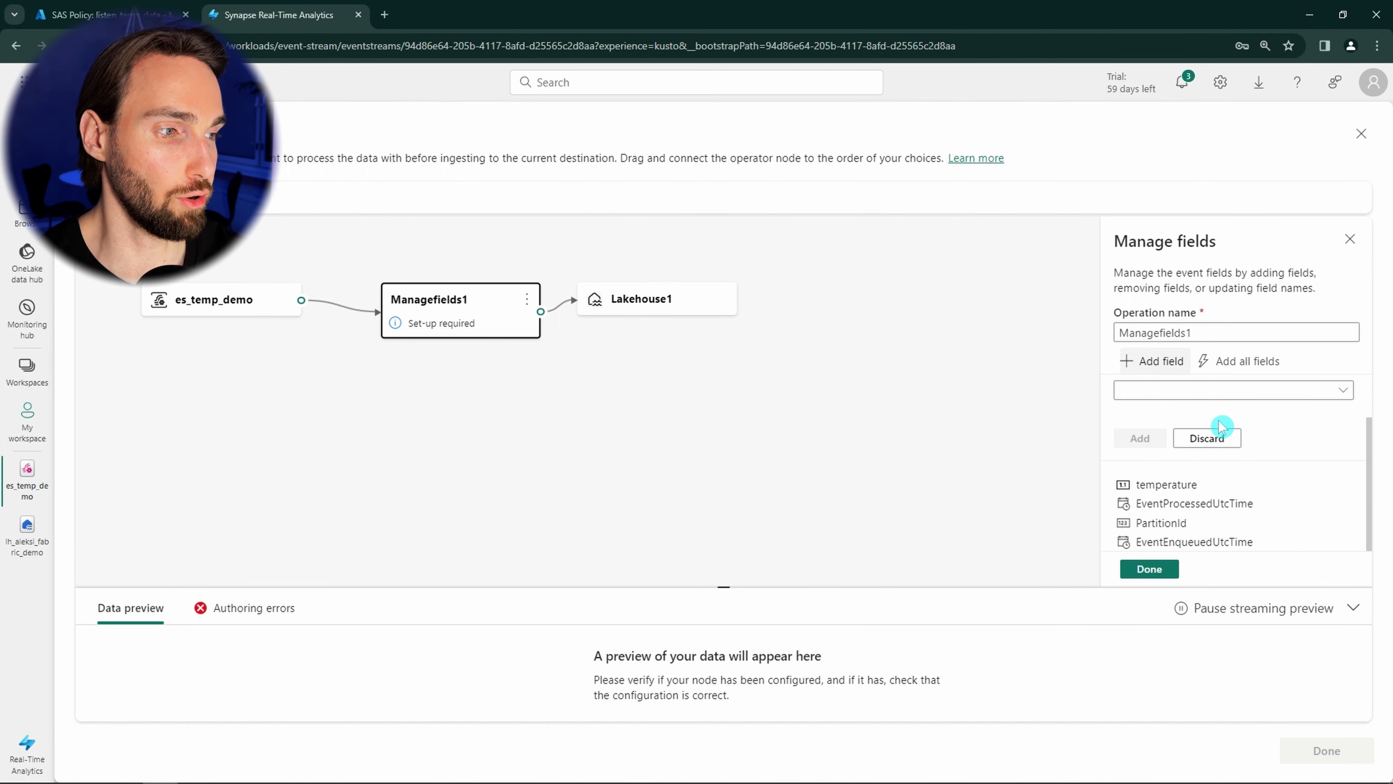
scroll(1219, 428, up, 1)
Browse the imported schema and built-in function groups and choose Round(number, length) for the new field
click(1222, 443)
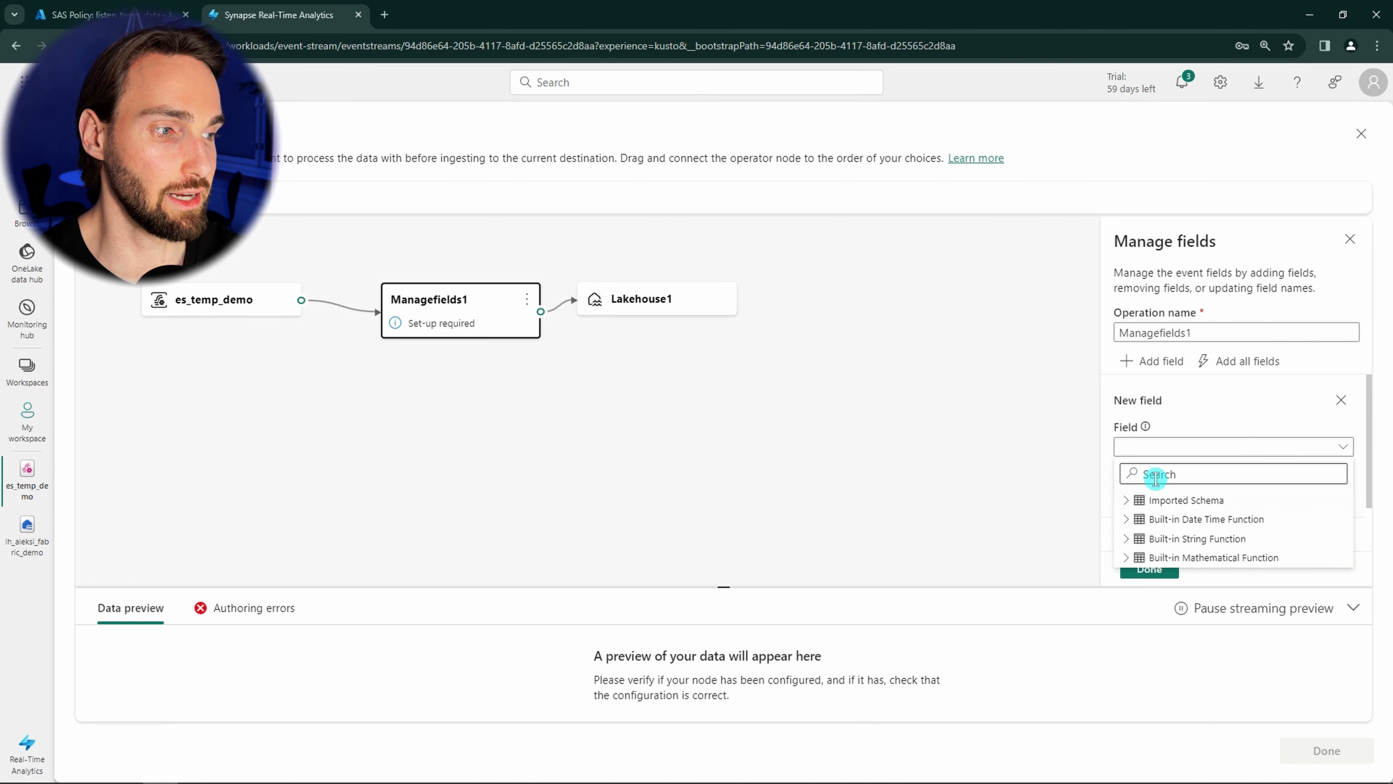
click(1147, 502)
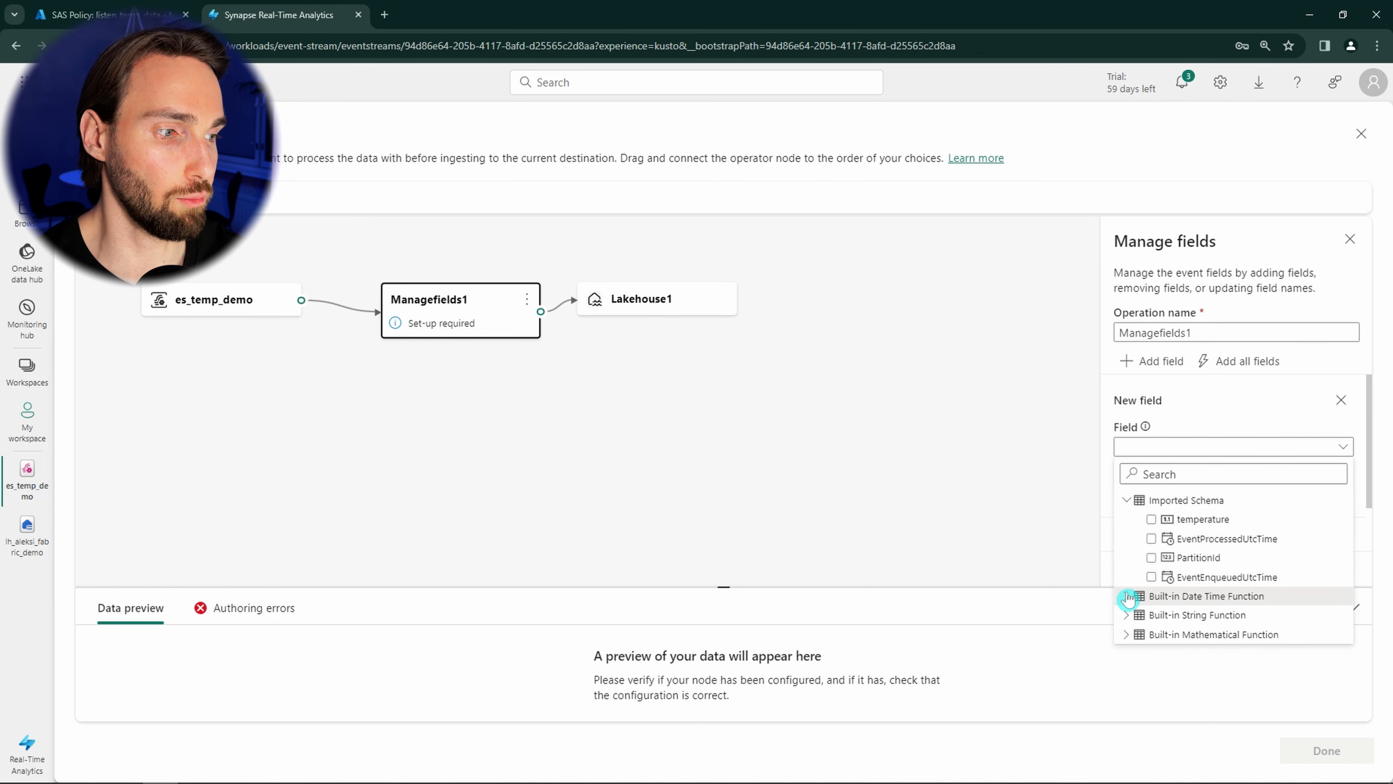
click(1185, 595)
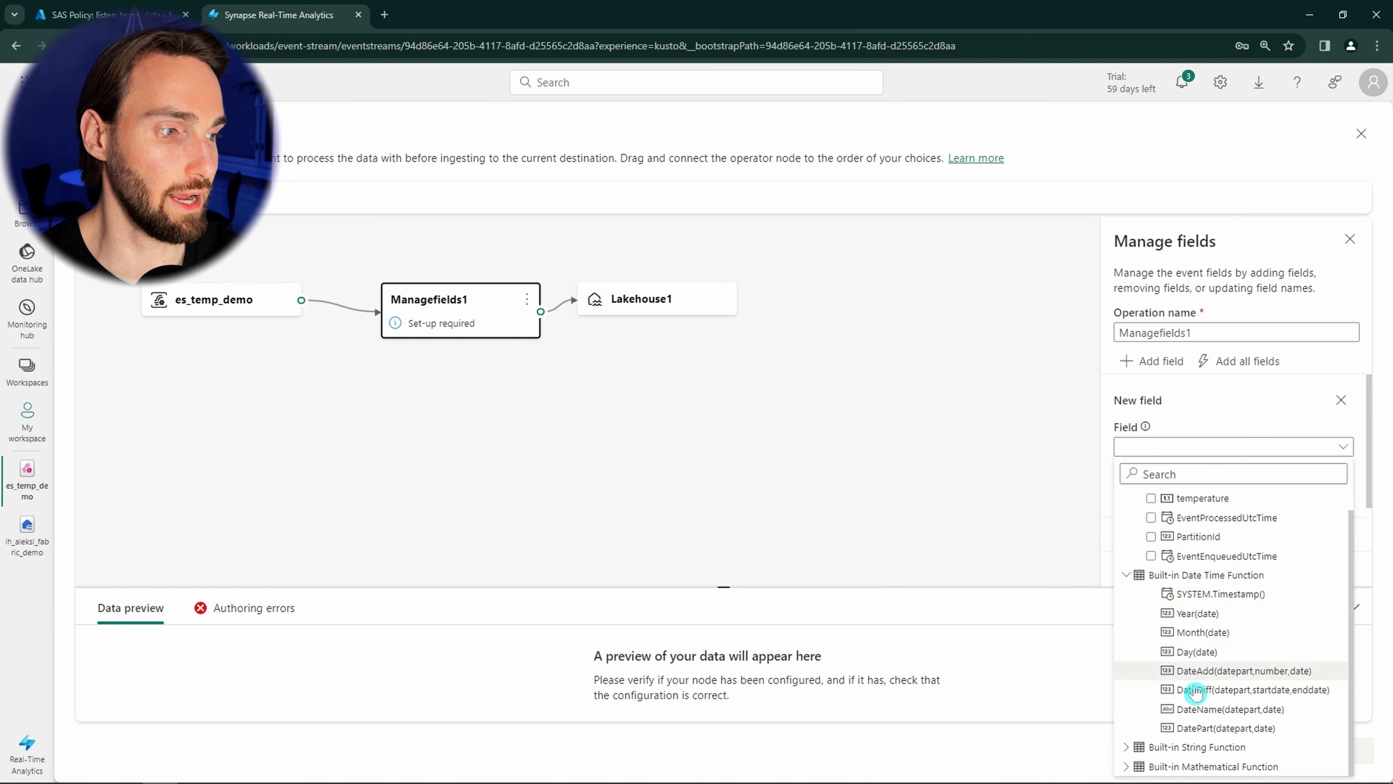
click(1133, 746)
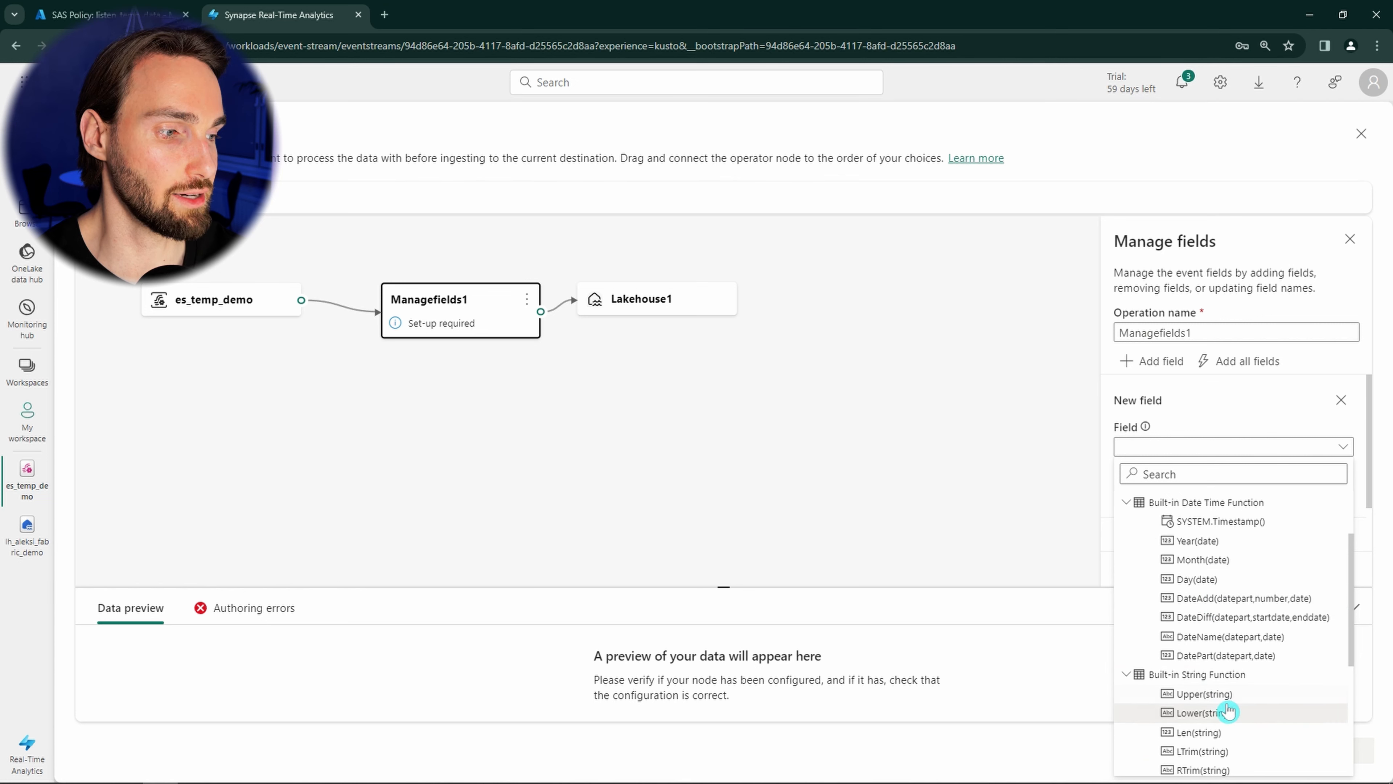
scroll(1218, 703, down, 5)
click(1134, 766)
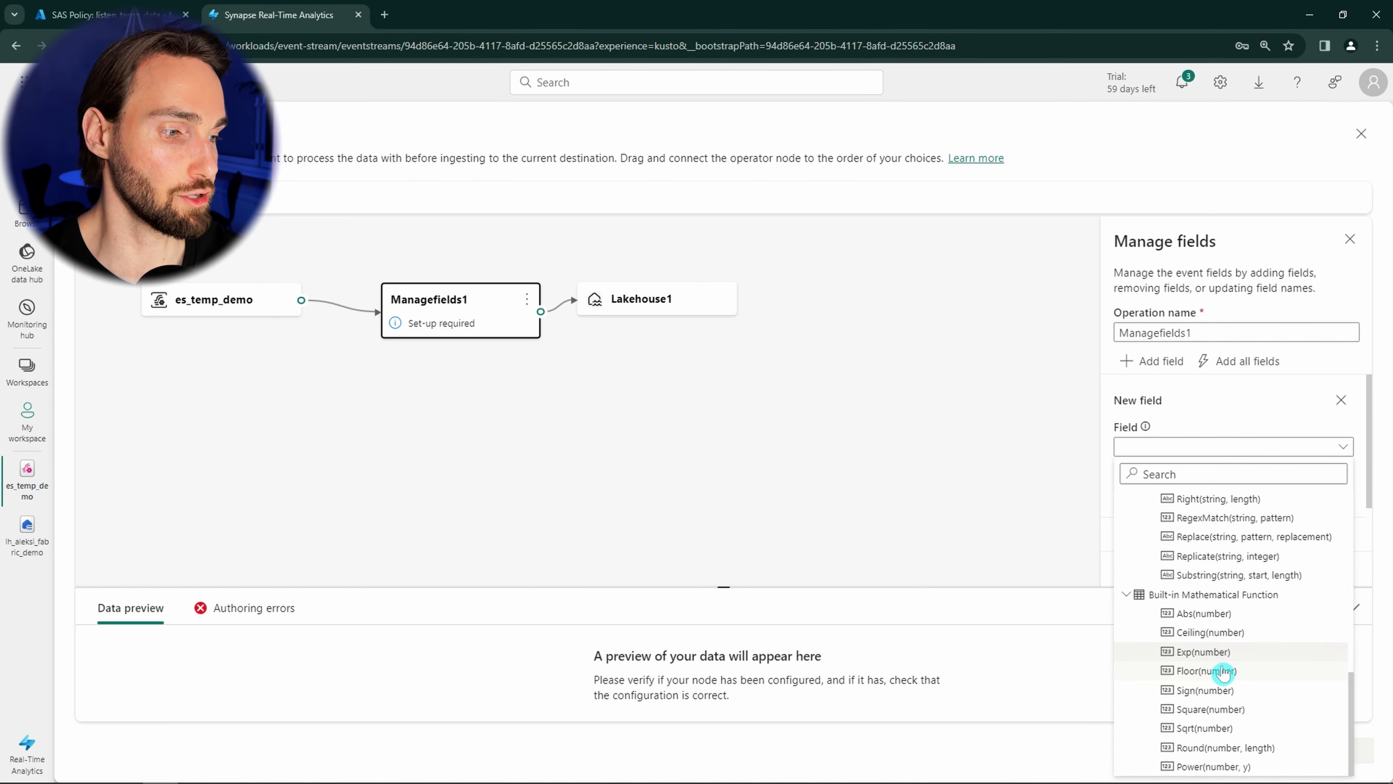
click(1235, 751)
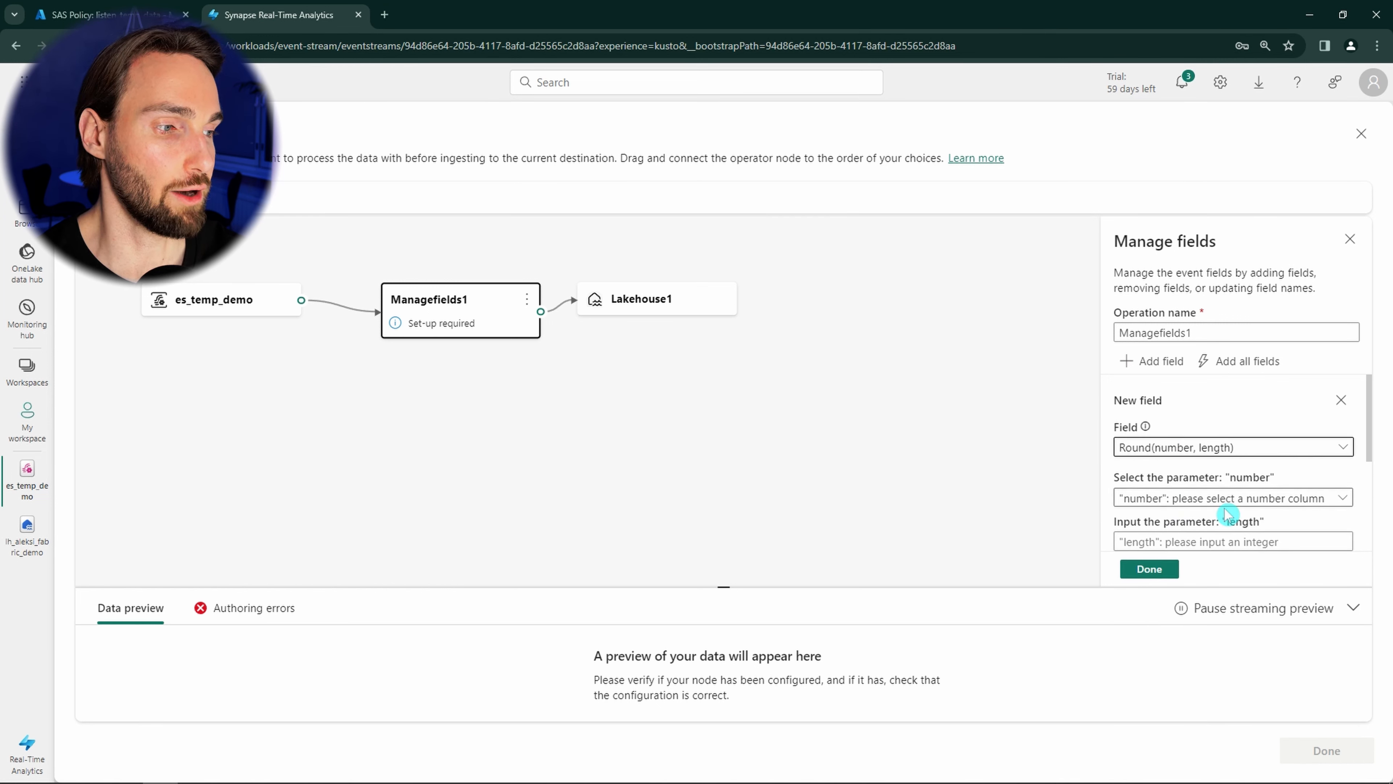
Set the Round function's number parameter to temperature and its length parameter to 0
click(1334, 500)
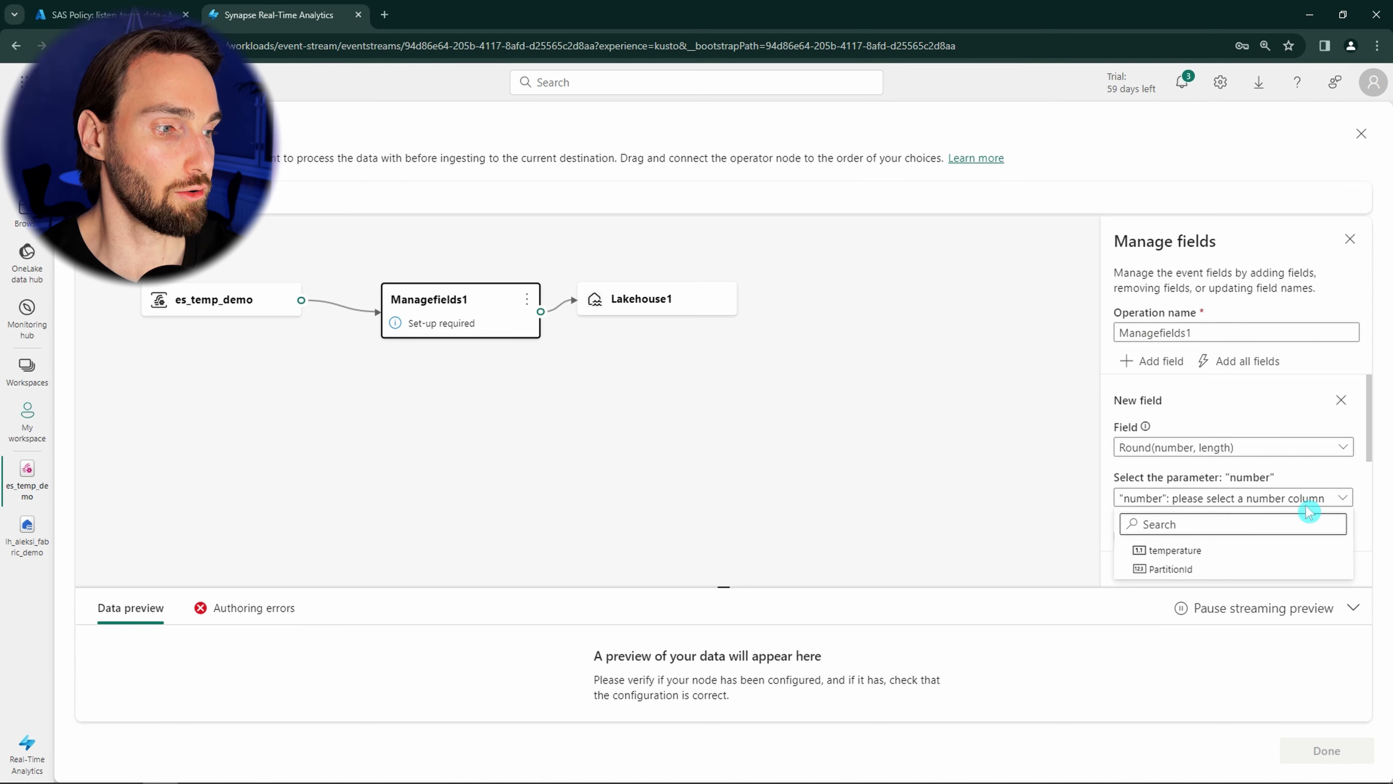
click(1192, 549)
click(1207, 542)
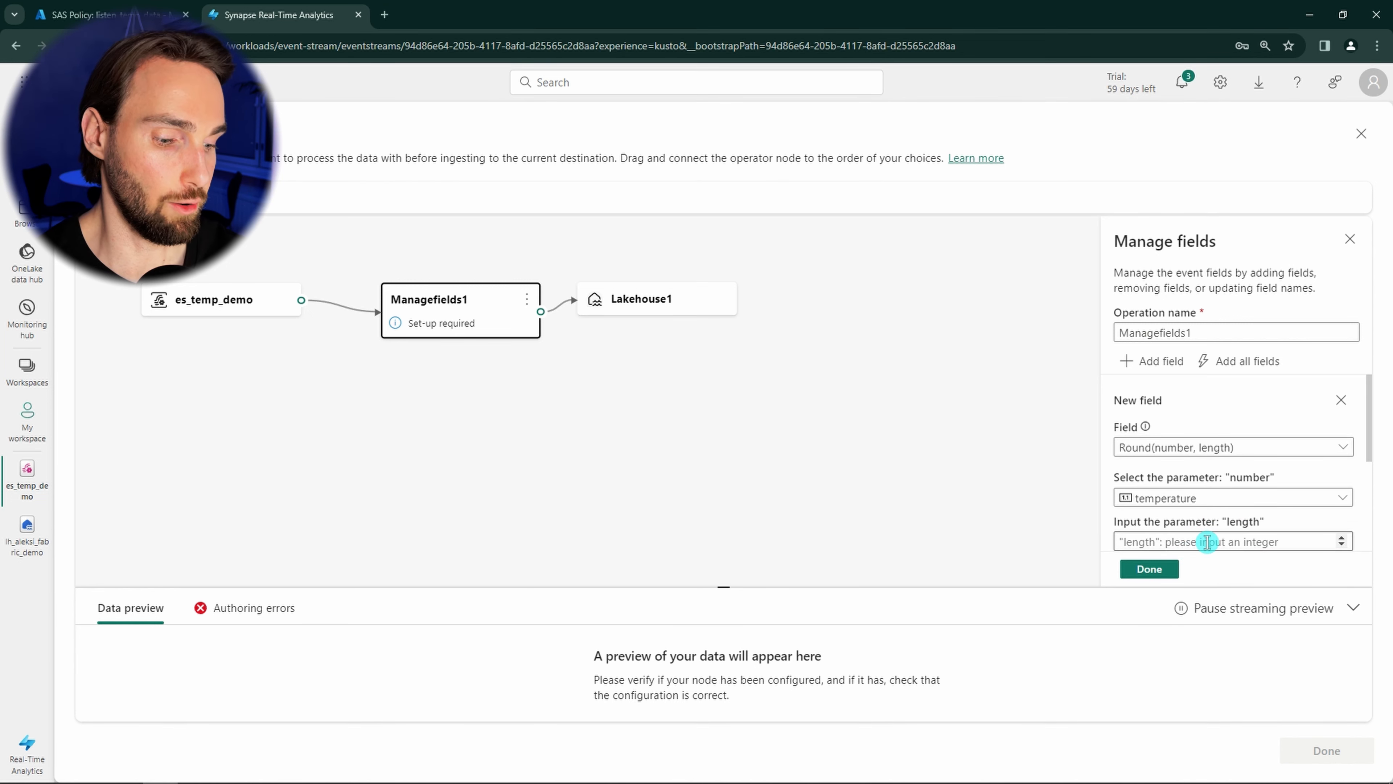
text(0)
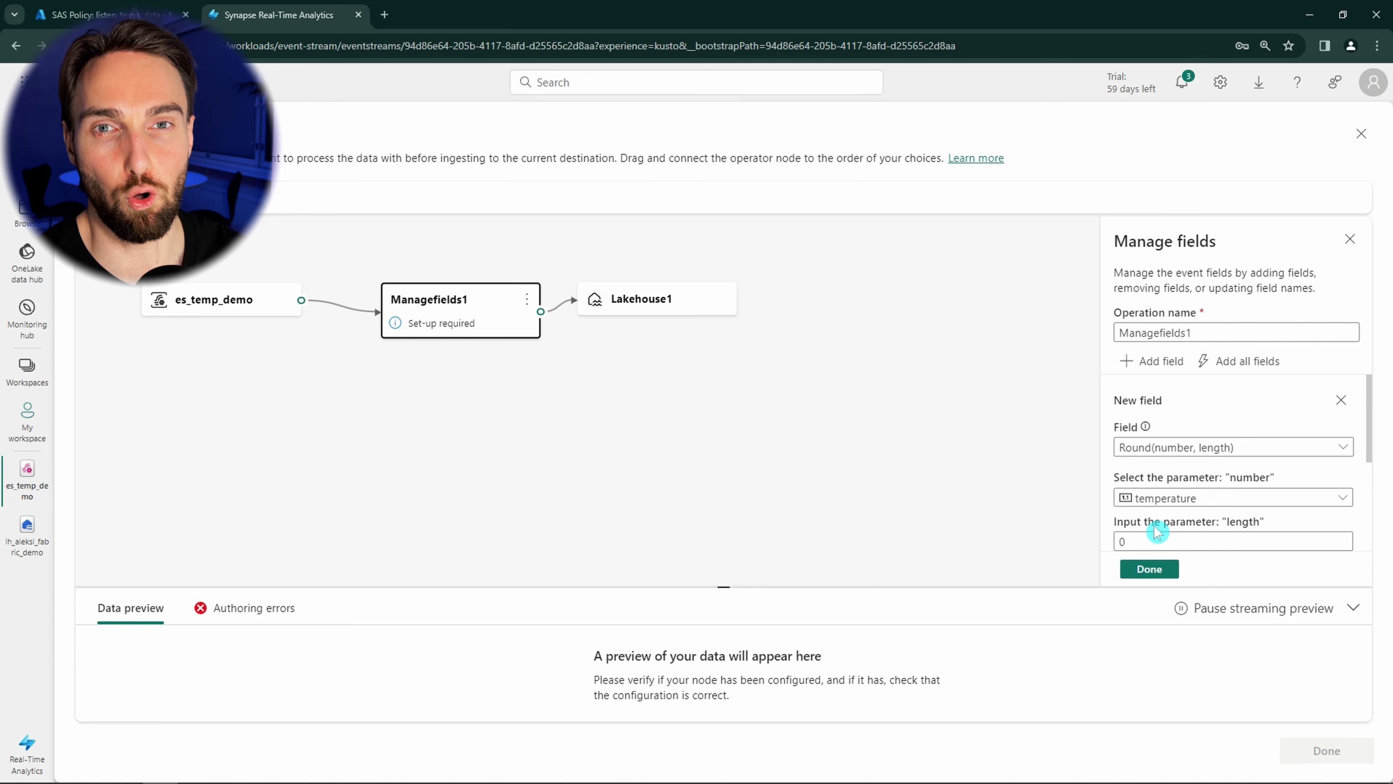
Name the new rounding field rounded_temperature
scroll(1168, 483, down, 3)
double_click(1185, 441)
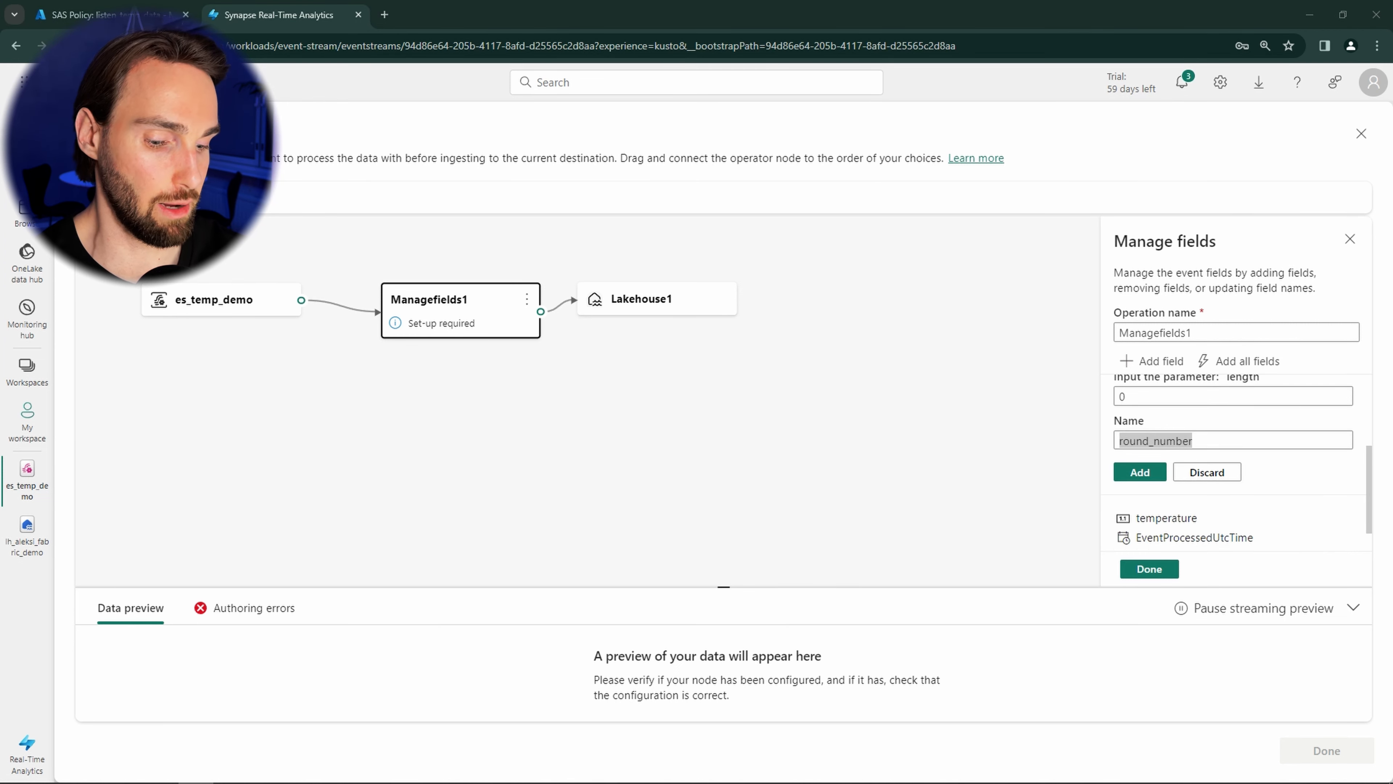
double_click(1174, 443)
text(rounded_temperature)
click(1278, 467)
scroll(1231, 435, down, 1)
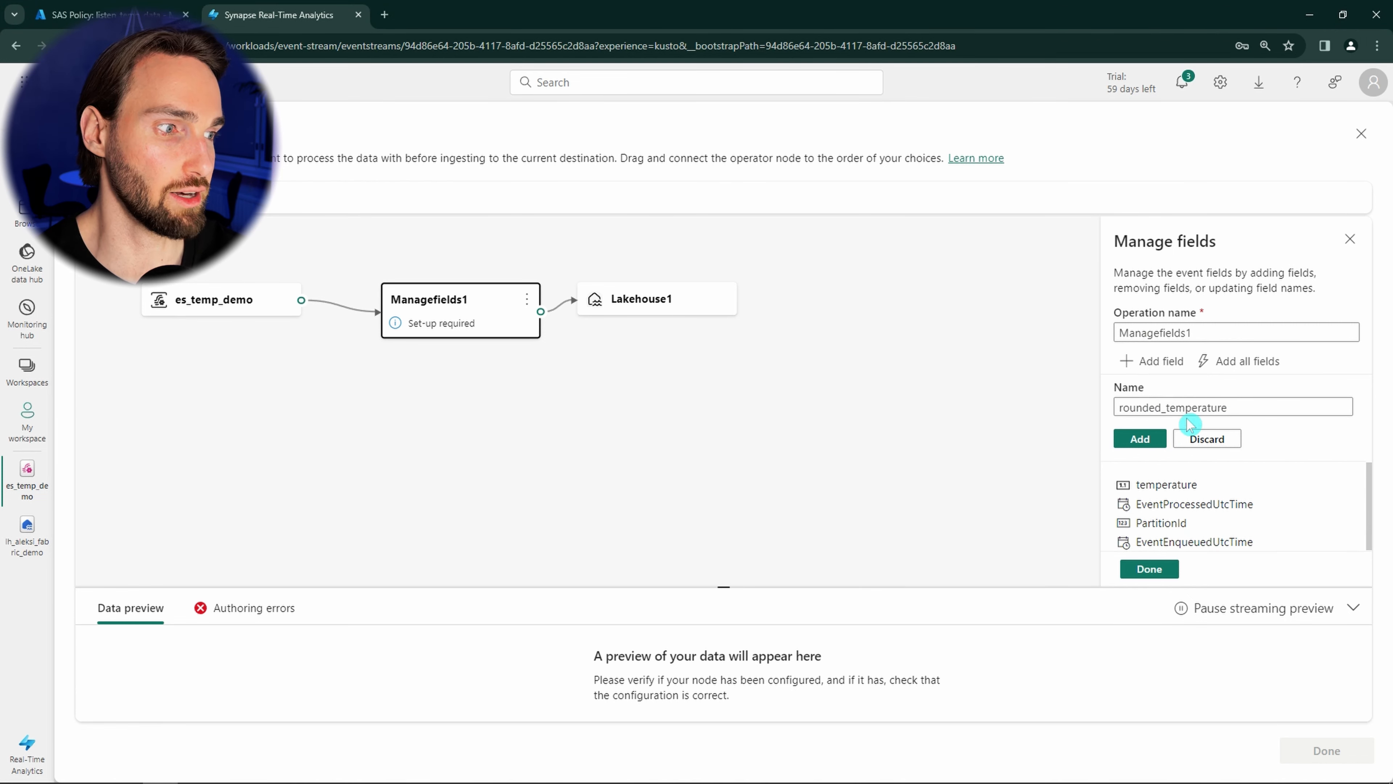
Add the rounded_temperature field to the Managefields1 operation and complete the operation's setup
click(1143, 443)
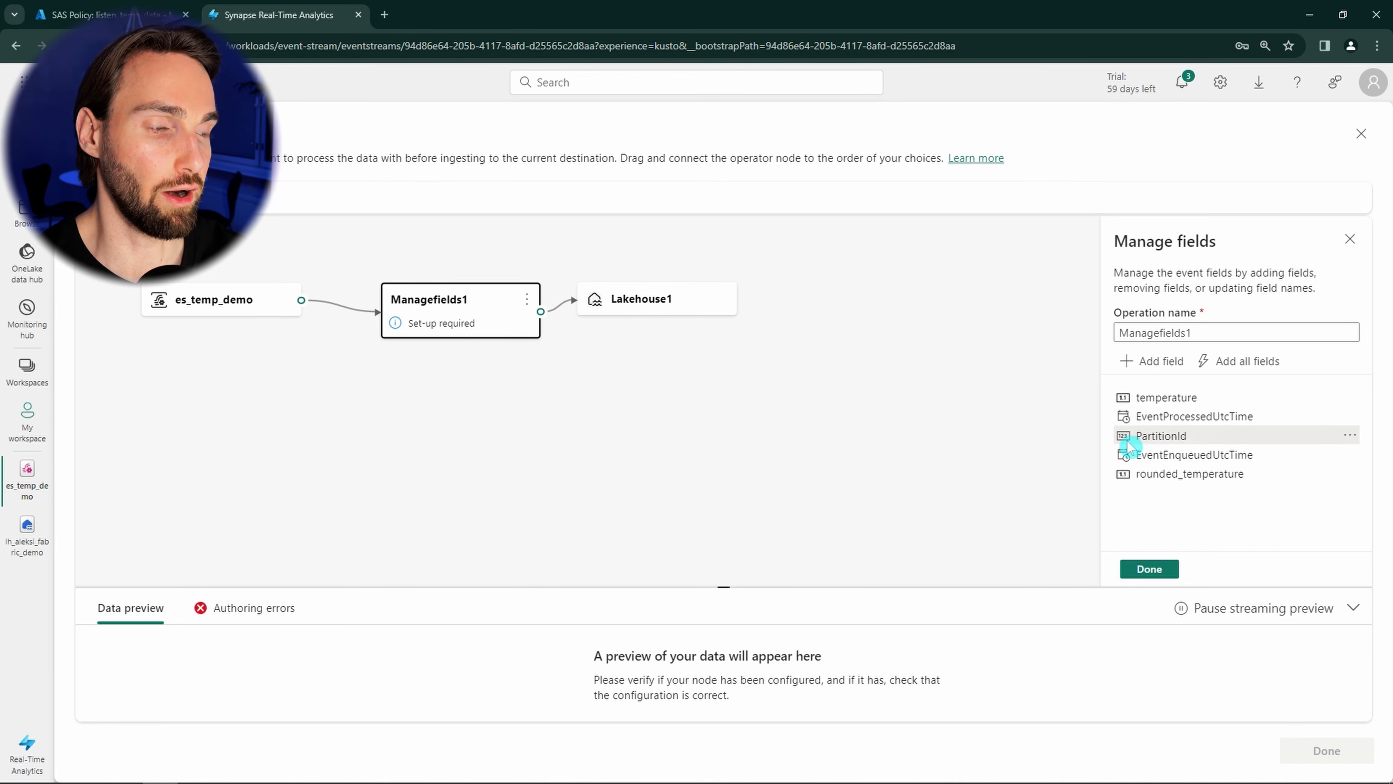
click(1150, 570)
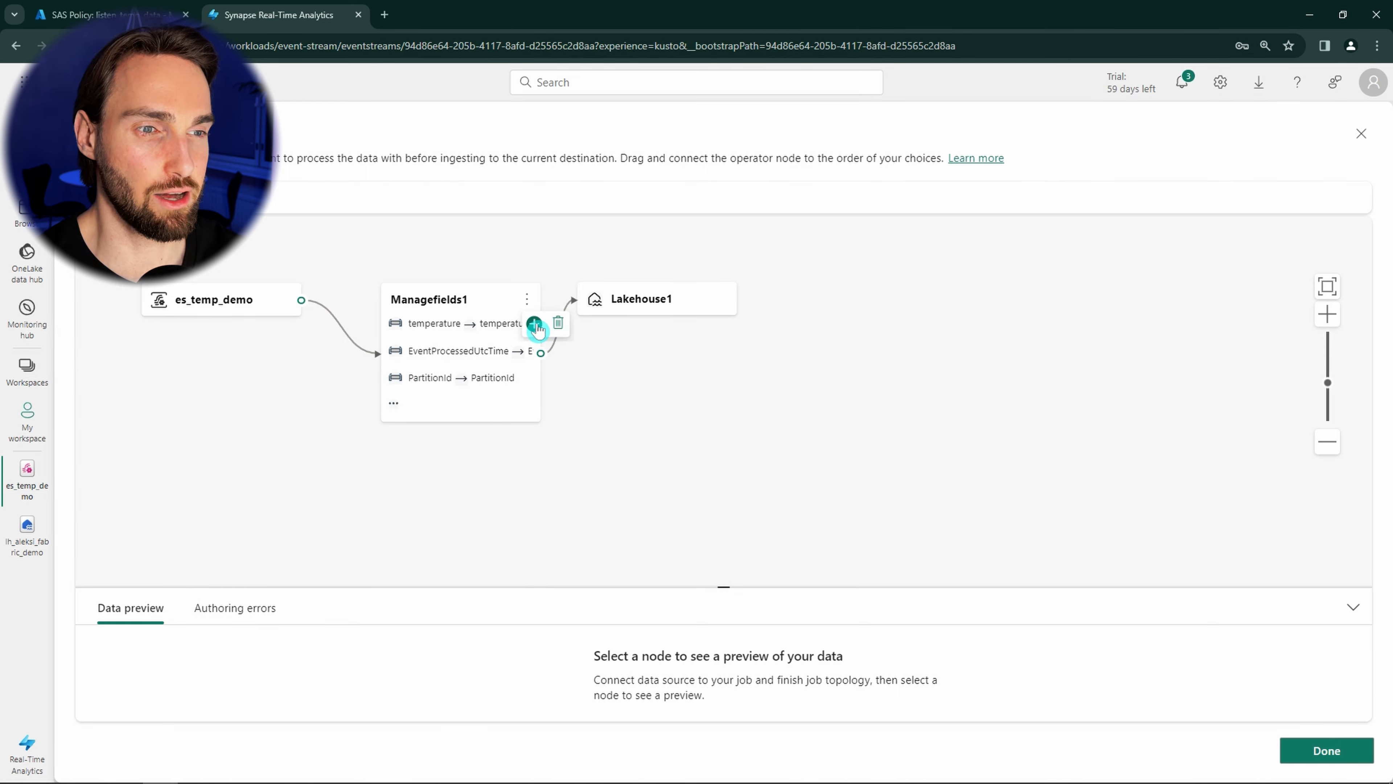
Insert a Filter operation between Managefields1 and Lakehouse1, with rounded_temperature as the field to filter on
click(535, 325)
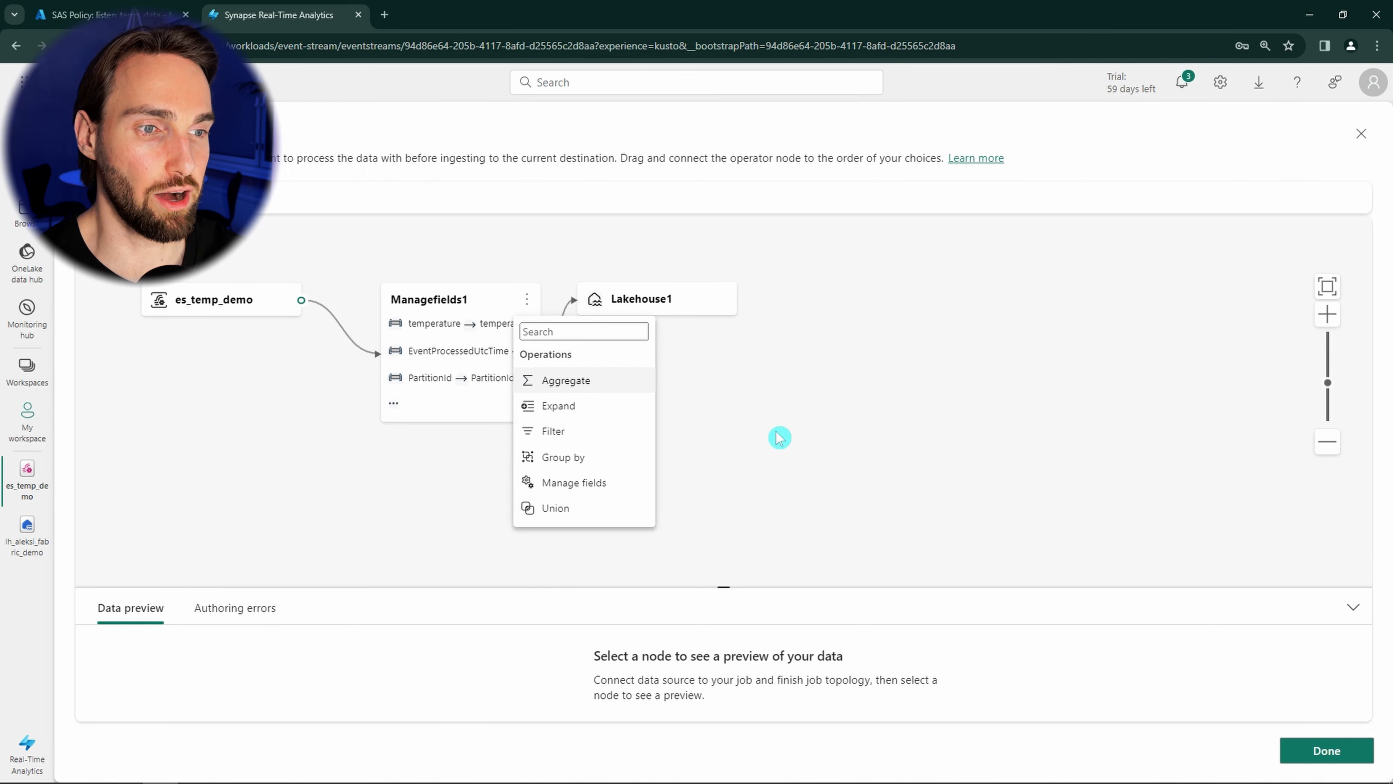
click(579, 439)
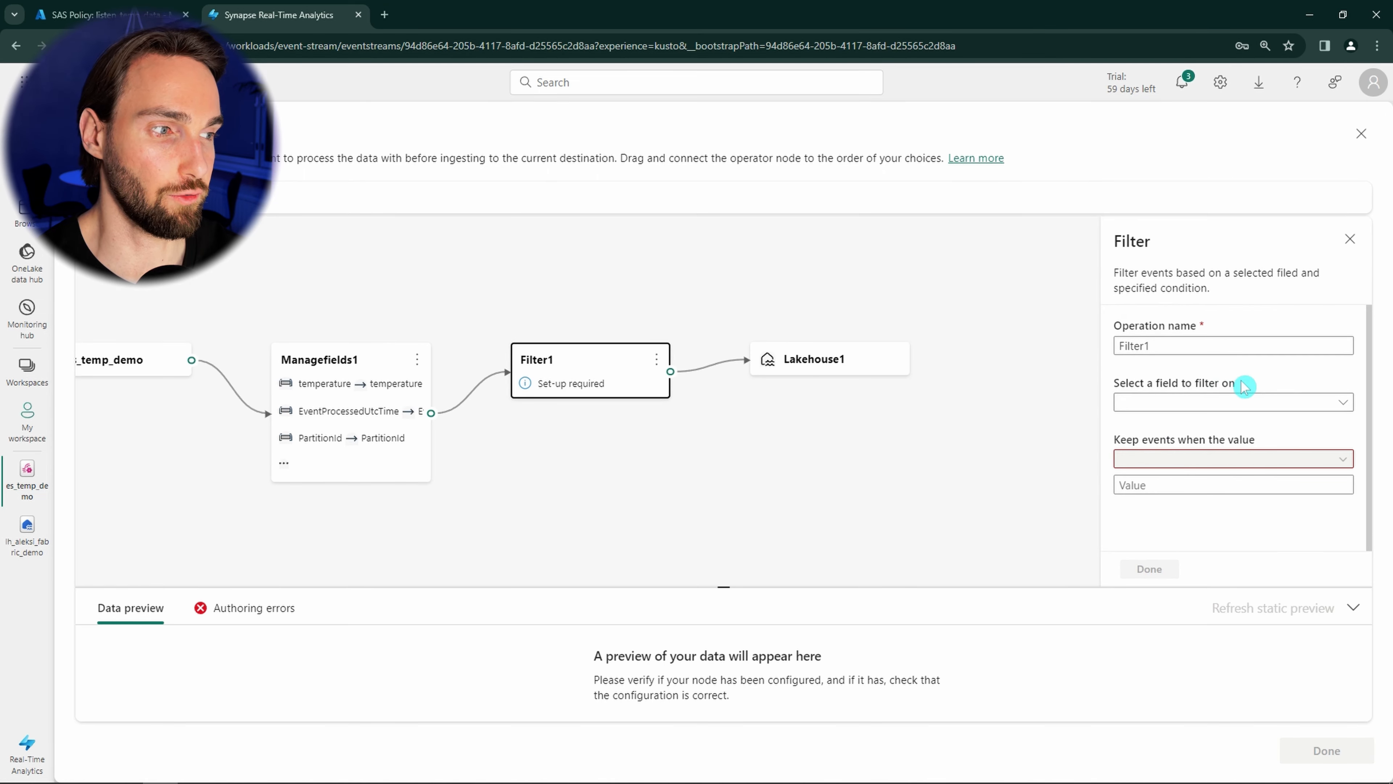
click(1308, 403)
click(1193, 494)
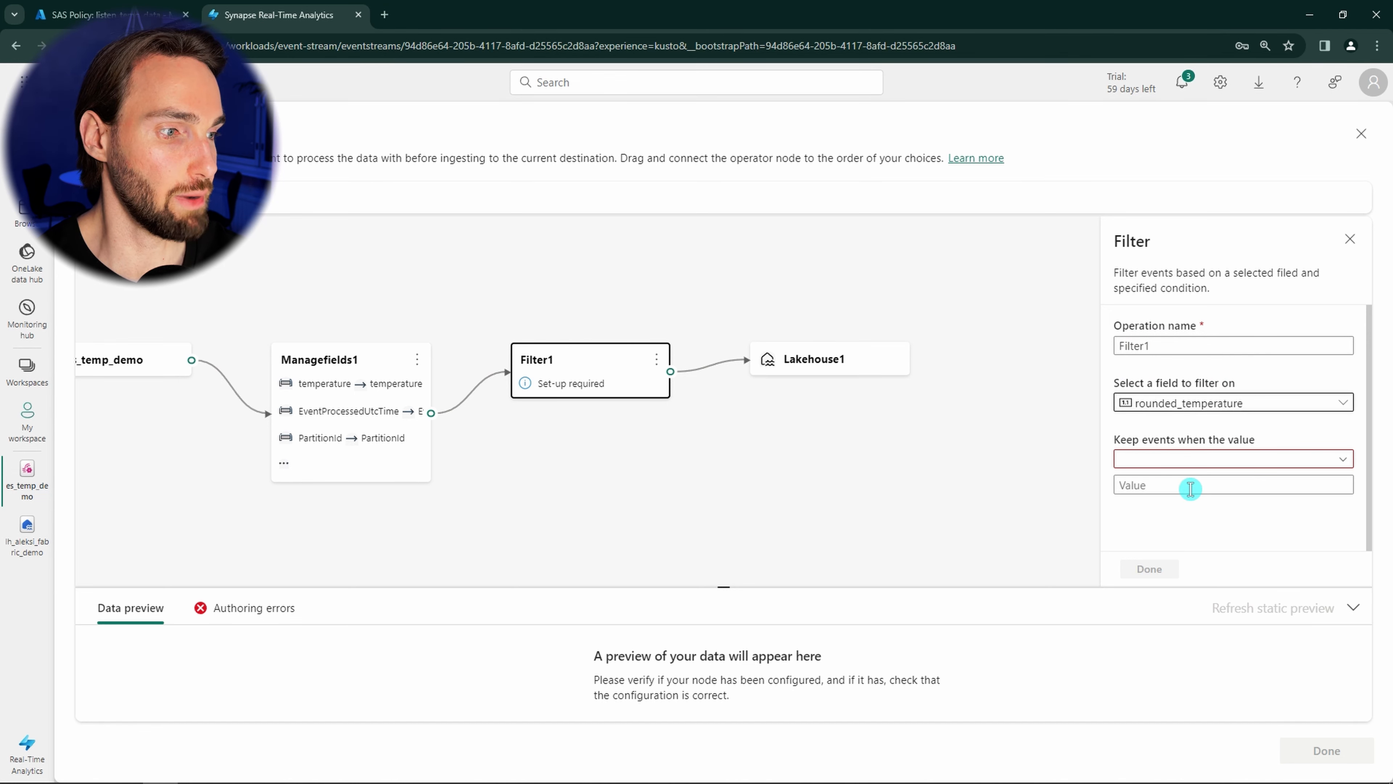
Set the filter to keep events whose value is greater than or equal to 25 and complete its setup
click(1238, 462)
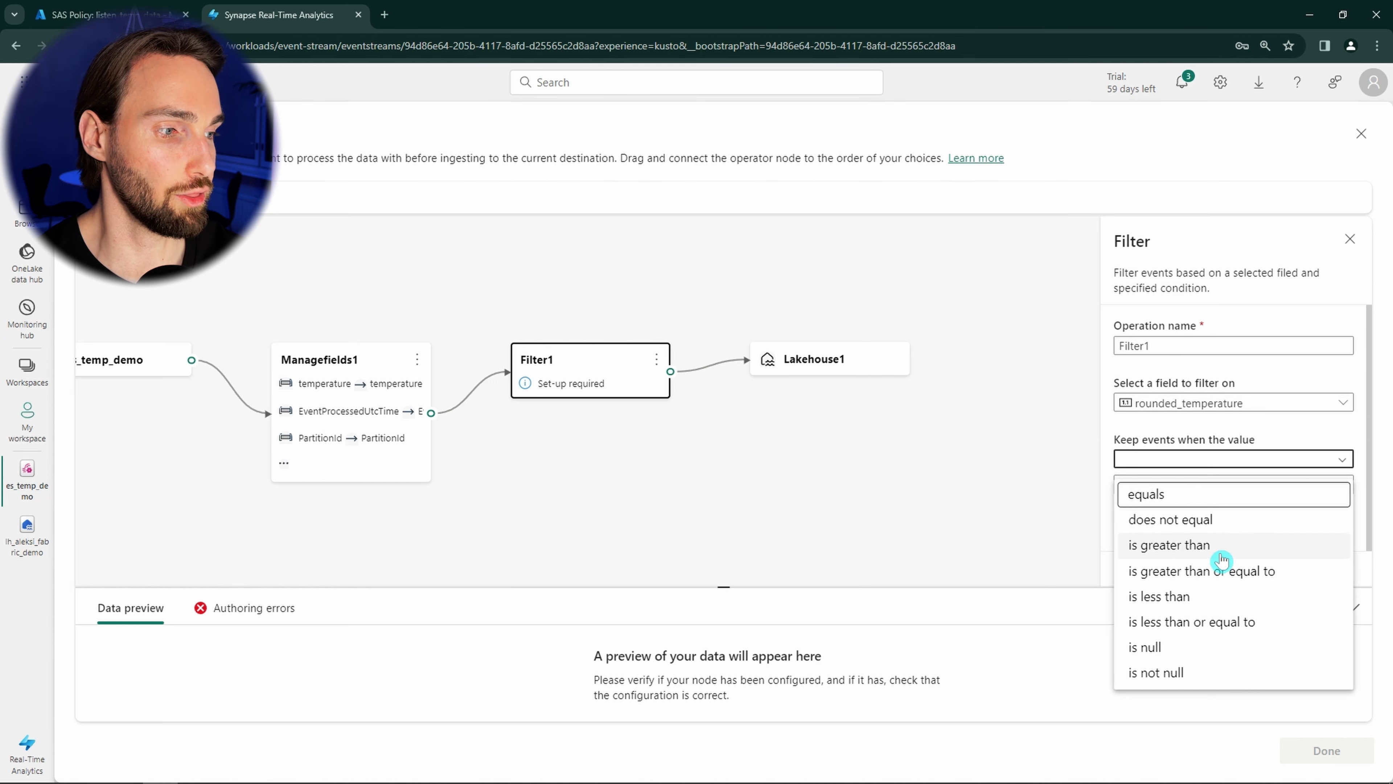
click(1232, 571)
click(1185, 491)
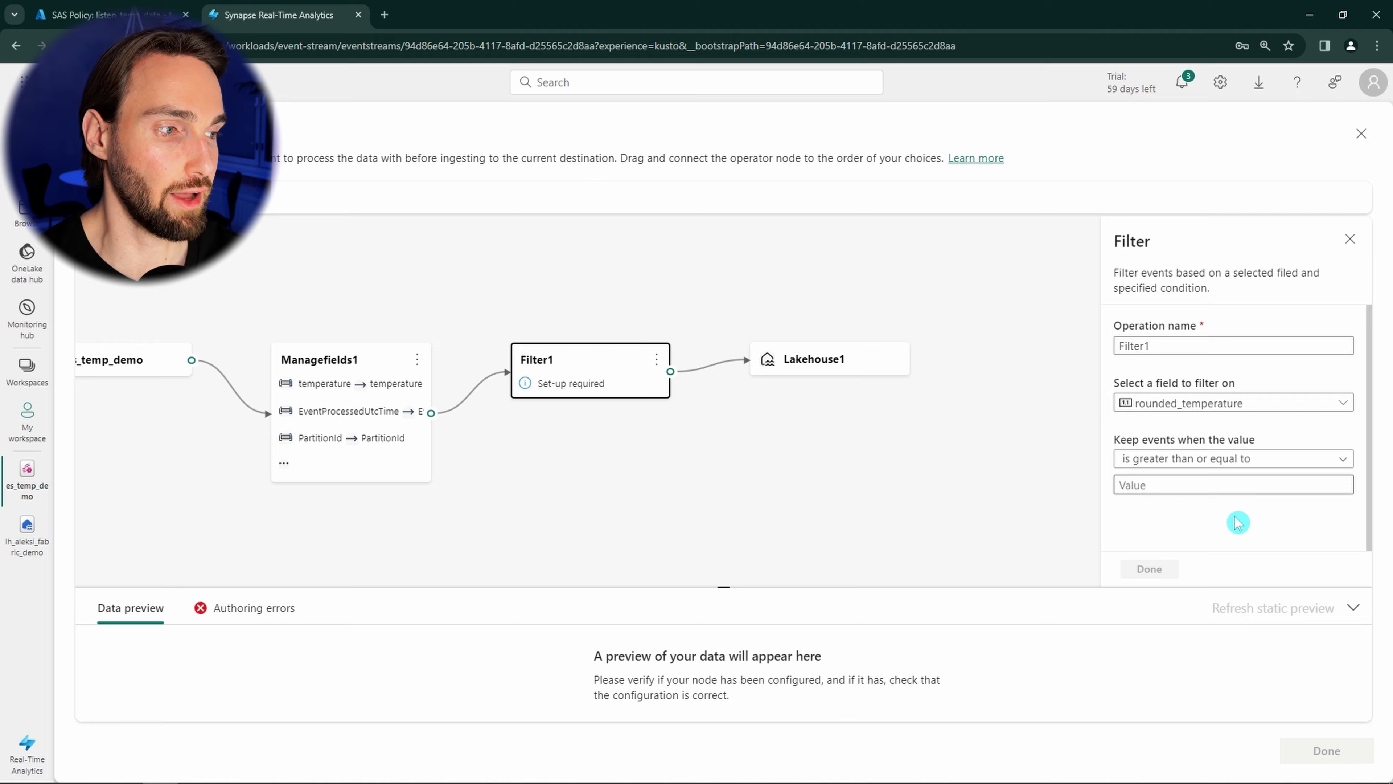
text(20)
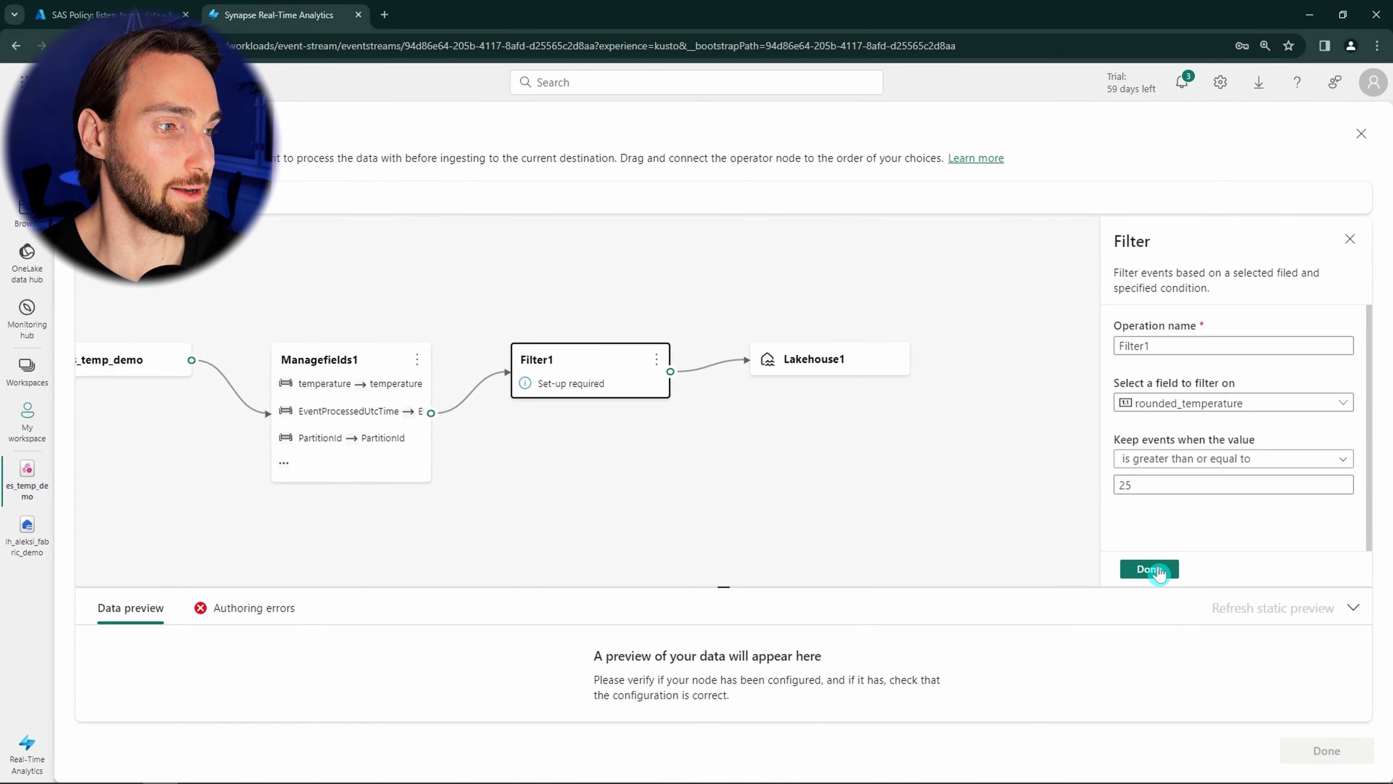
click(1157, 569)
click(600, 380)
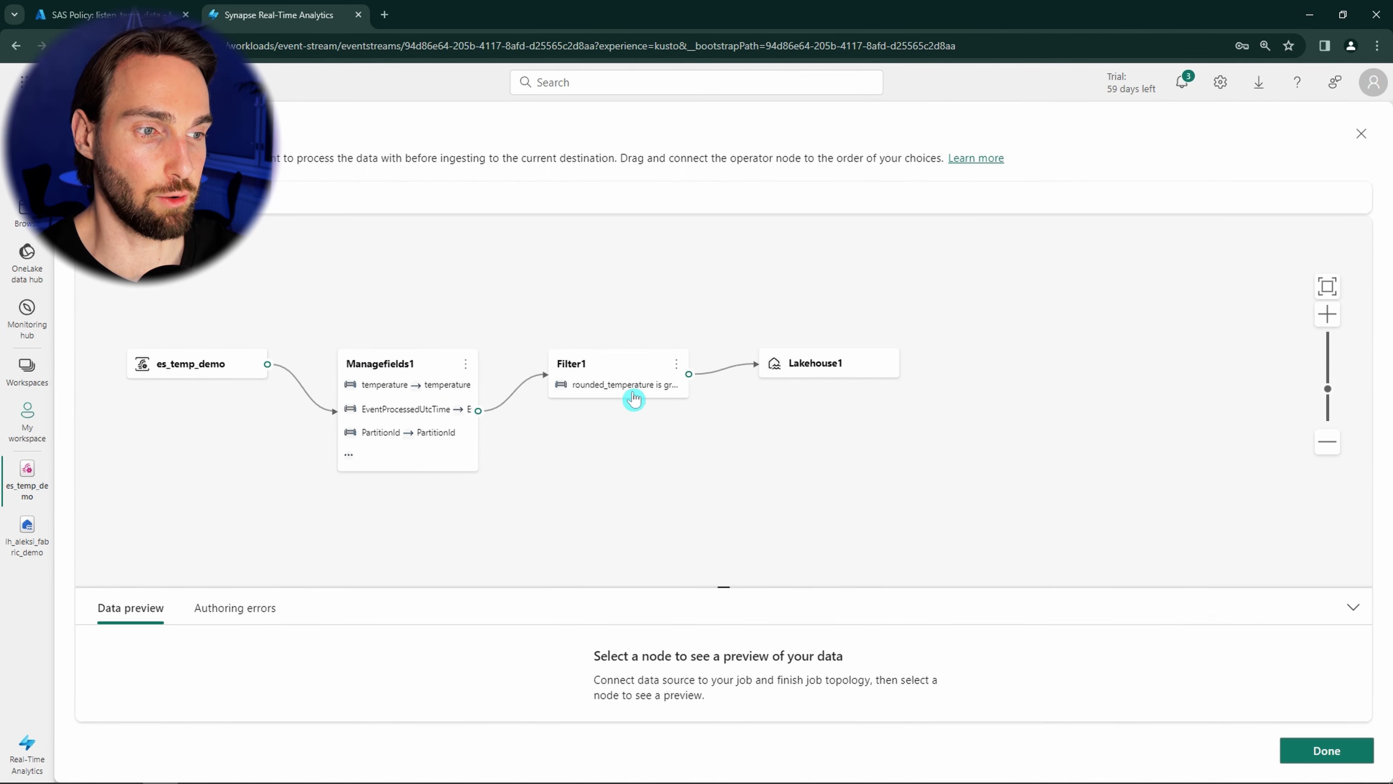
Finish the event processing and add the temp_demo_table Lakehouse destination to the eventstream
click(1320, 752)
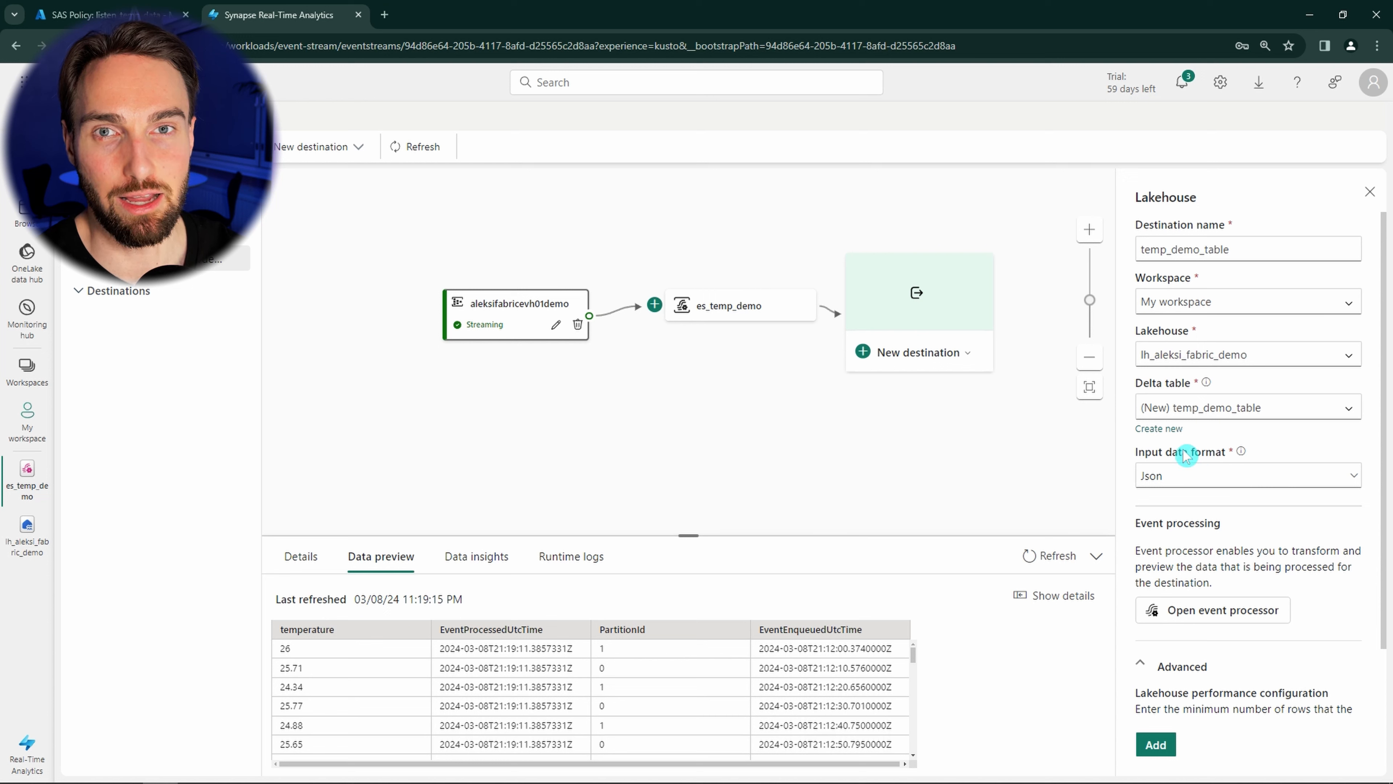
click(1157, 744)
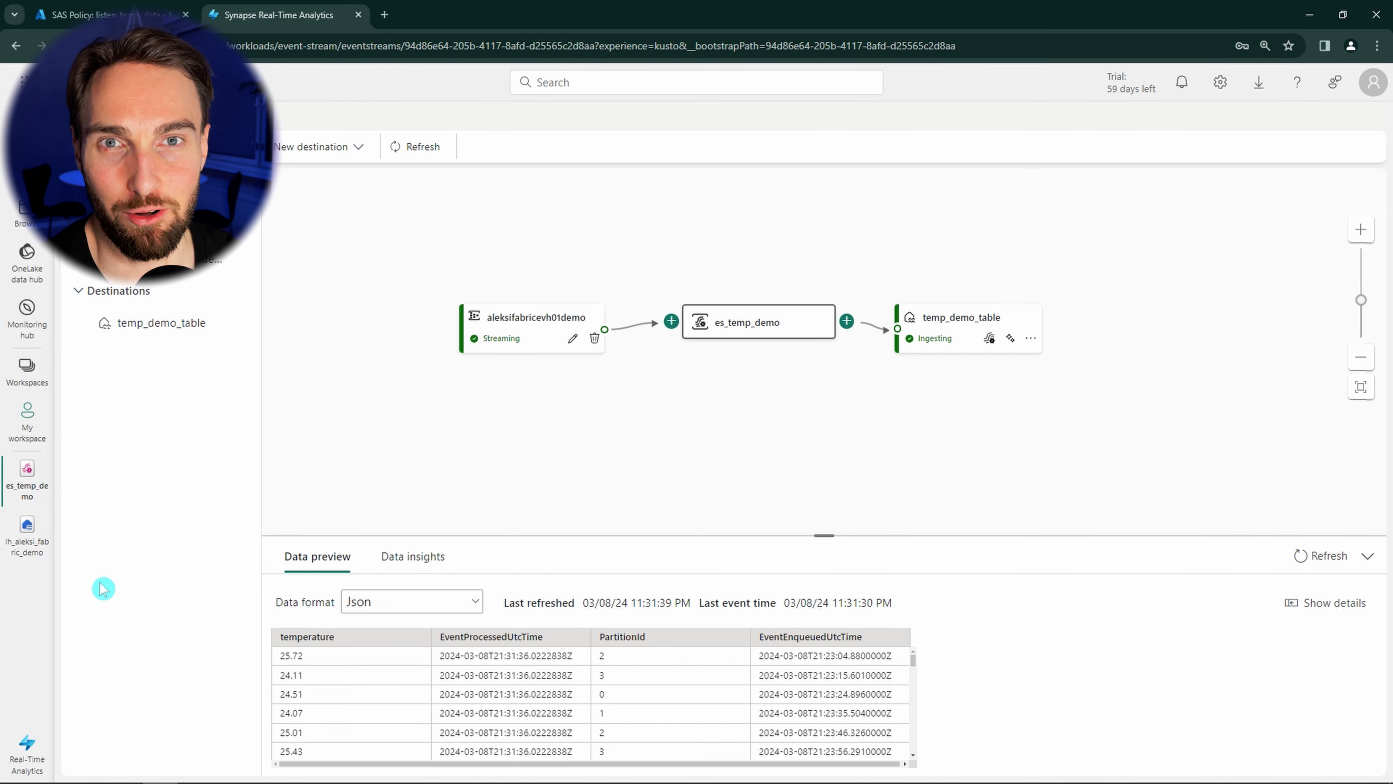
Open the destination lakehouse and examine the ingested rows of temp_demo_table, especially the rounded_temperature column
click(26, 527)
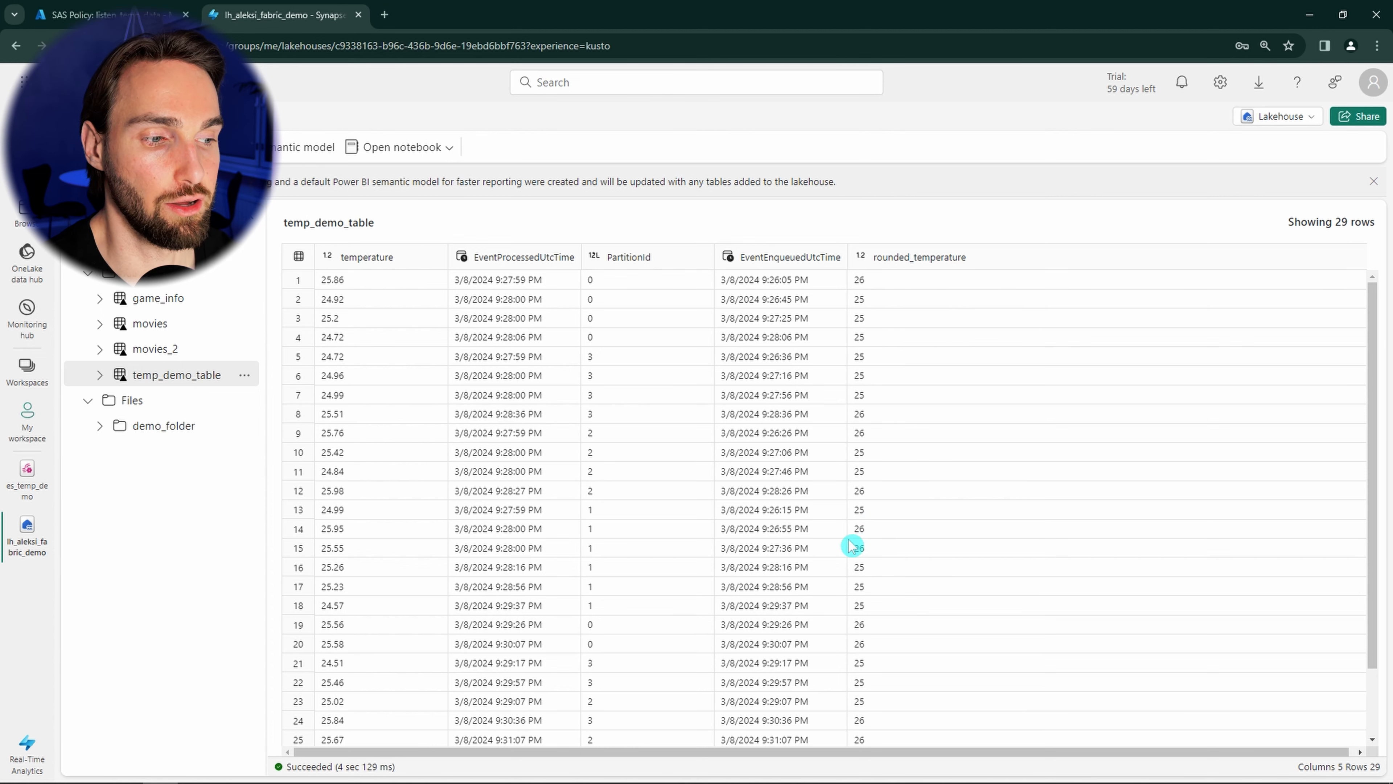
scroll(875, 631, down, 3)
scroll(883, 498, up, 3)
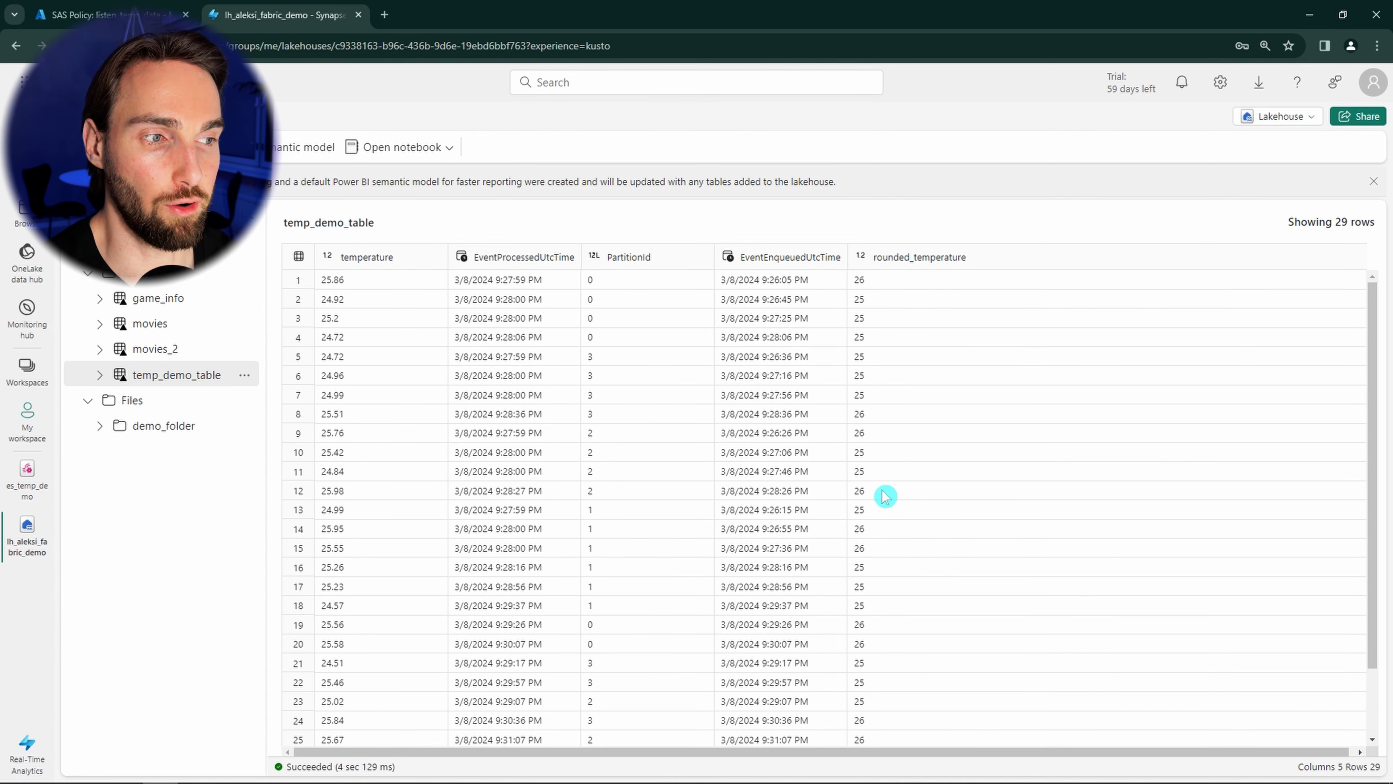